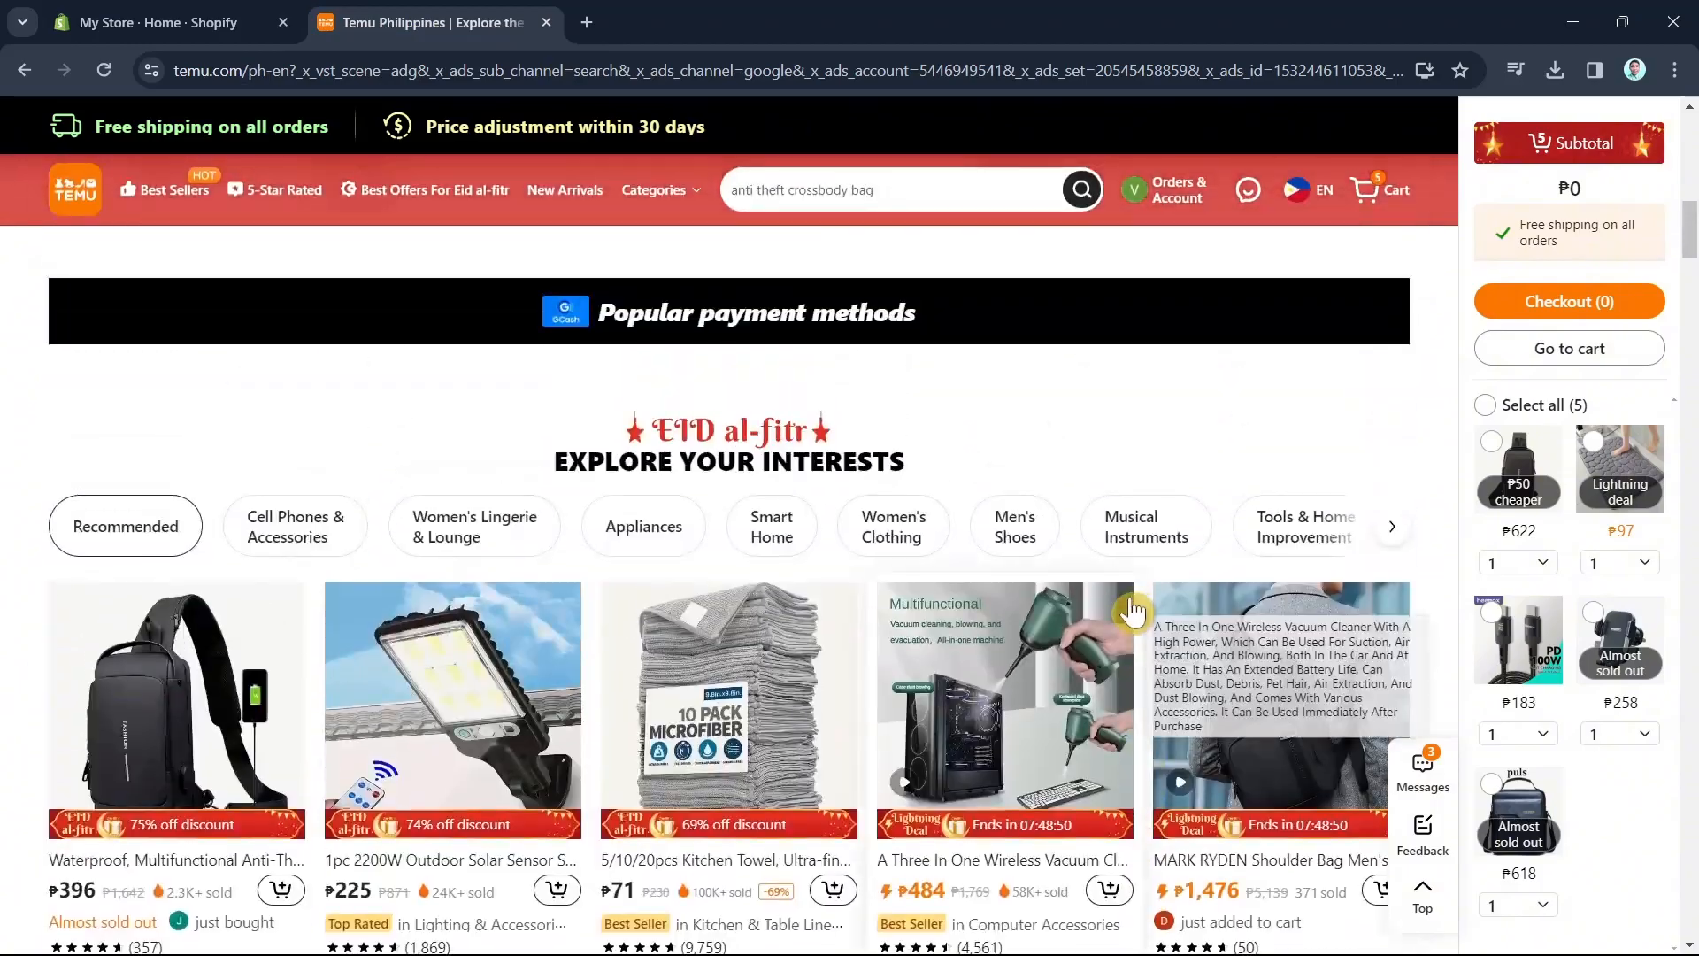
pyautogui.click(186, 15)
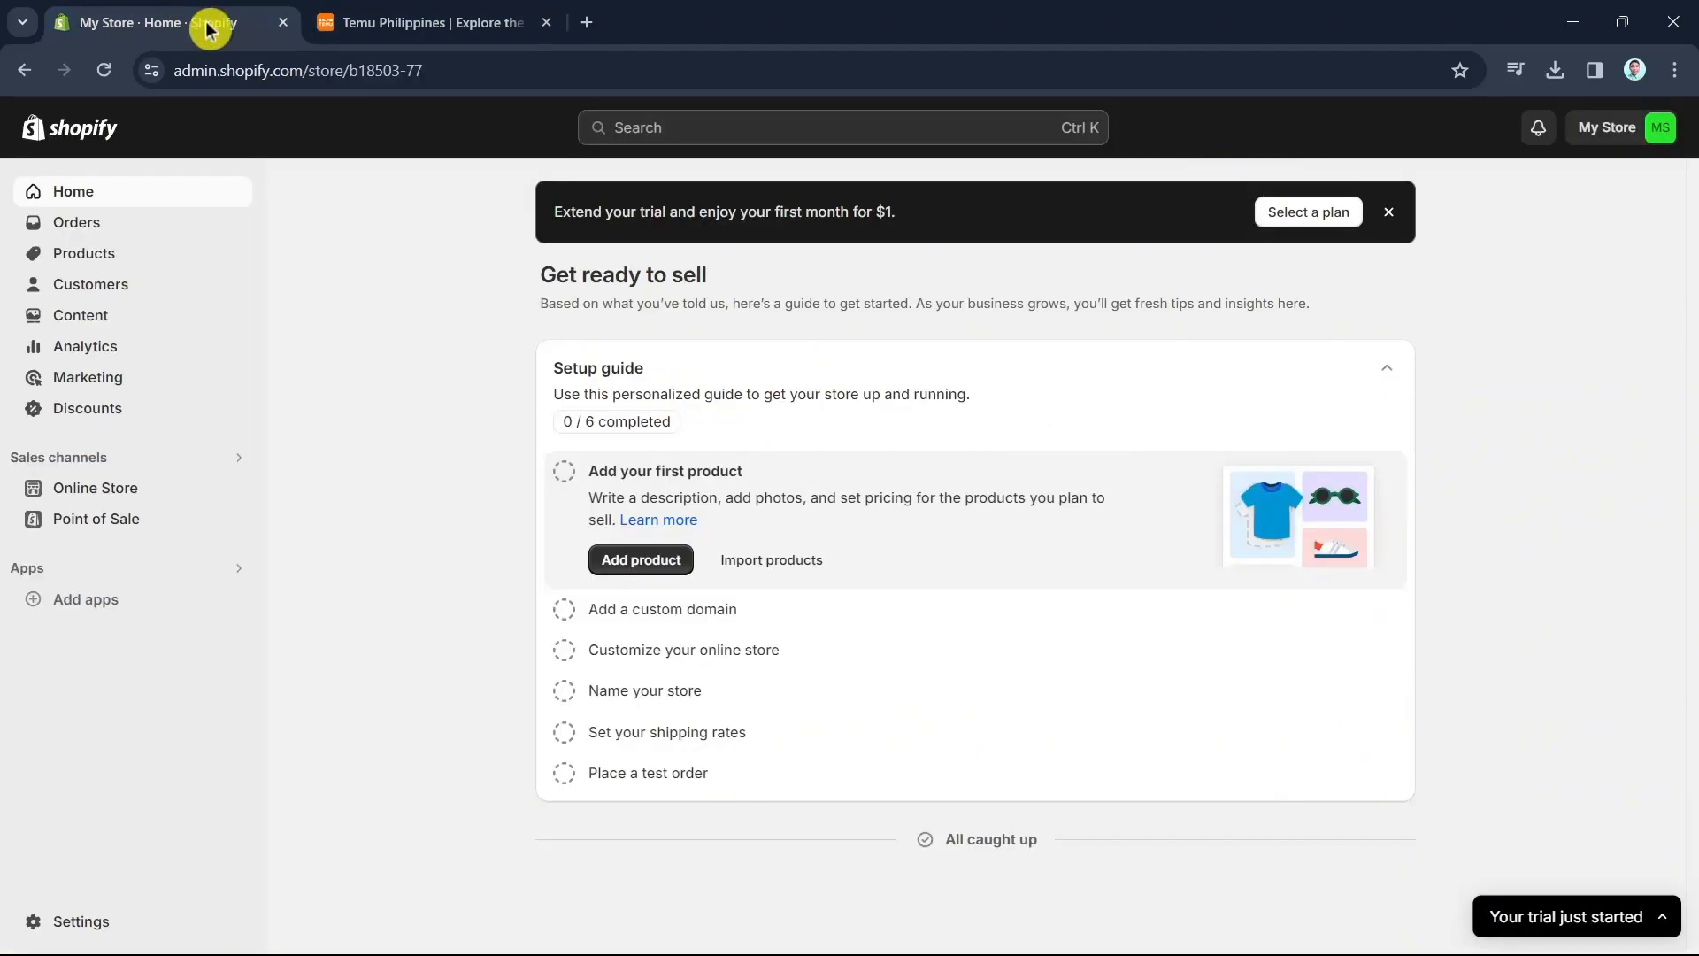
pyautogui.click(392, 29)
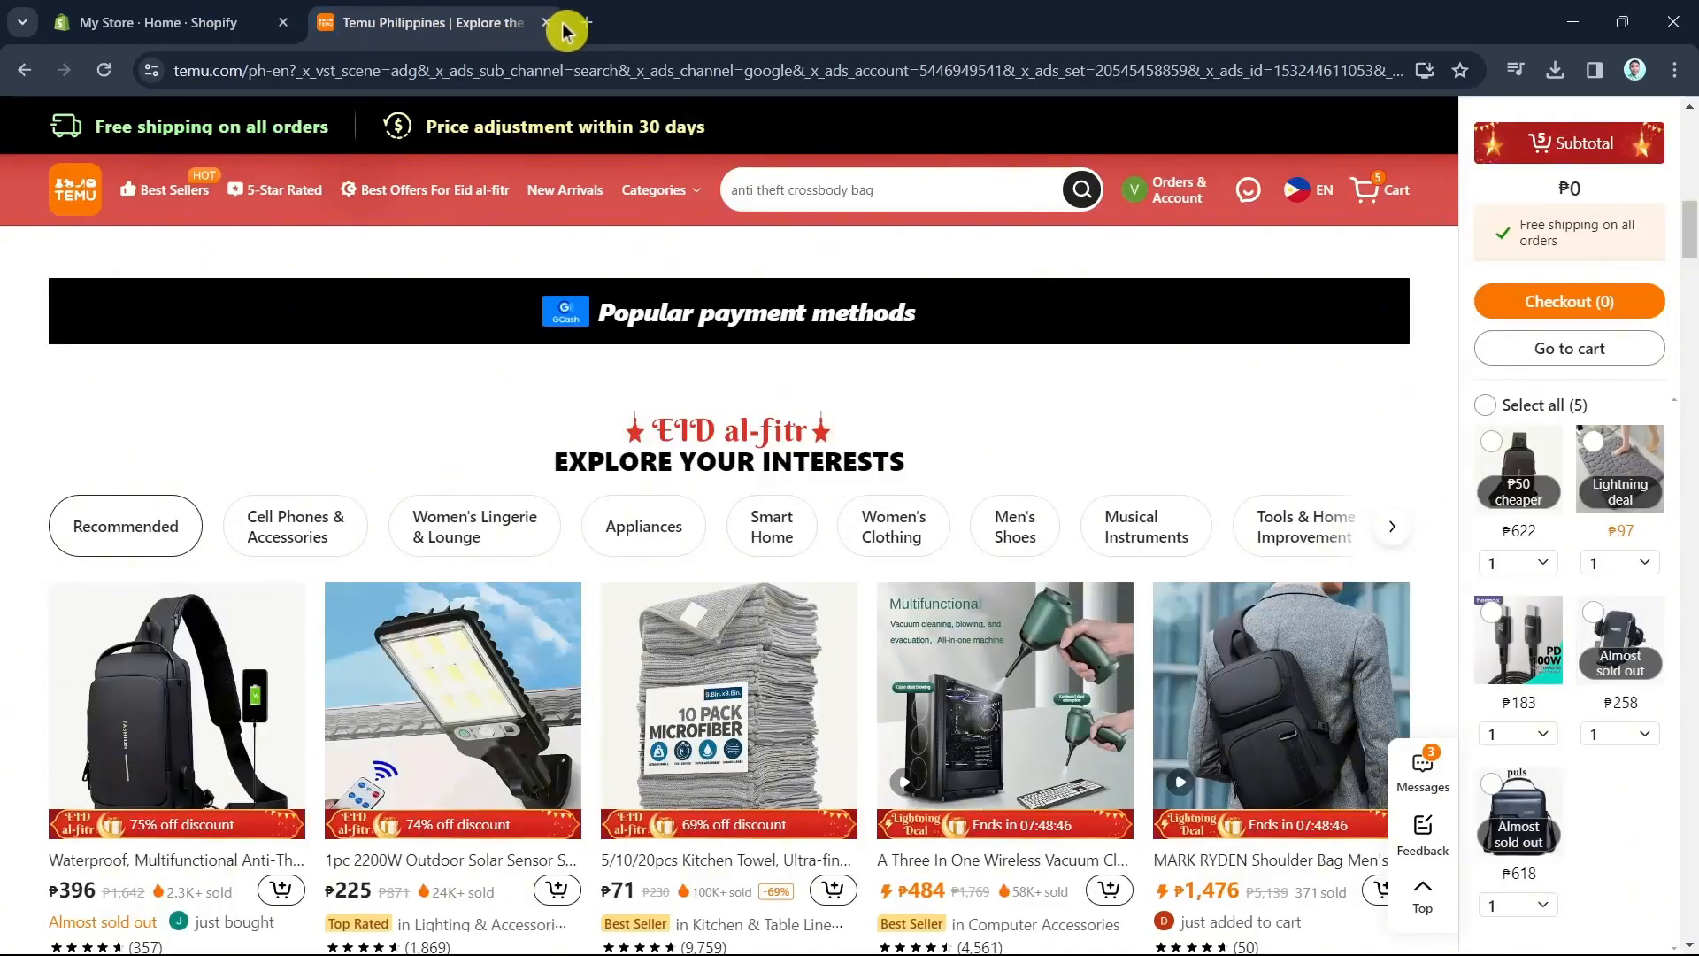
# - Open autods.com in a new browser tab
pyautogui.click(591, 26)
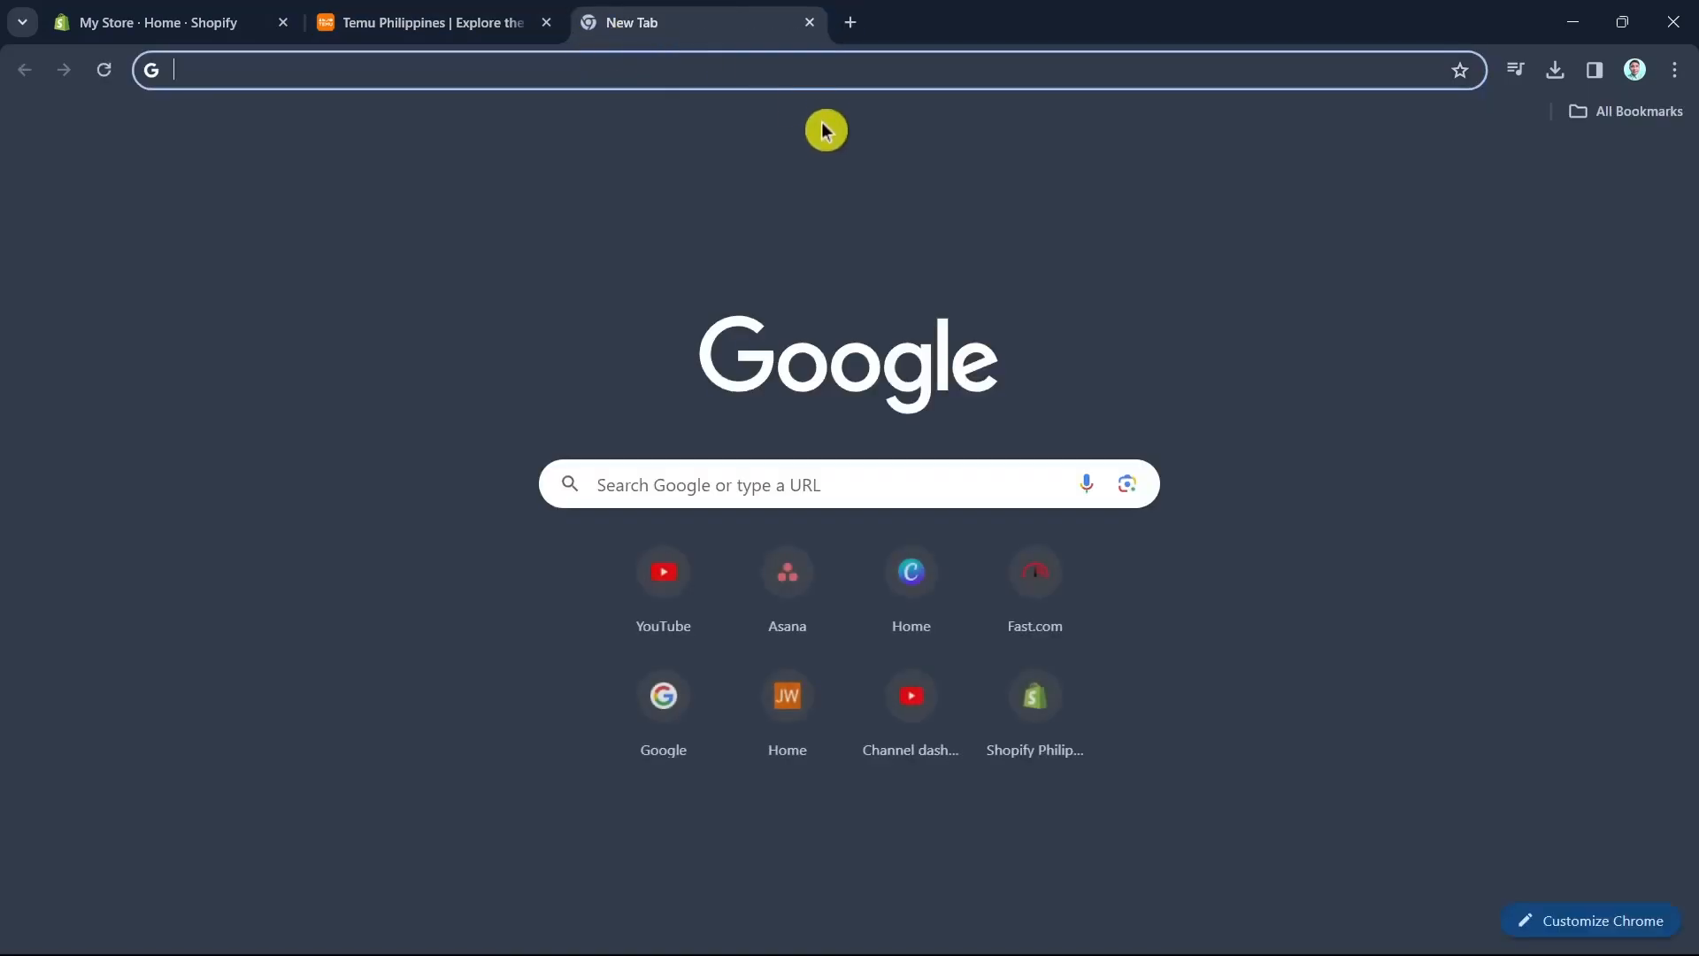
pyautogui.write('u')
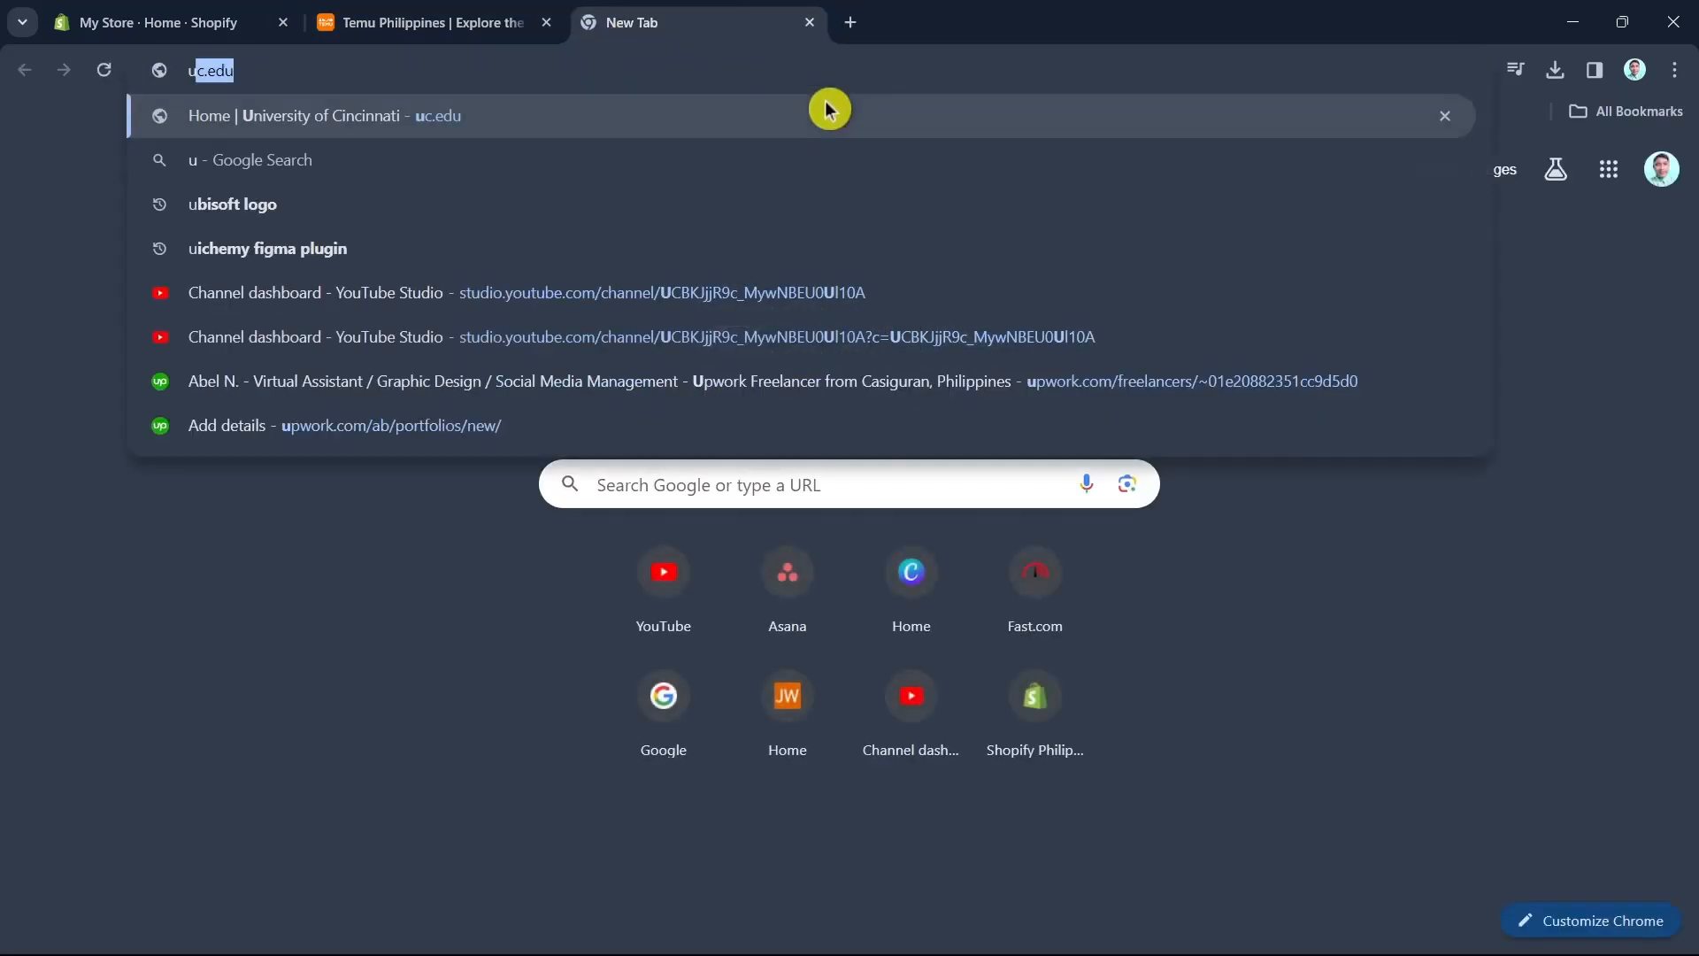
pyautogui.press('BackSpace')
pyautogui.press('BackSpace')
pyautogui.write('auto ds')
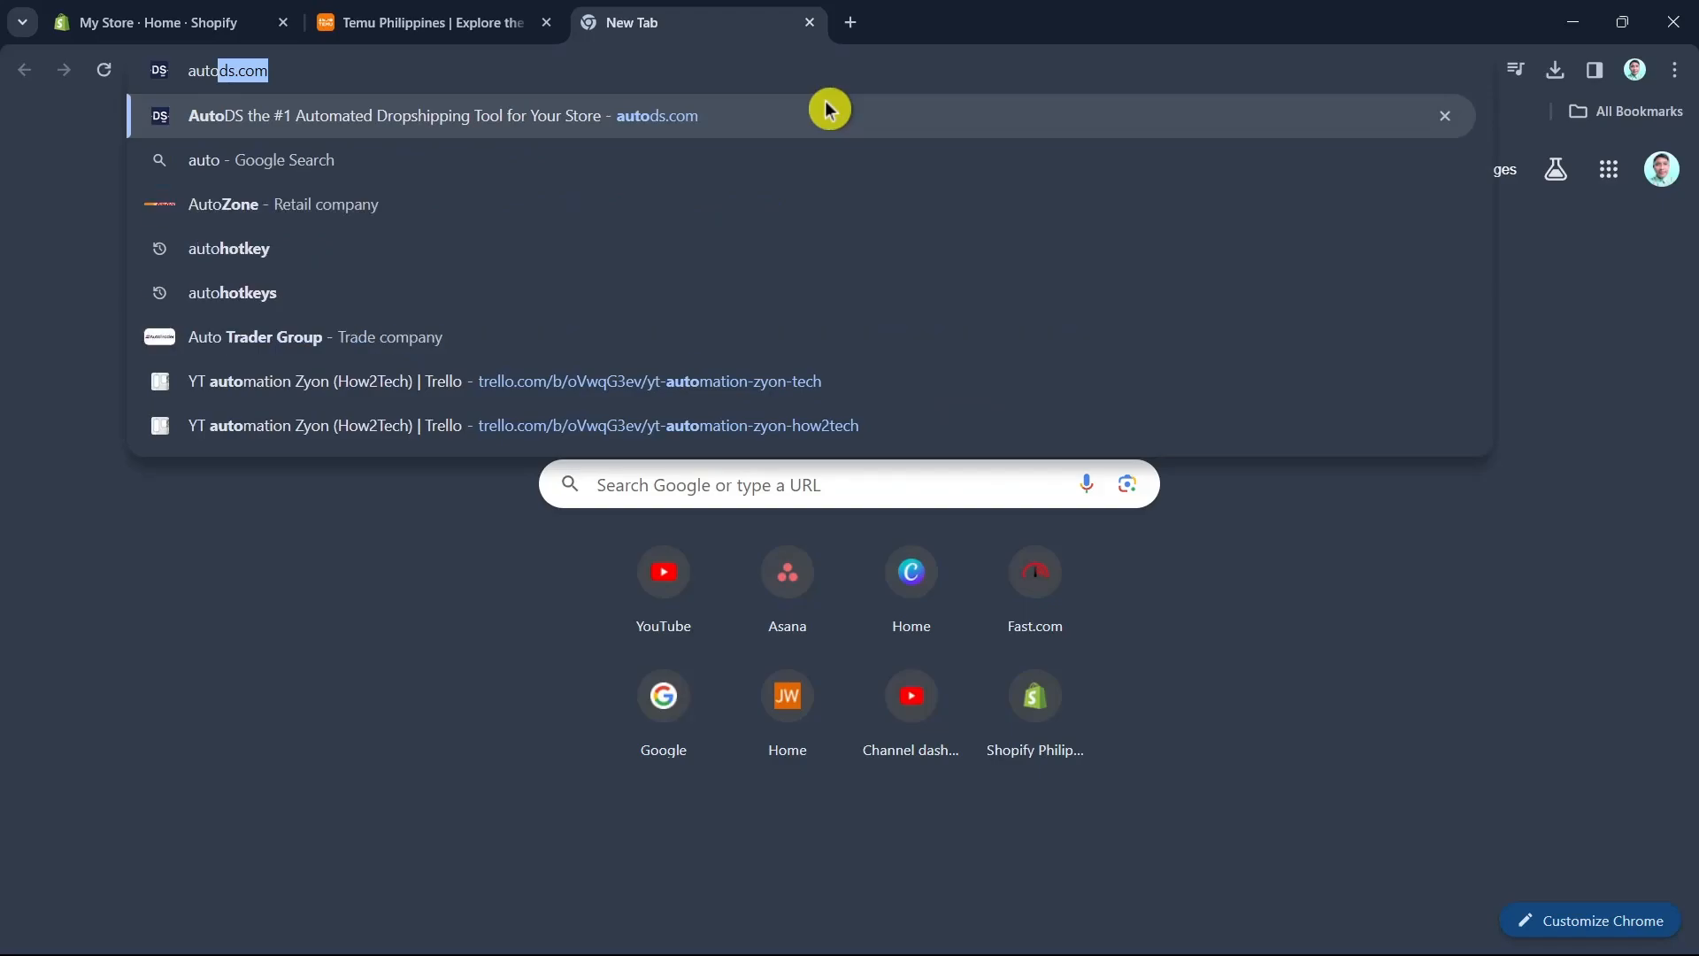
pyautogui.press('BackSpace')
pyautogui.press('BackSpace')
pyautogui.press('BackSpace')
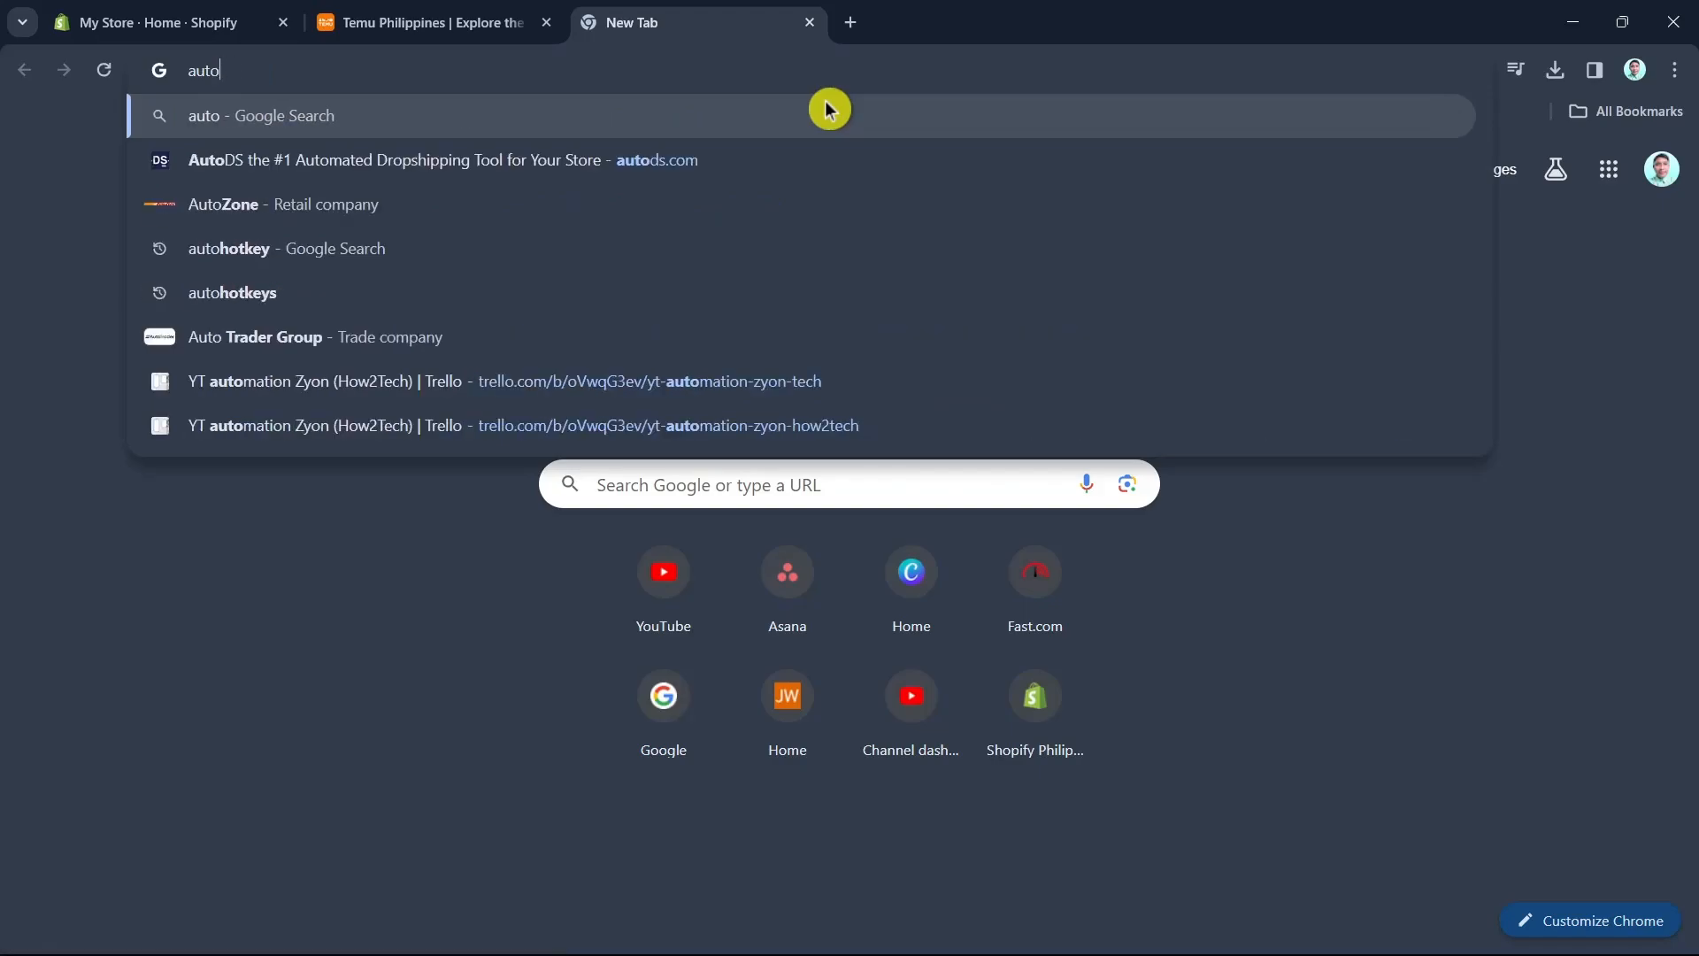
pyautogui.write('ds.com')
pyautogui.press('Return')
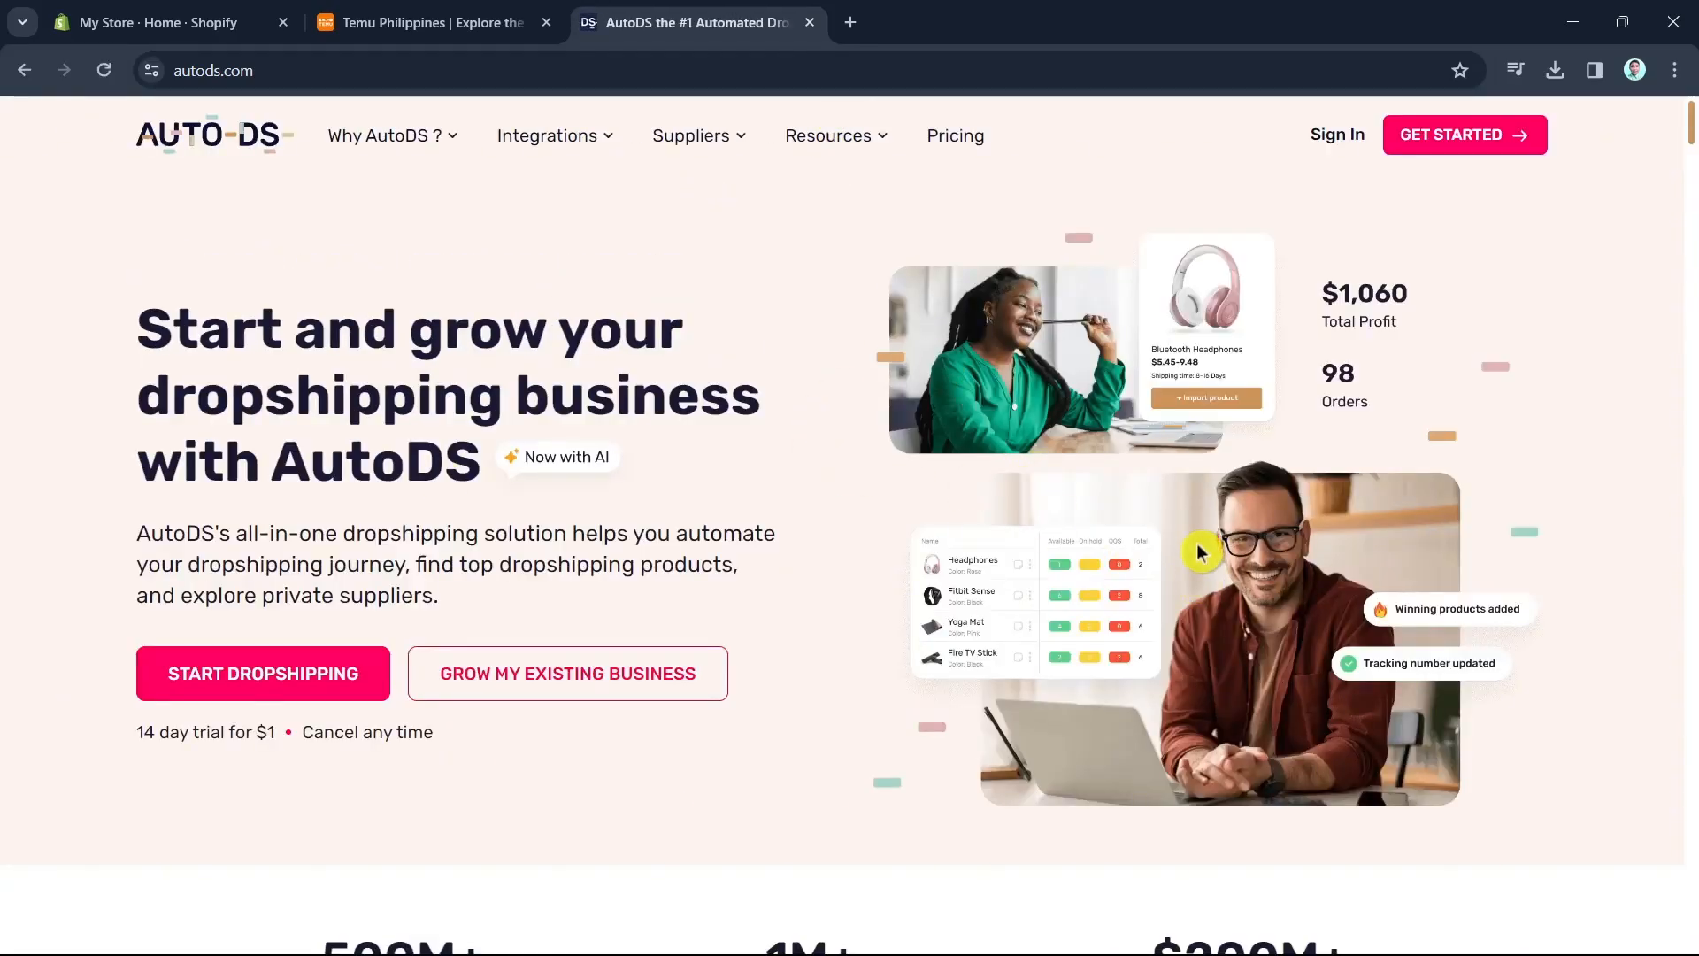
# - Log in to the existing AutoDS account with the saved email and password, entering the device PIN to authorize the autofill
pyautogui.click(1494, 152)
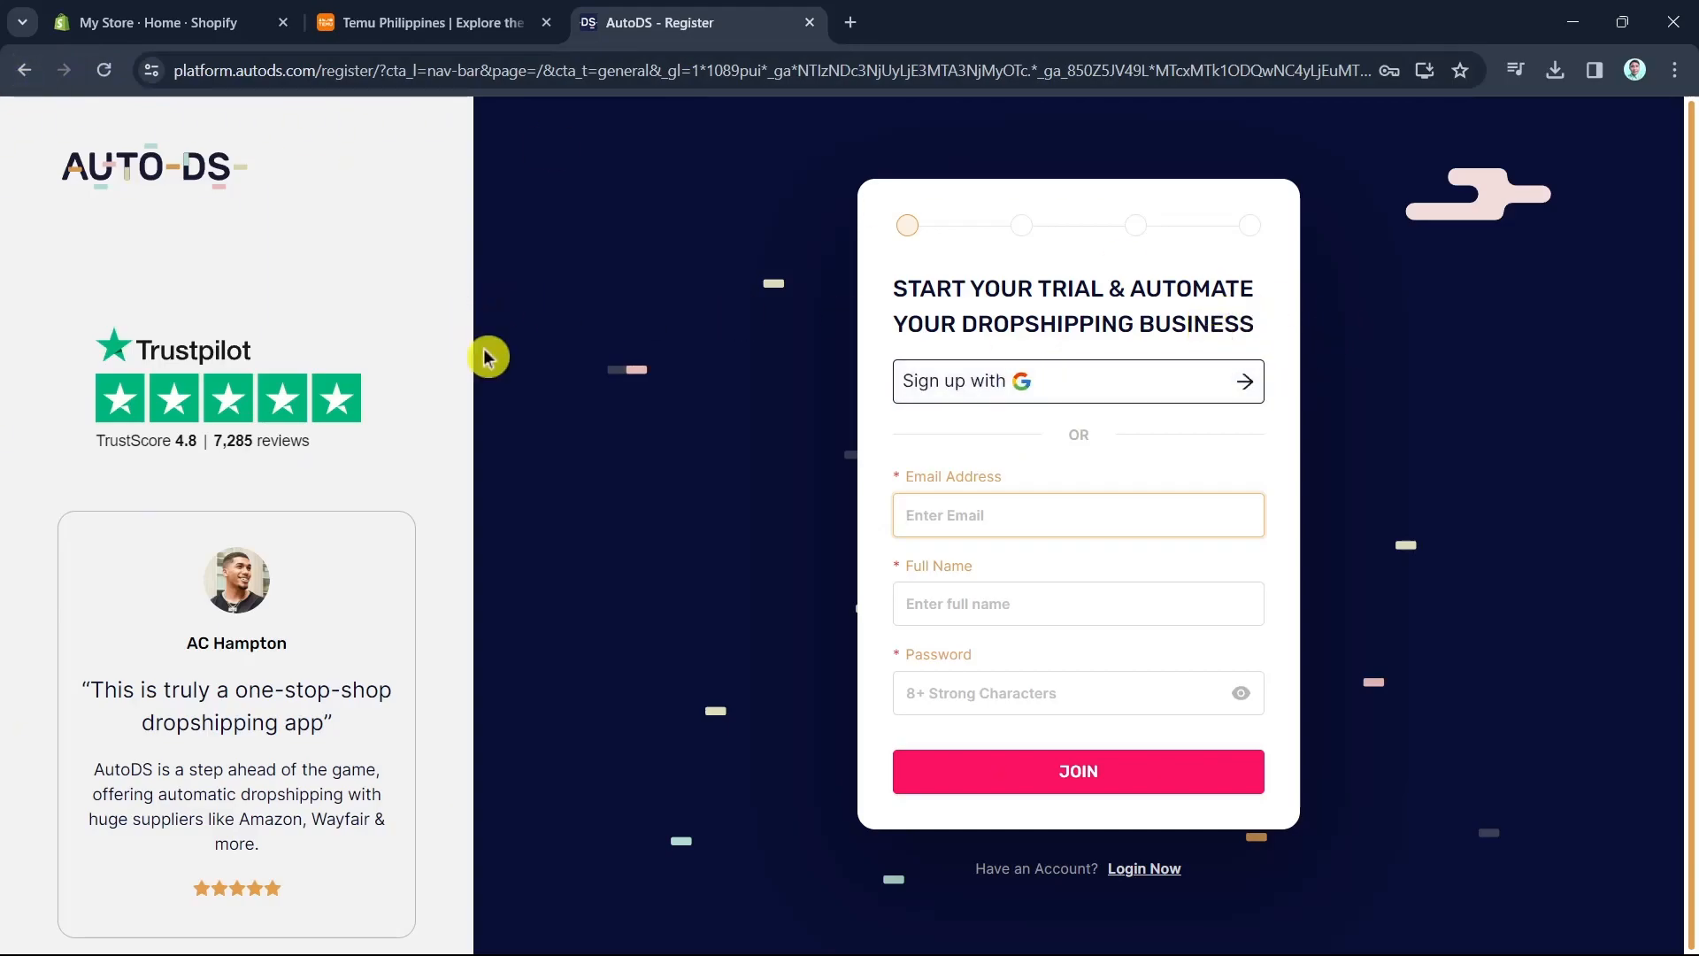
pyautogui.click(1150, 872)
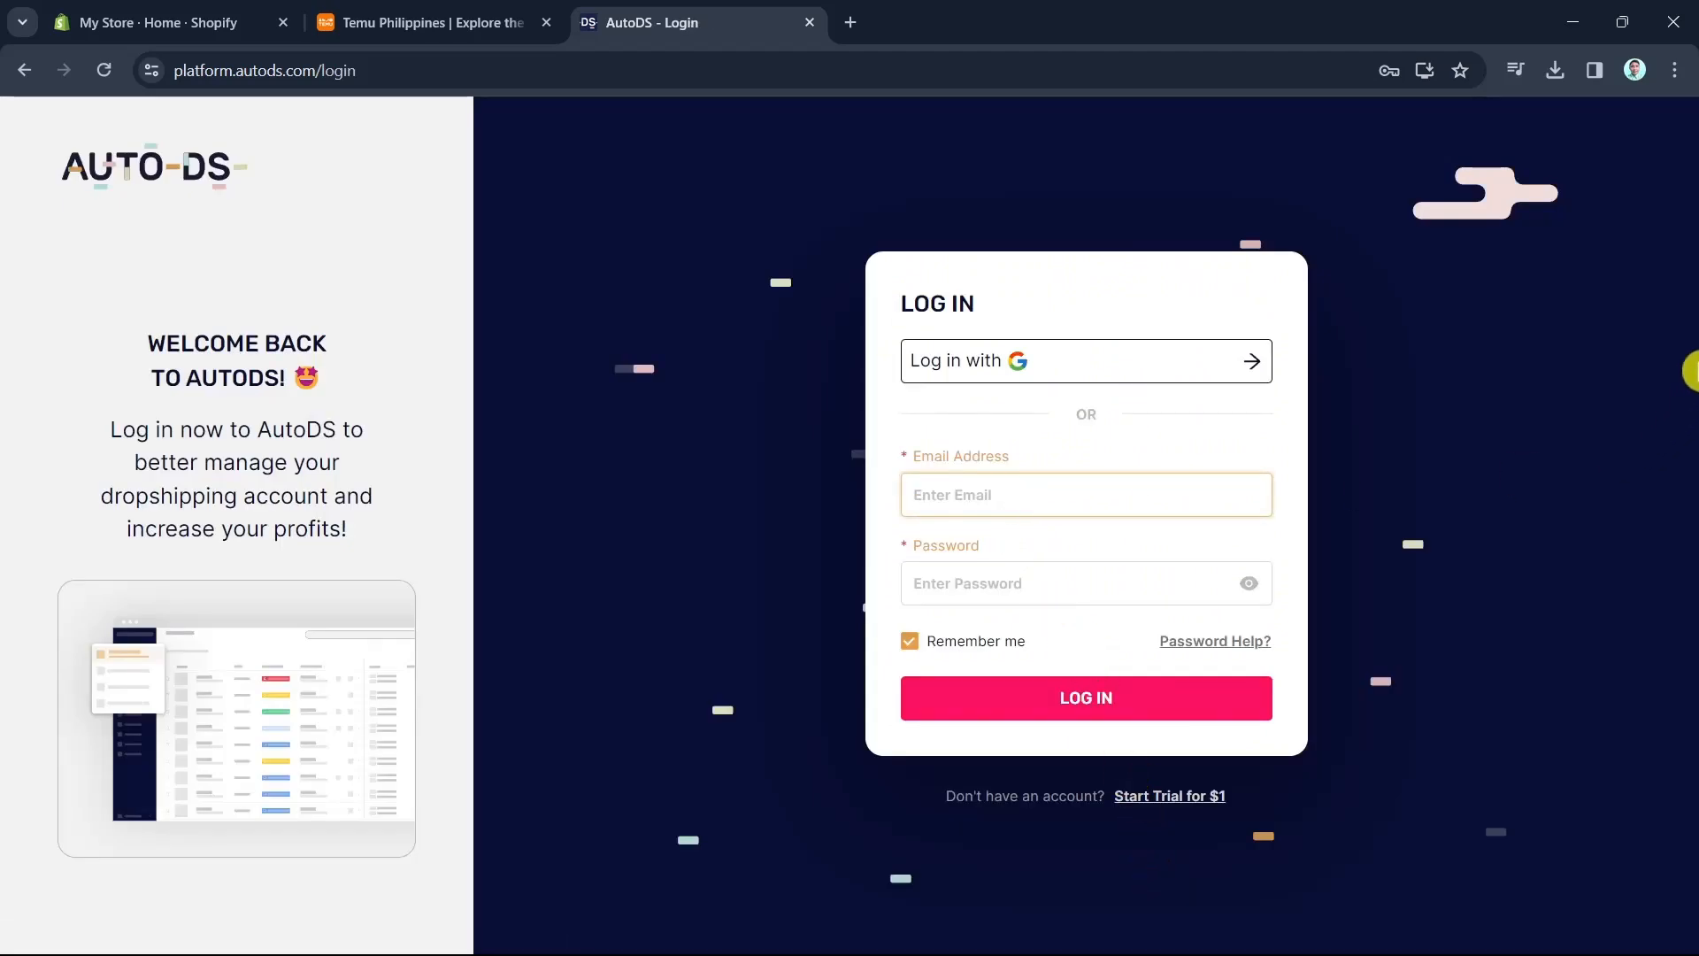
pyautogui.write('sha')
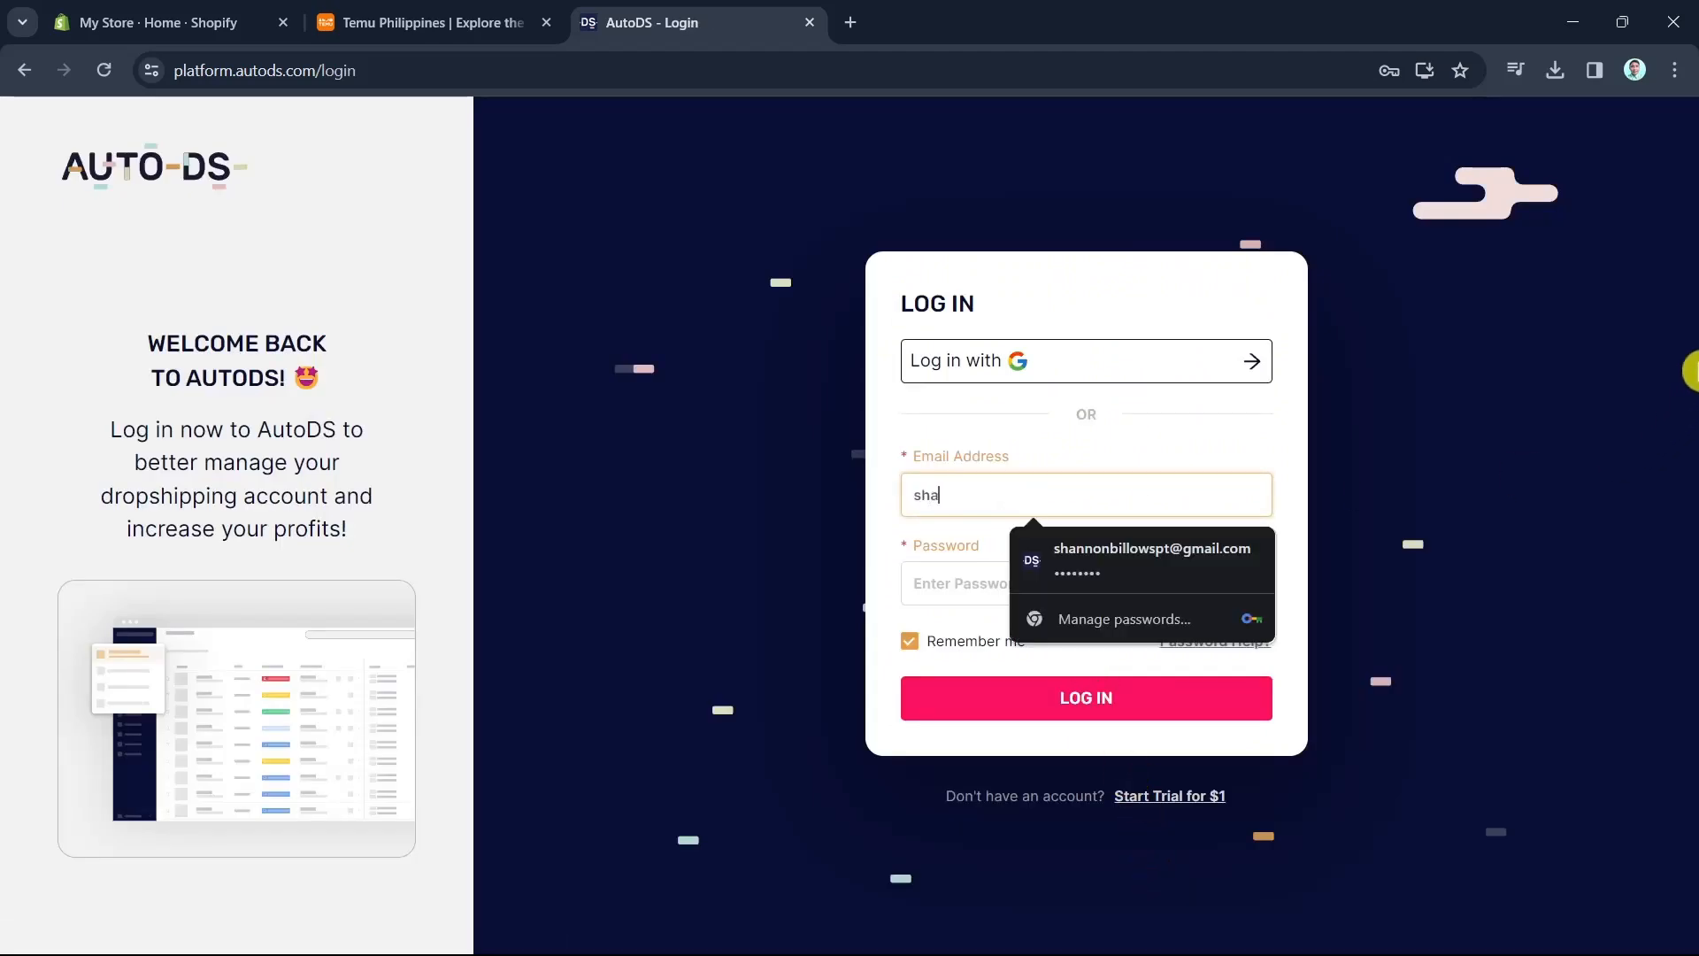
pyautogui.click(1211, 569)
pyautogui.write('••')
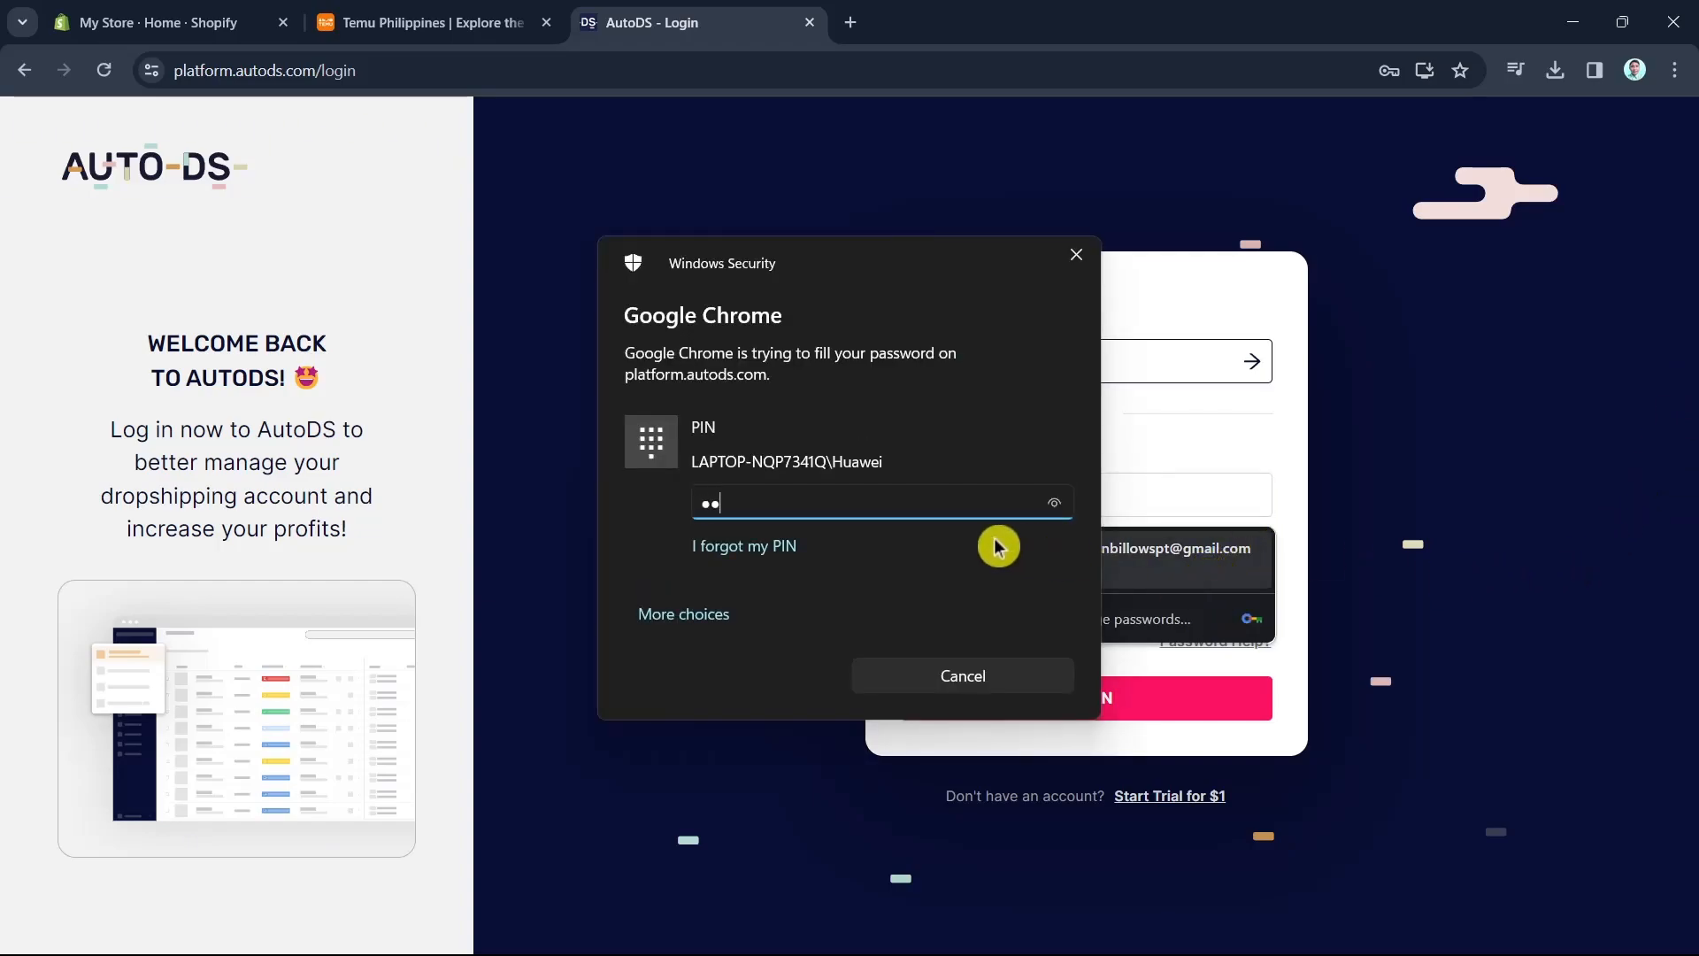
pyautogui.write('••')
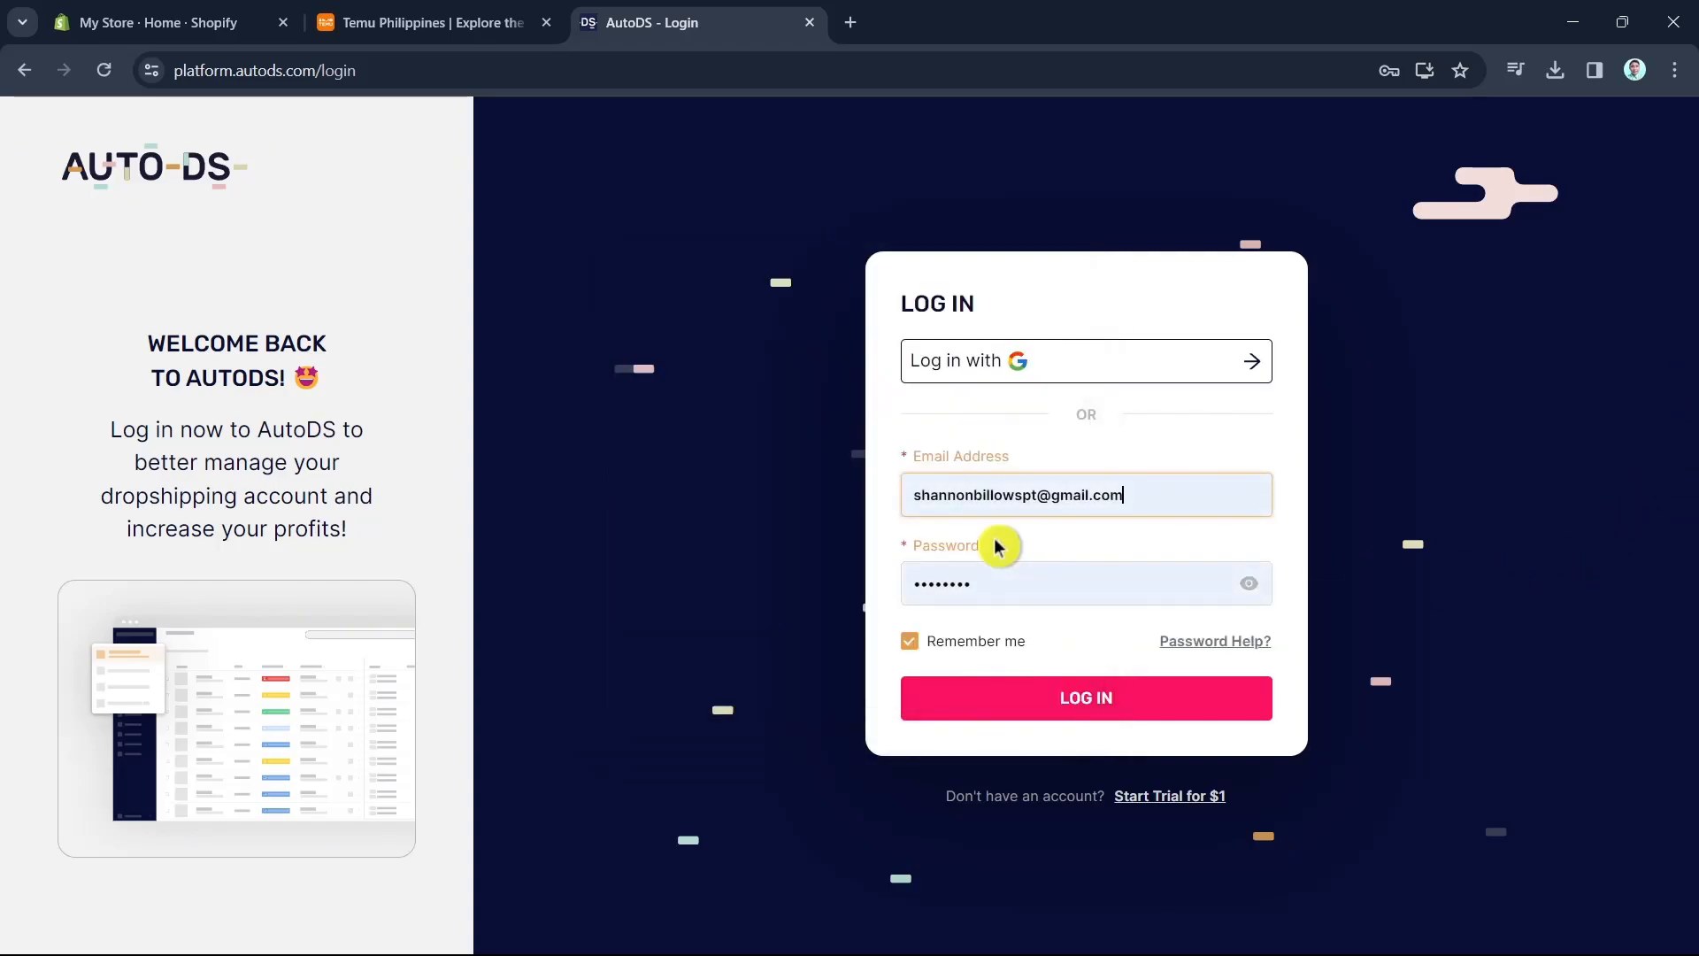
pyautogui.click(1114, 716)
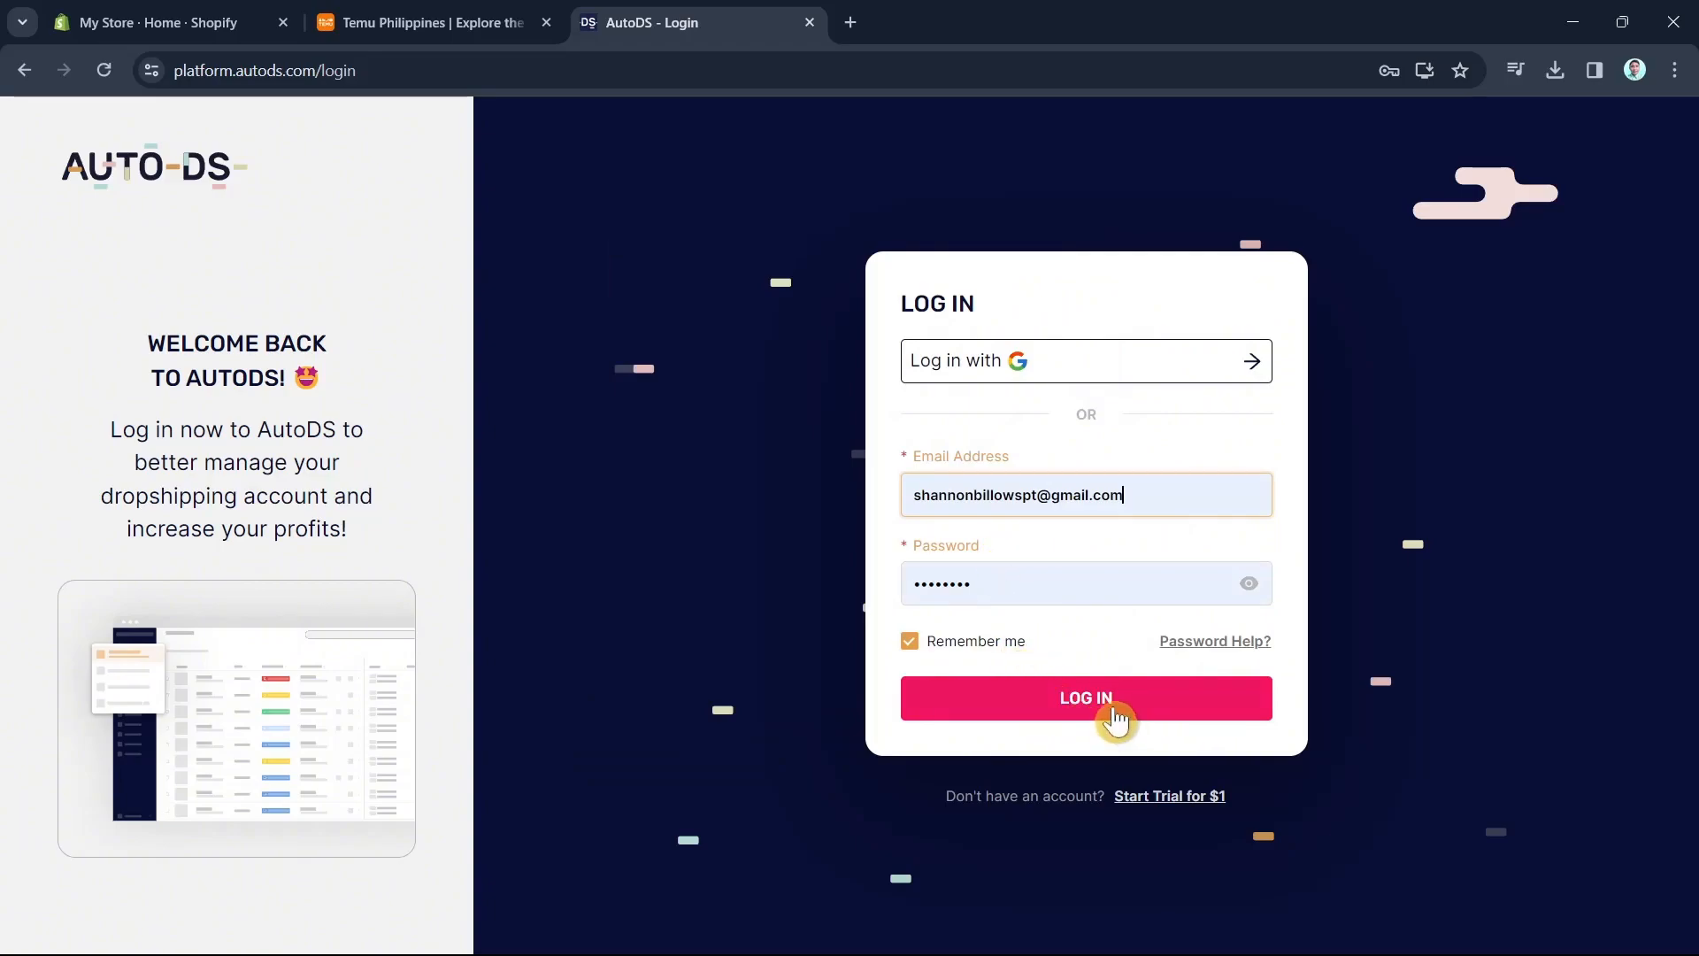
pyautogui.click(1115, 717)
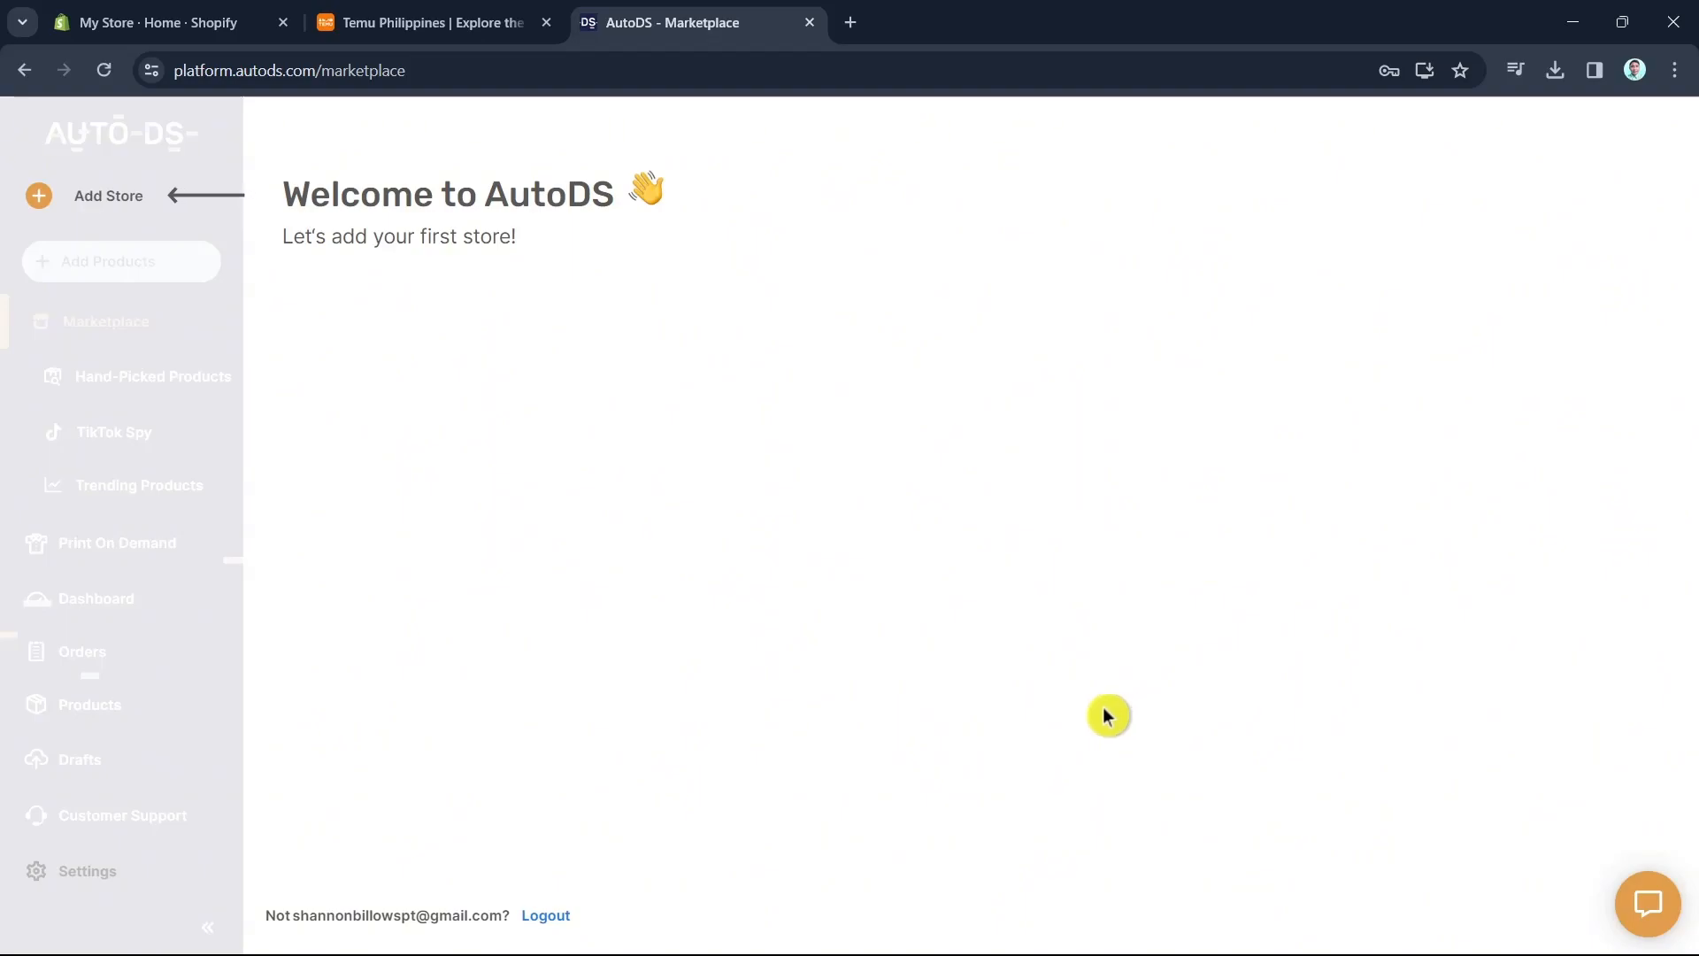
# - Connect the existing Shopify store to AutoDS by installing the AutoDS: Dropshipping & POD app on it
pyautogui.click(87, 207)
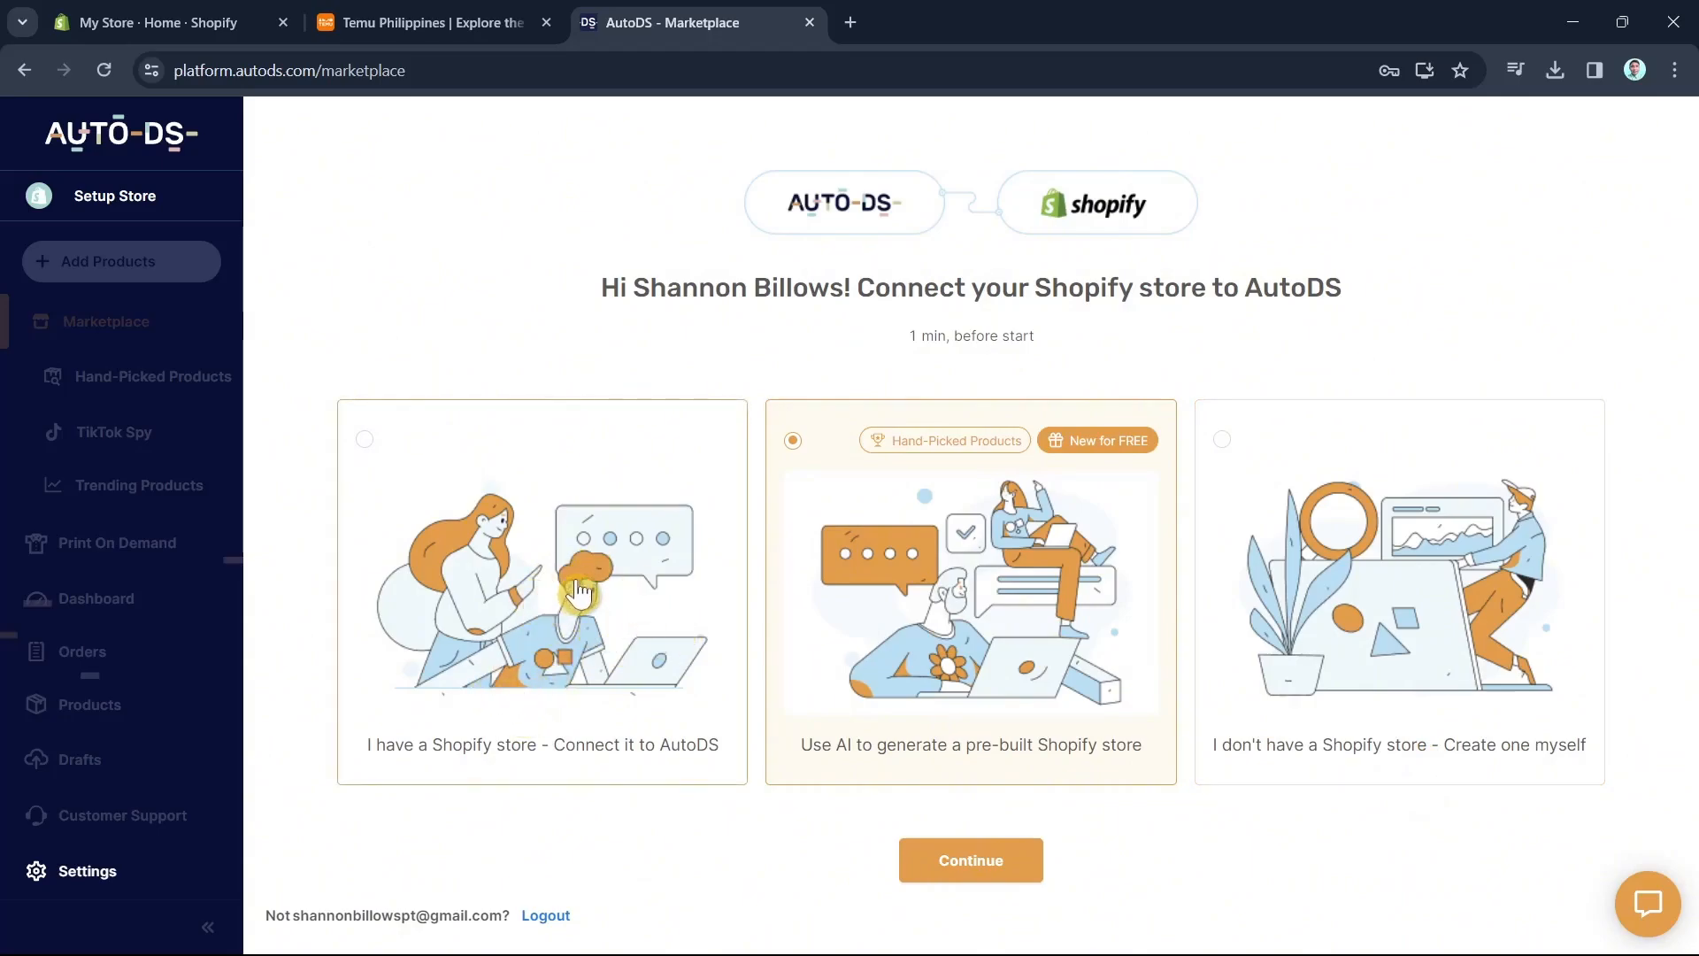
pyautogui.click(634, 627)
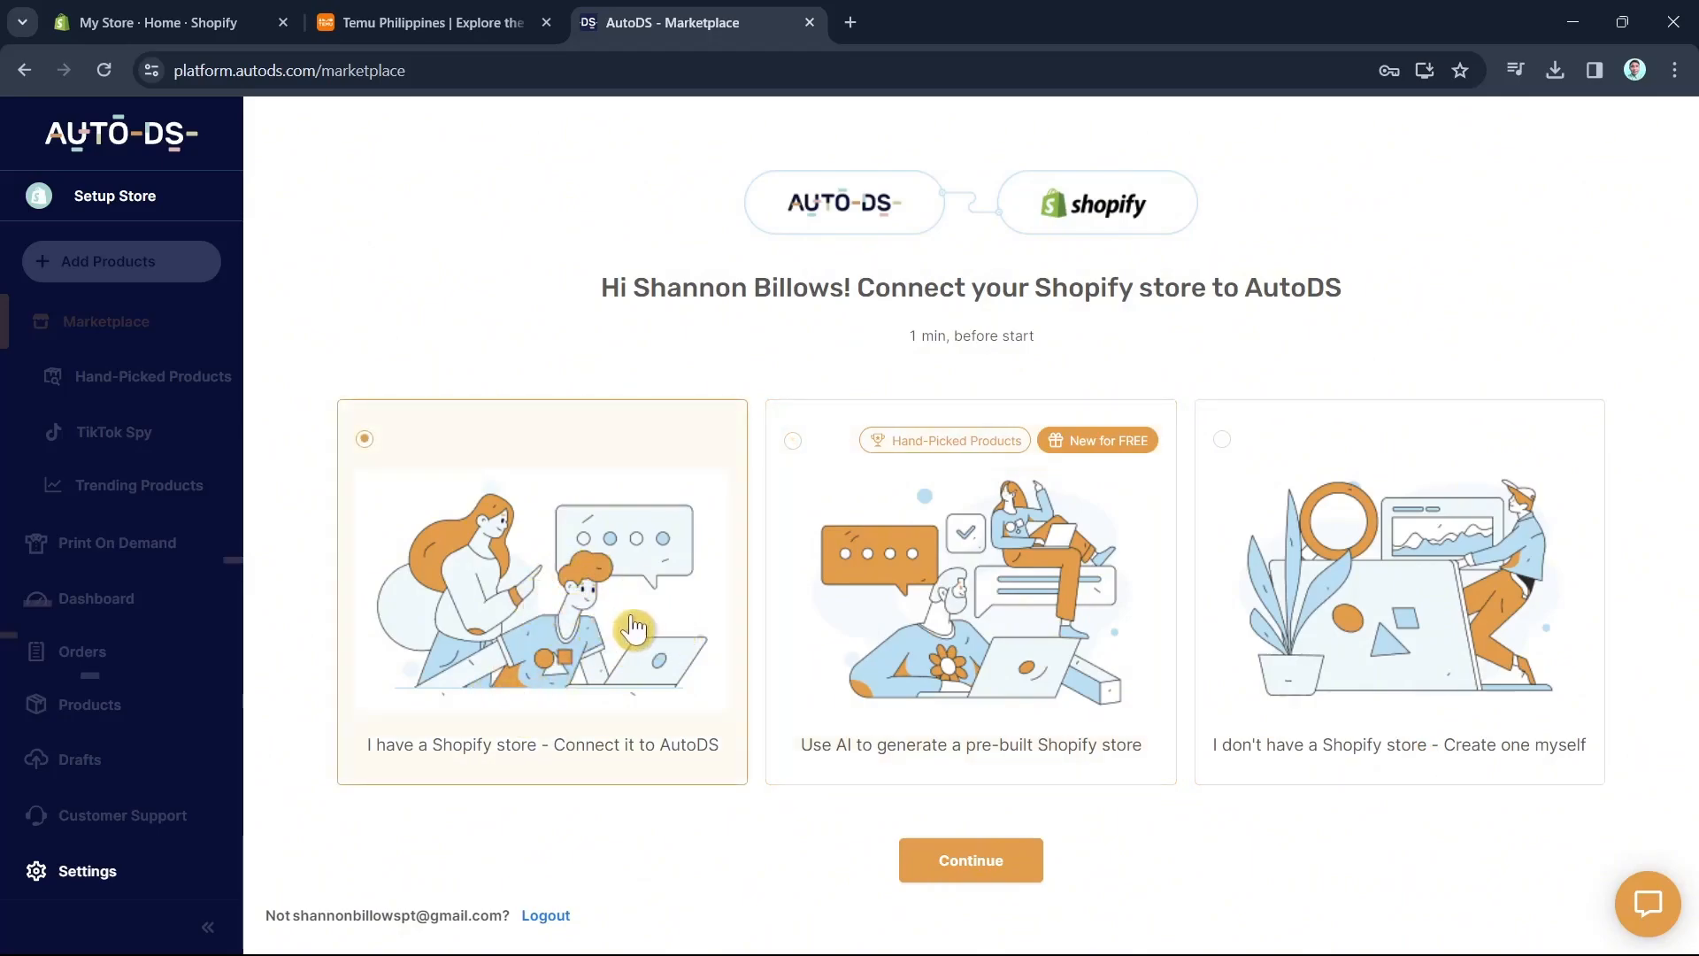
pyautogui.click(977, 872)
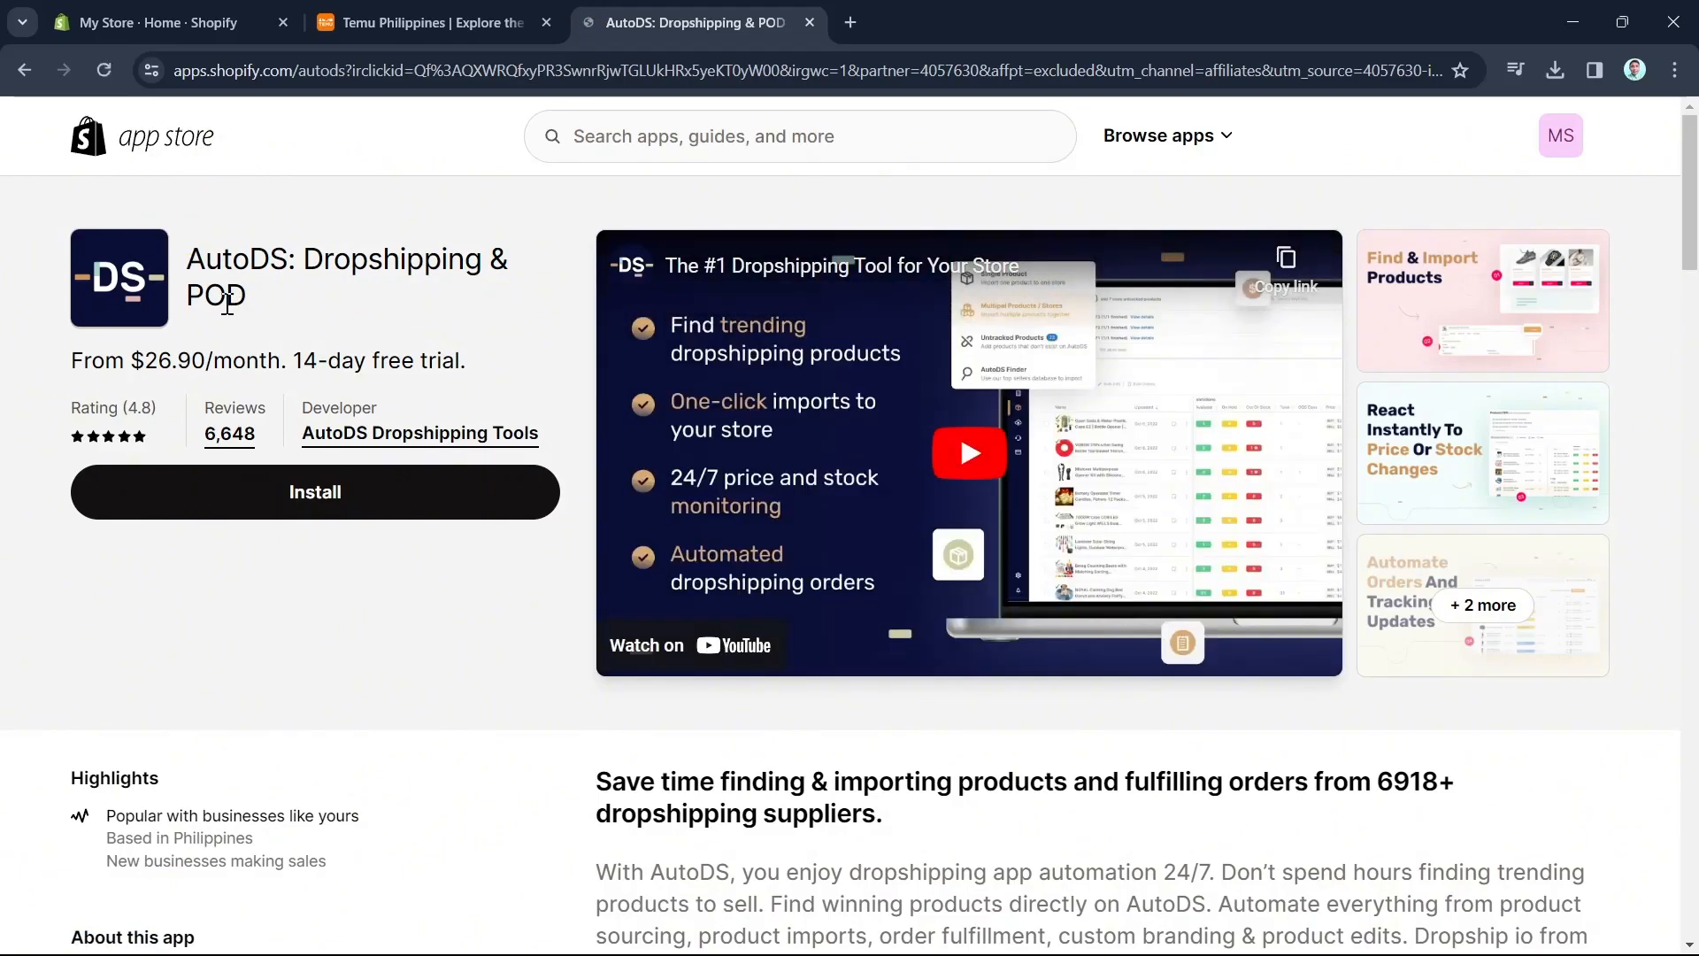
pyautogui.click(293, 512)
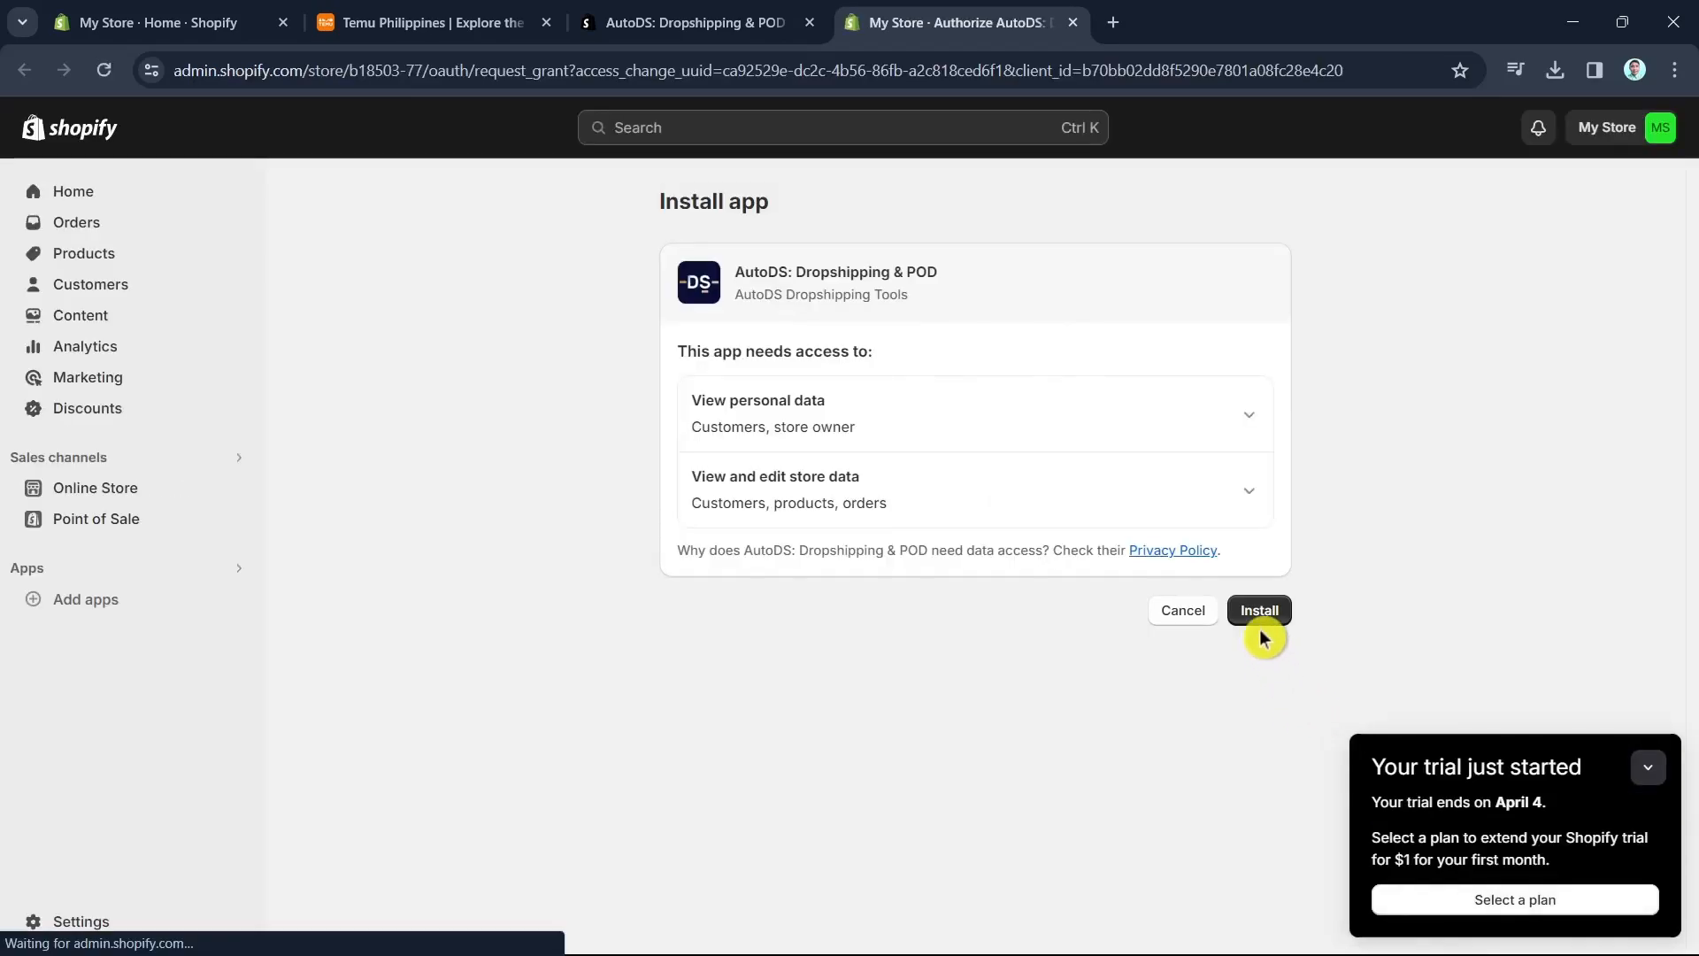
pyautogui.click(1257, 613)
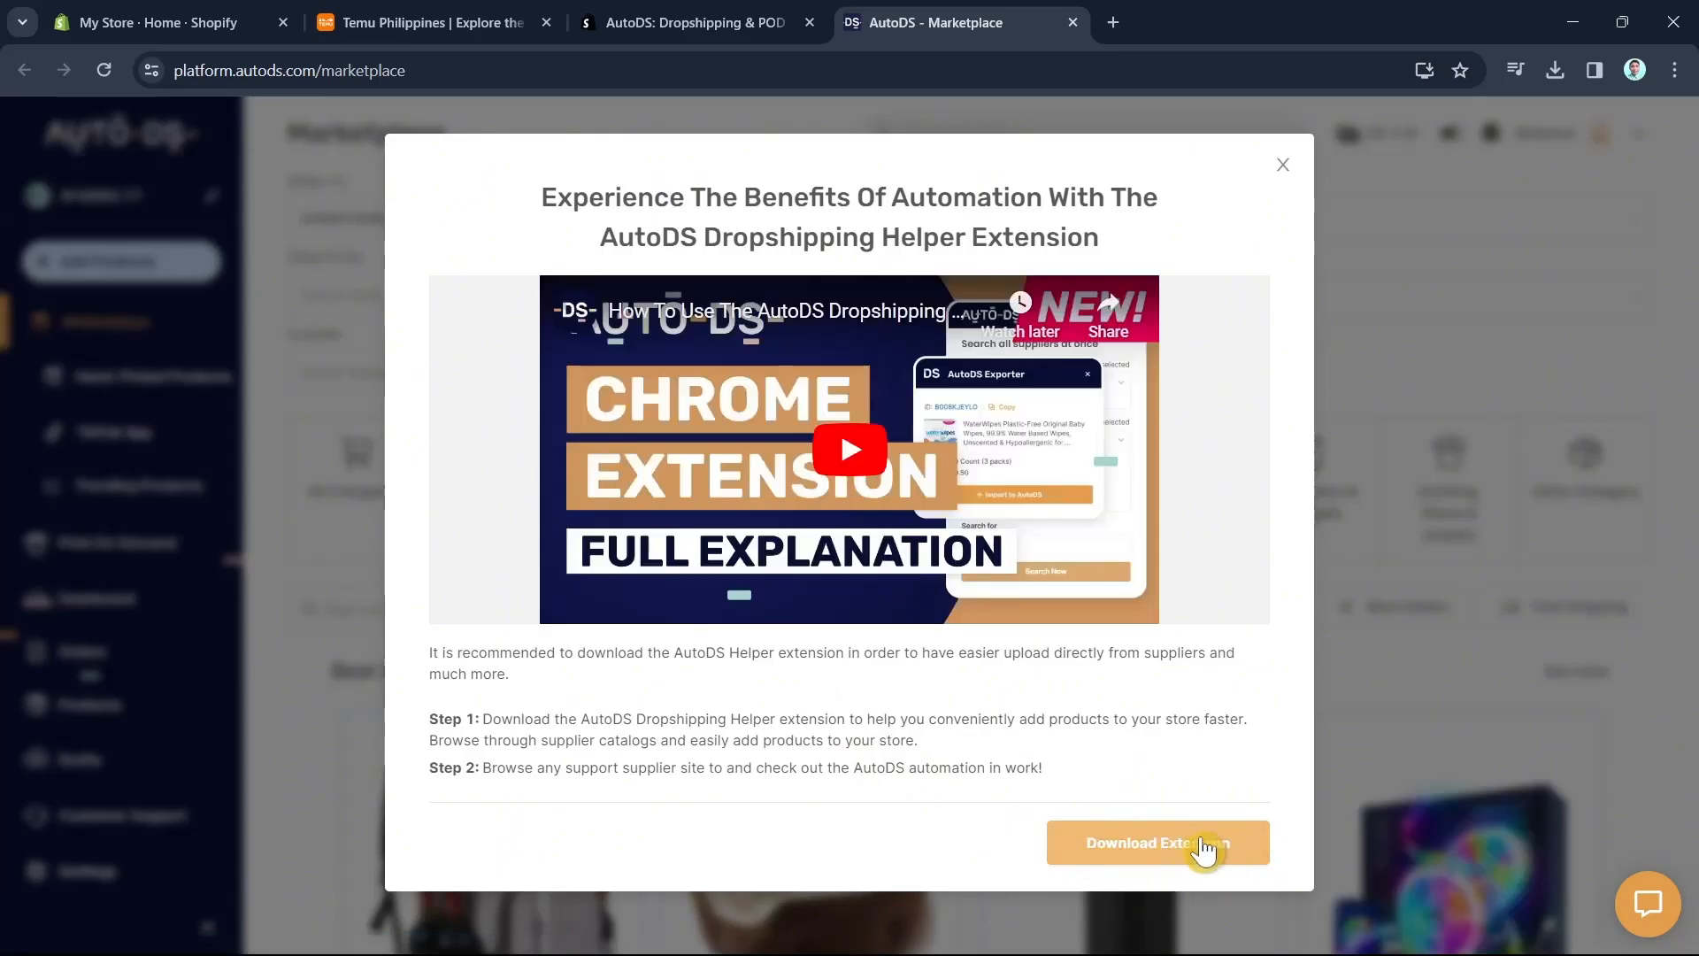
# - Get the AutoDS - Dropshipping Helper extension from the Chrome Web Store and add it to Chrome
pyautogui.click(1245, 863)
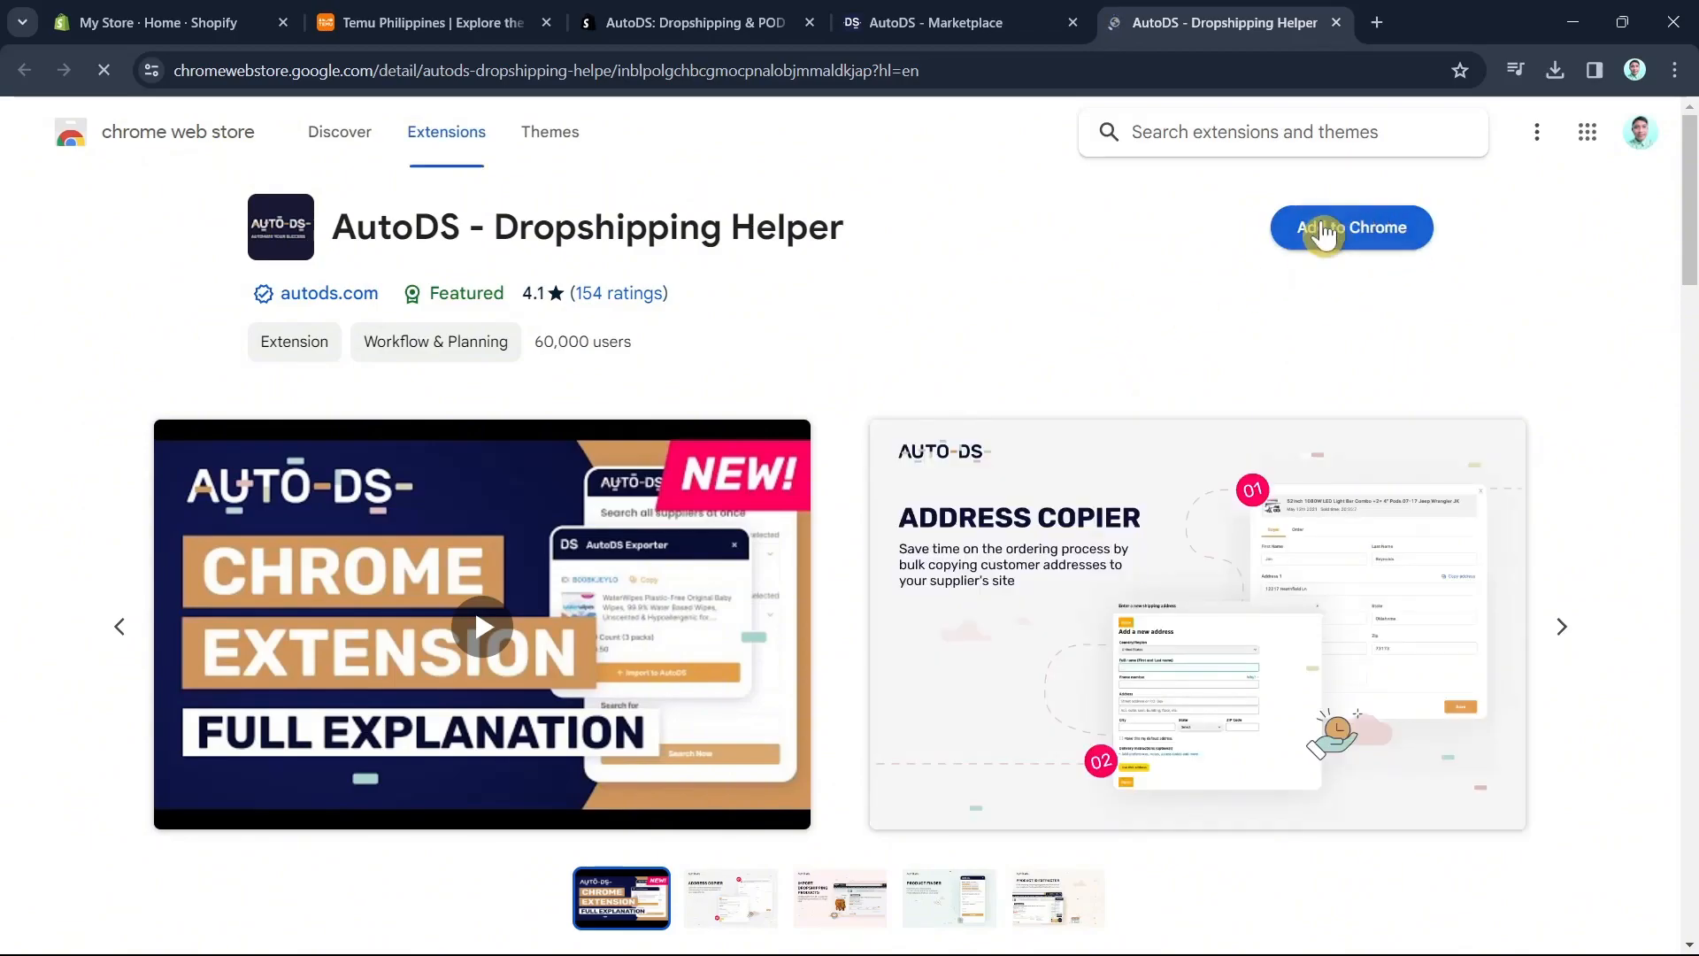
pyautogui.click(1416, 251)
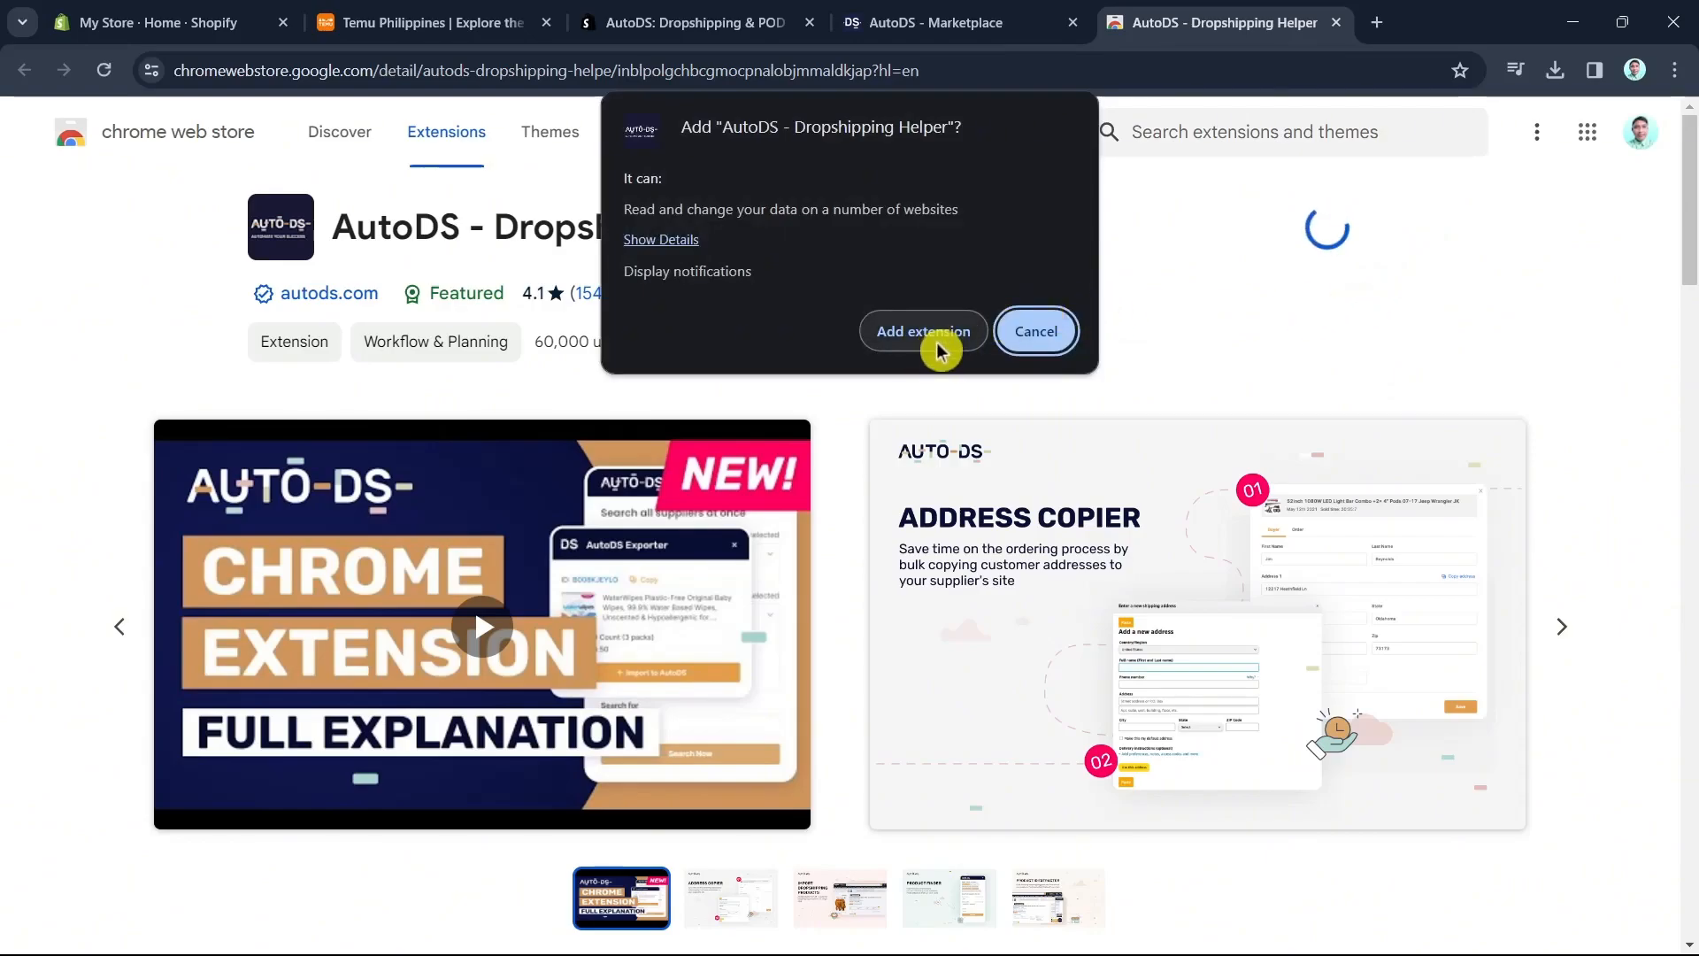
pyautogui.click(942, 341)
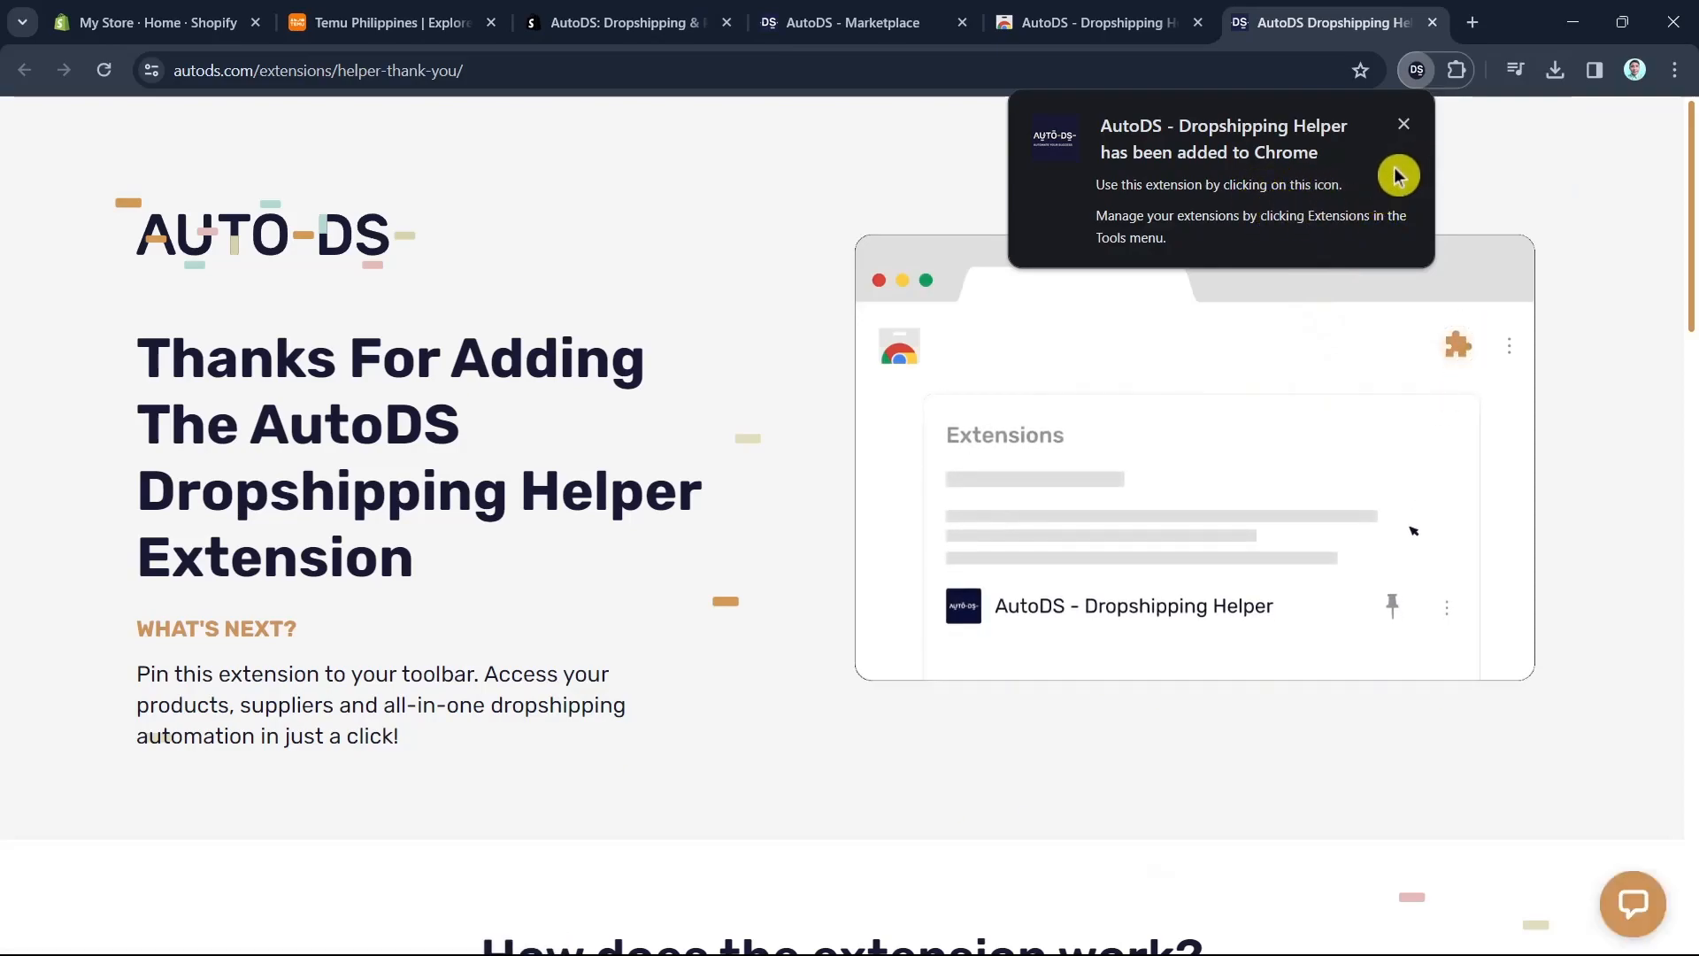
# - Pin the AutoDS - Dropshipping Helper extension in the browser and close the extension's thank-you and web store pages
pyautogui.click(1403, 125)
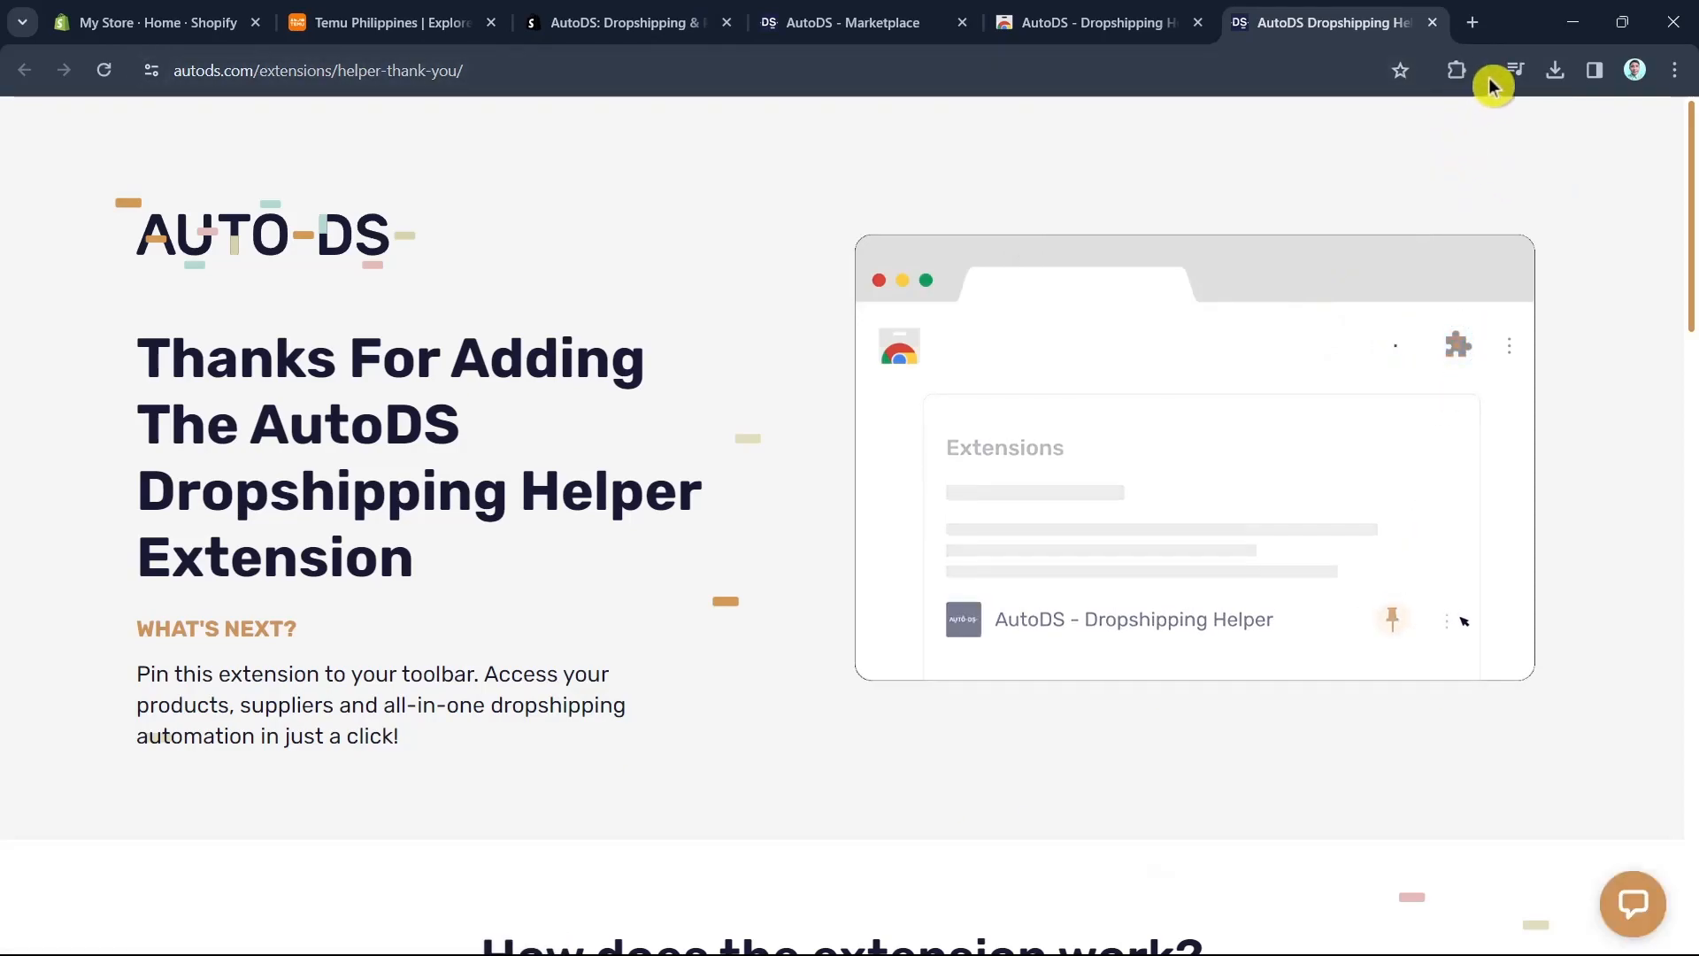
pyautogui.click(1457, 74)
pyautogui.click(1371, 252)
pyautogui.click(1547, 194)
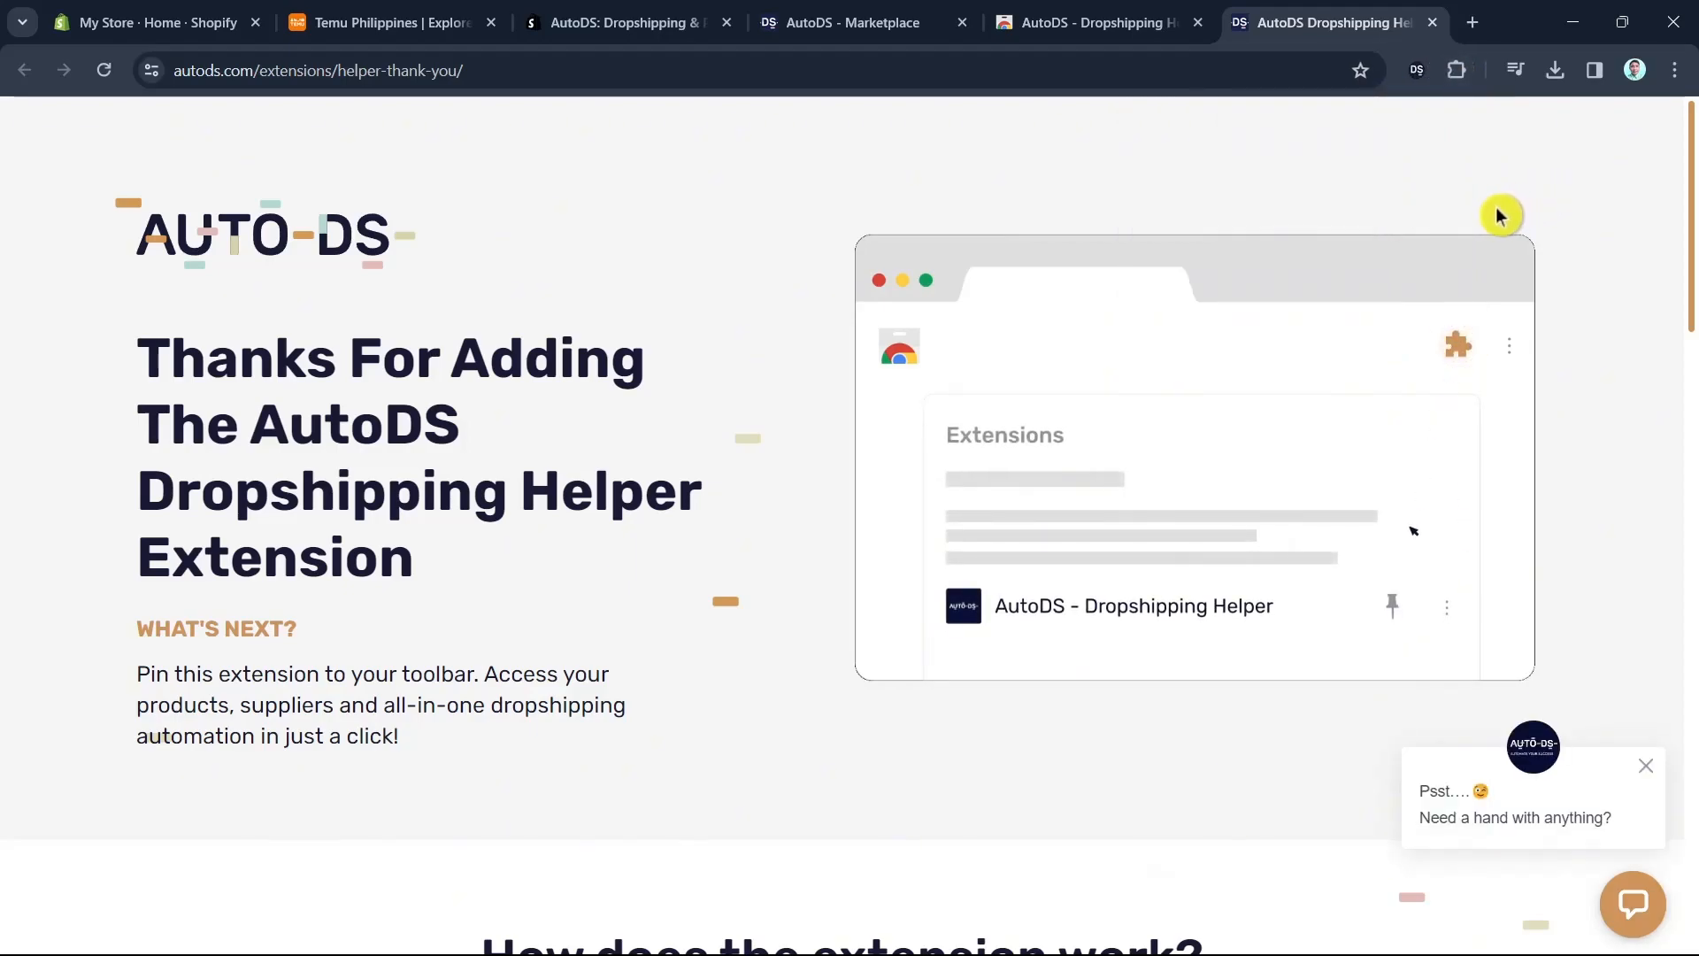
pyautogui.click(1431, 29)
pyautogui.click(1336, 30)
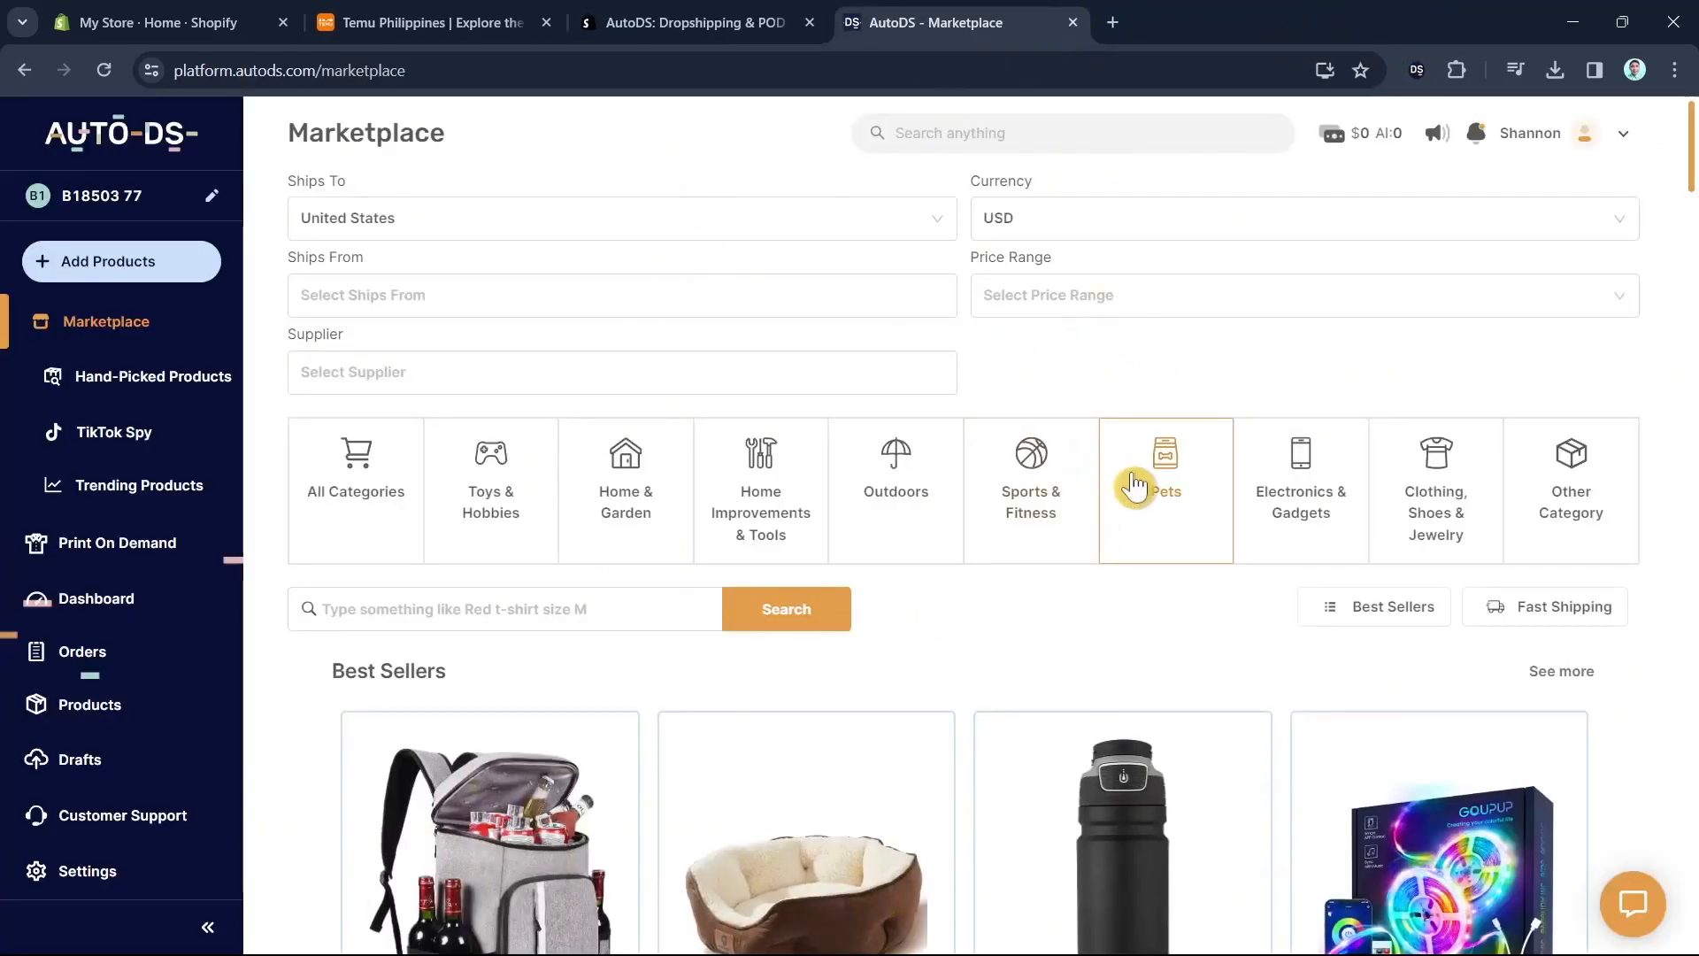
pyautogui.scroll(-9, 1130, 496)
pyautogui.scroll(7, 1137, 554)
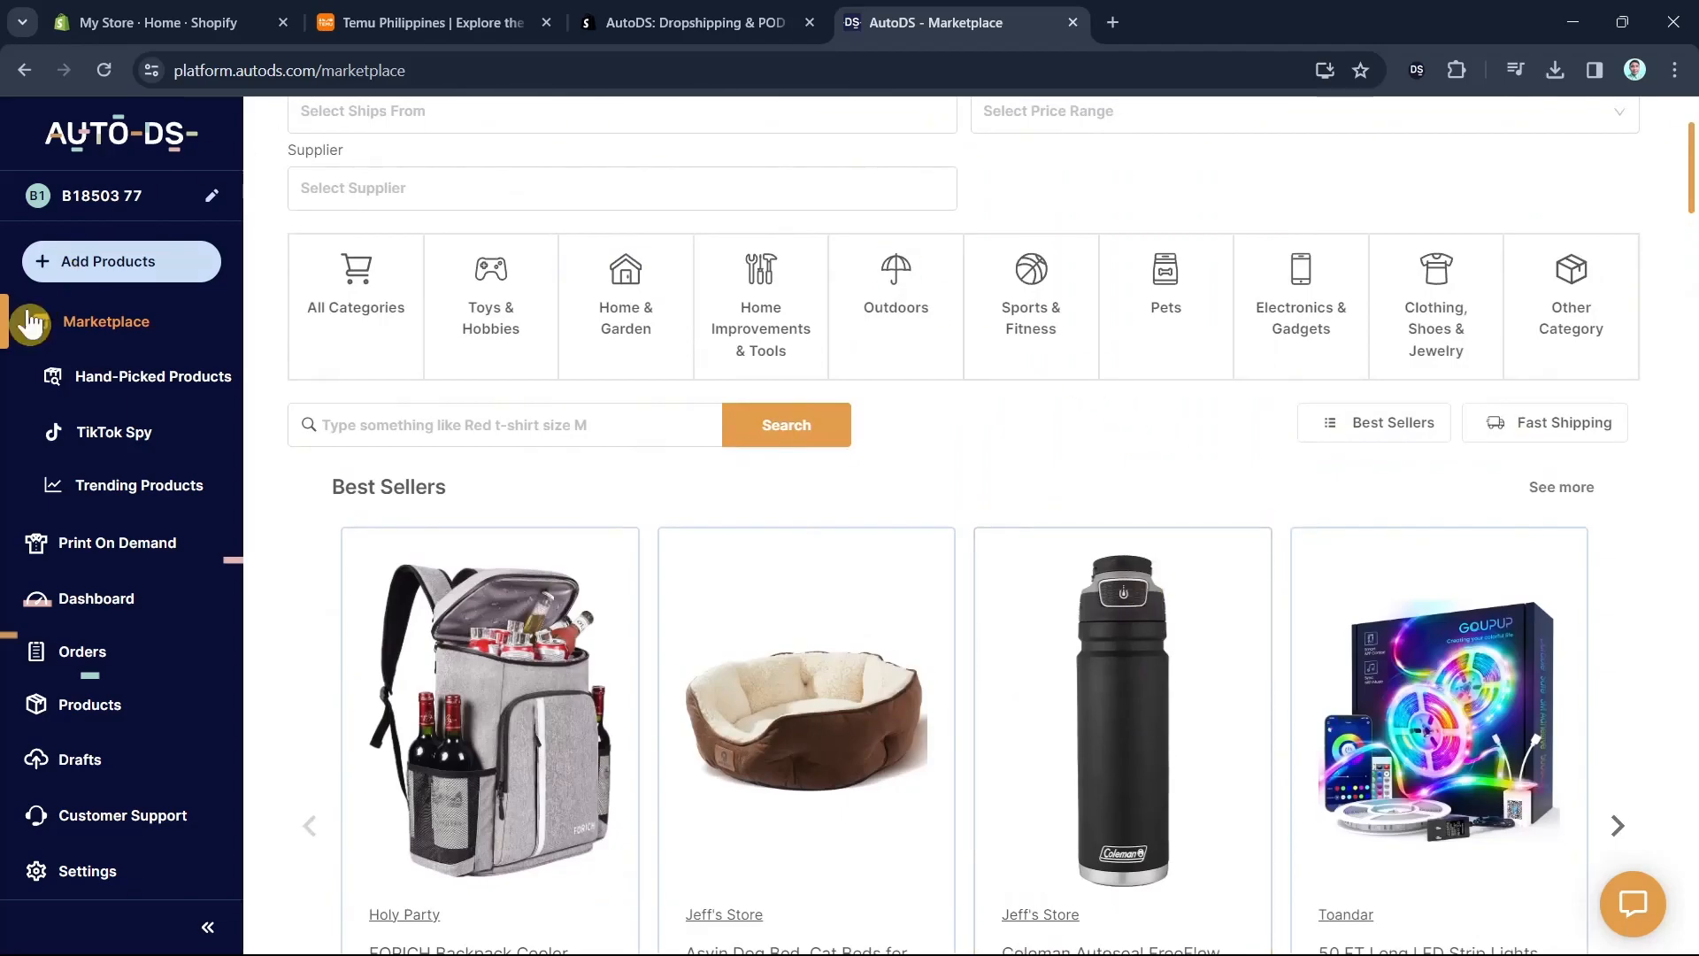
pyautogui.scroll(-2, 1308, 476)
pyautogui.scroll(-4, 1198, 587)
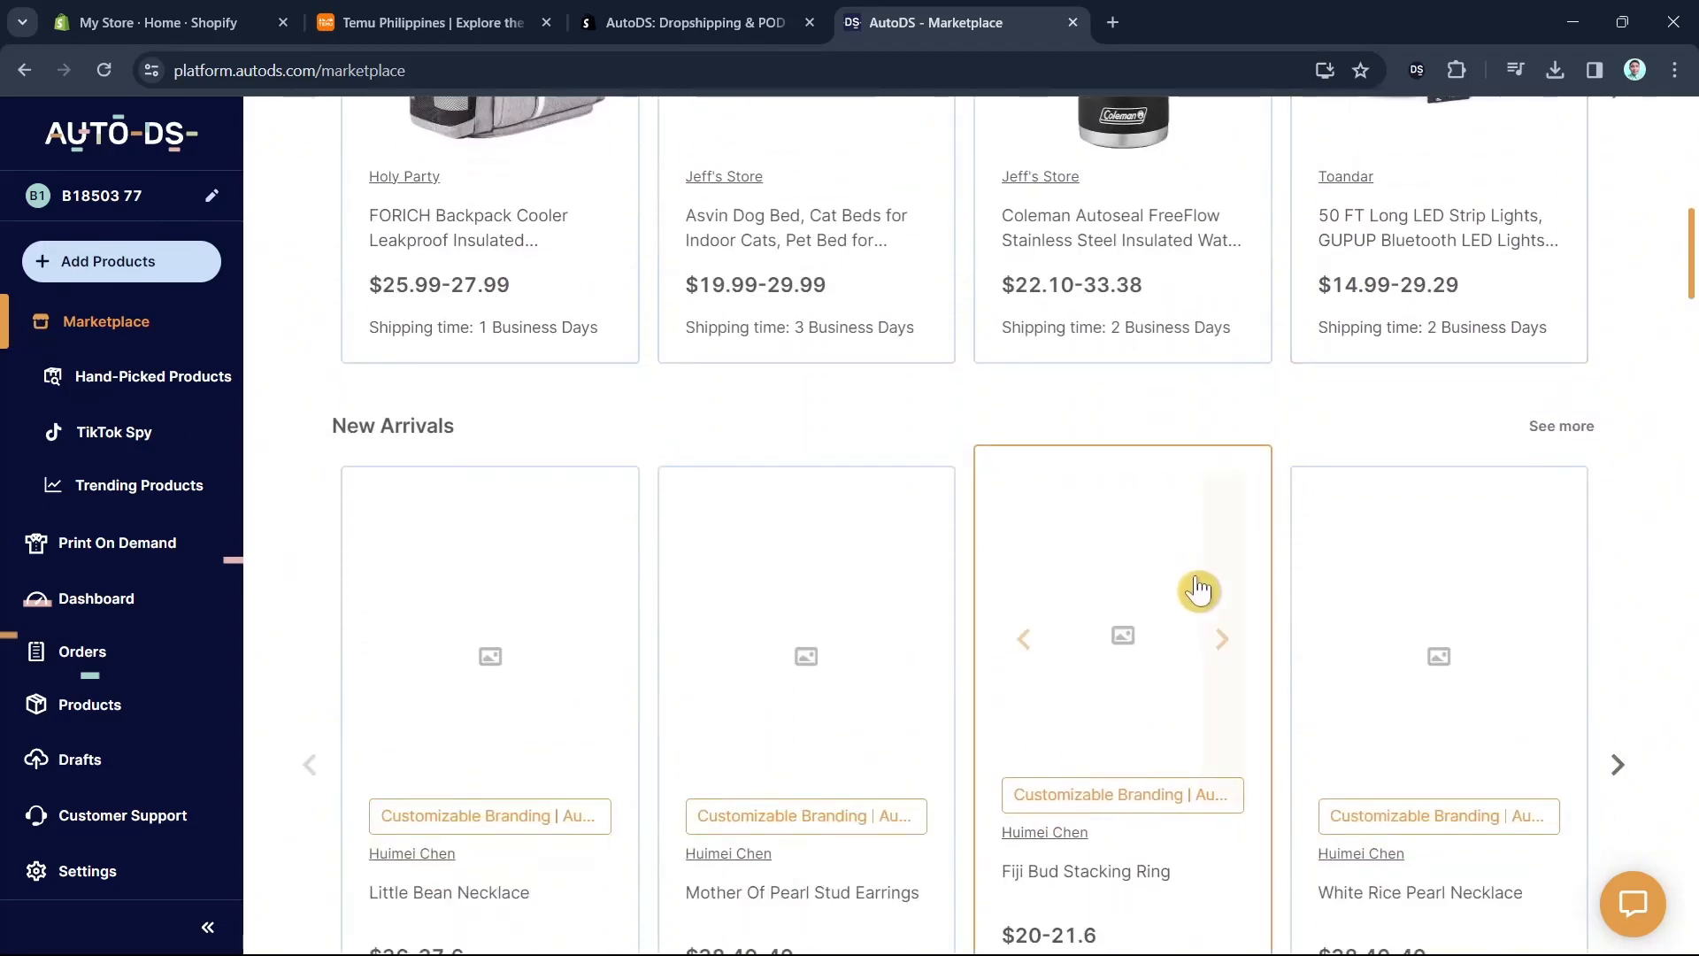
pyautogui.scroll(10, 1197, 620)
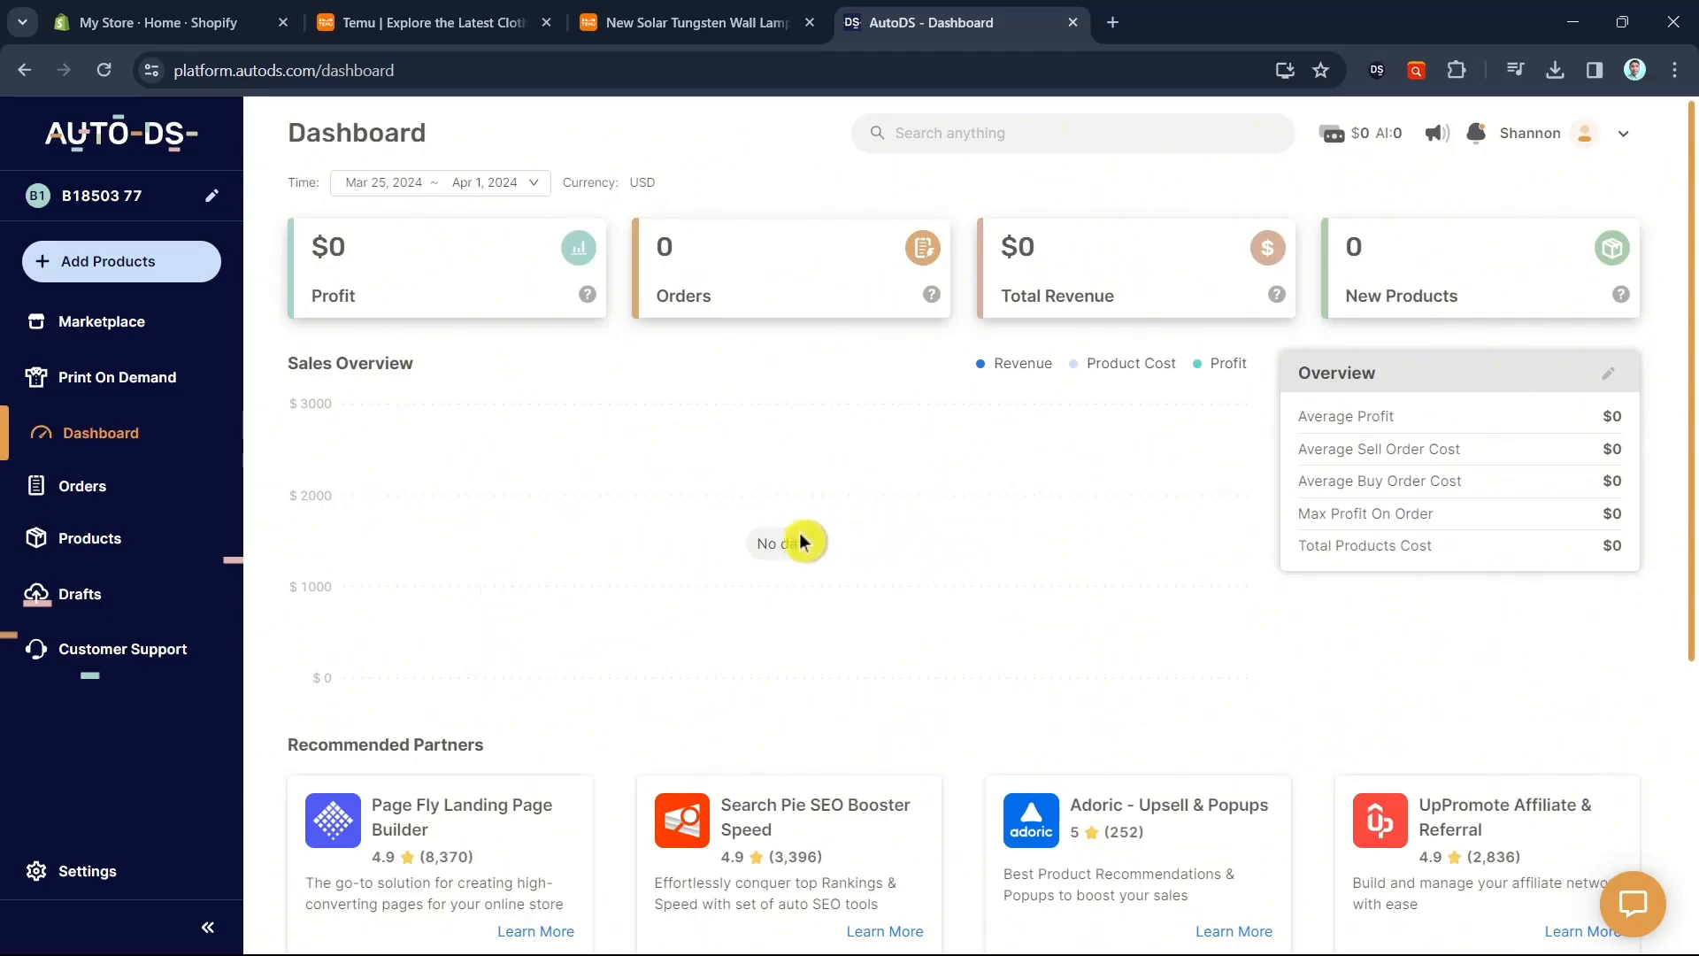
# - Copy the page URL of Temu's 1pc New Solar Tungsten Wall Lamp product
pyautogui.click(459, 35)
pyautogui.click(641, 34)
pyautogui.click(484, 36)
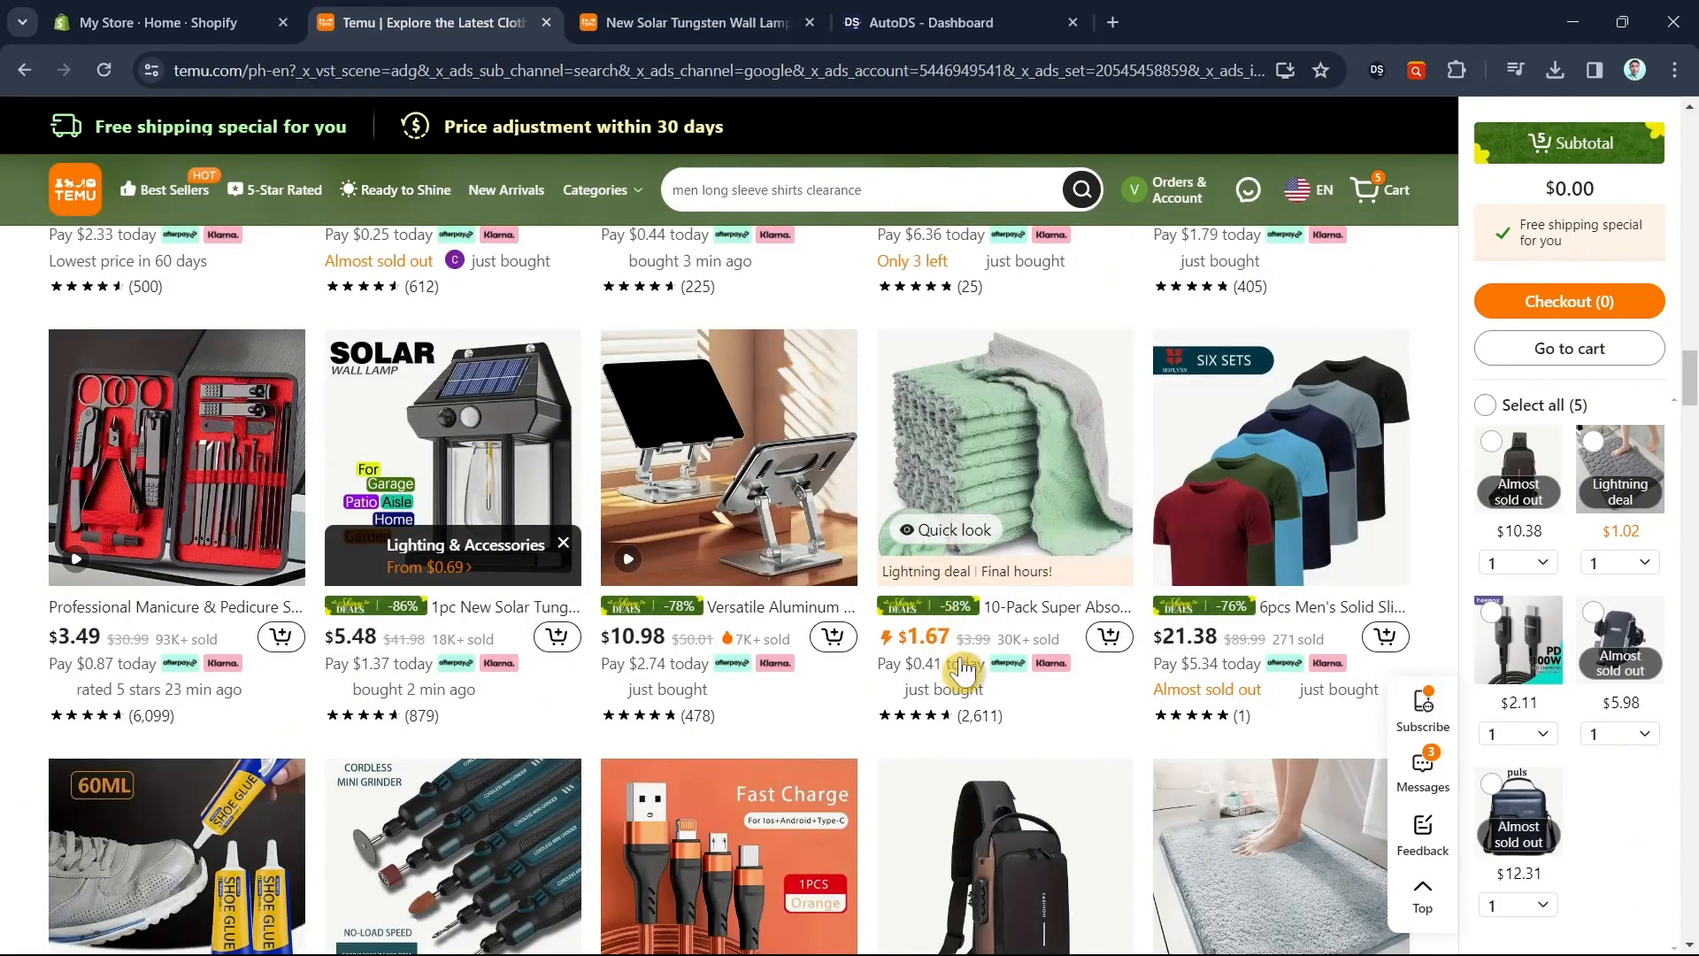
pyautogui.scroll(-15, 960, 620)
pyautogui.scroll(4, 976, 579)
pyautogui.scroll(-10, 976, 579)
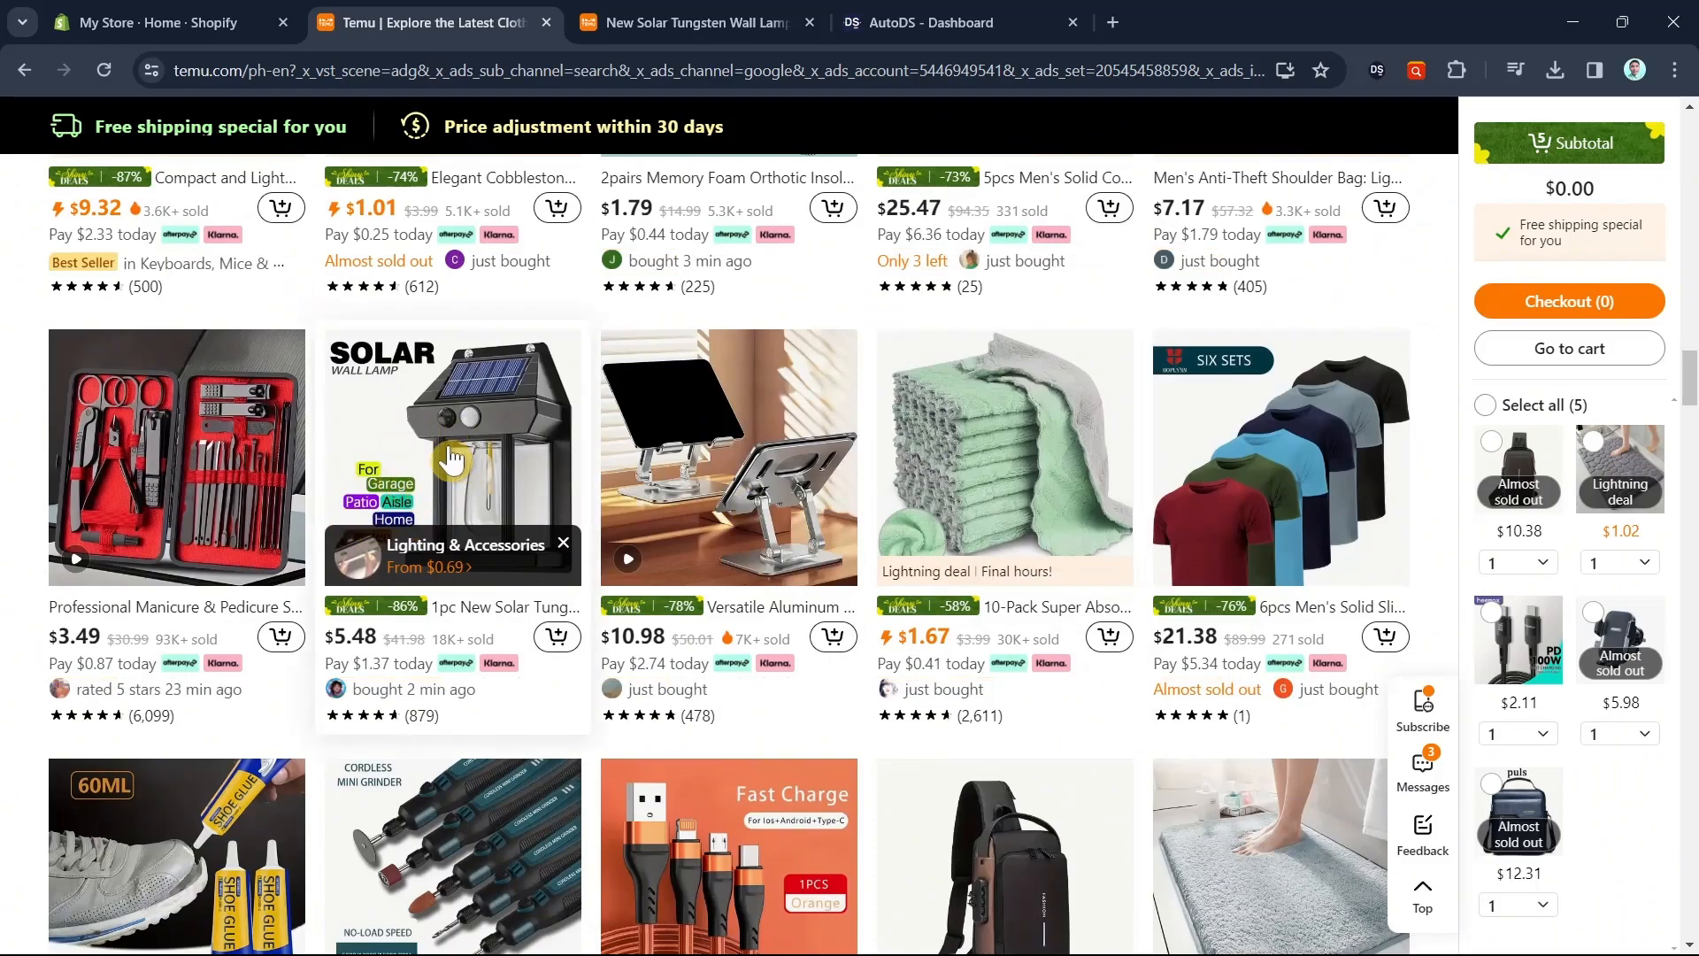
pyautogui.click(683, 27)
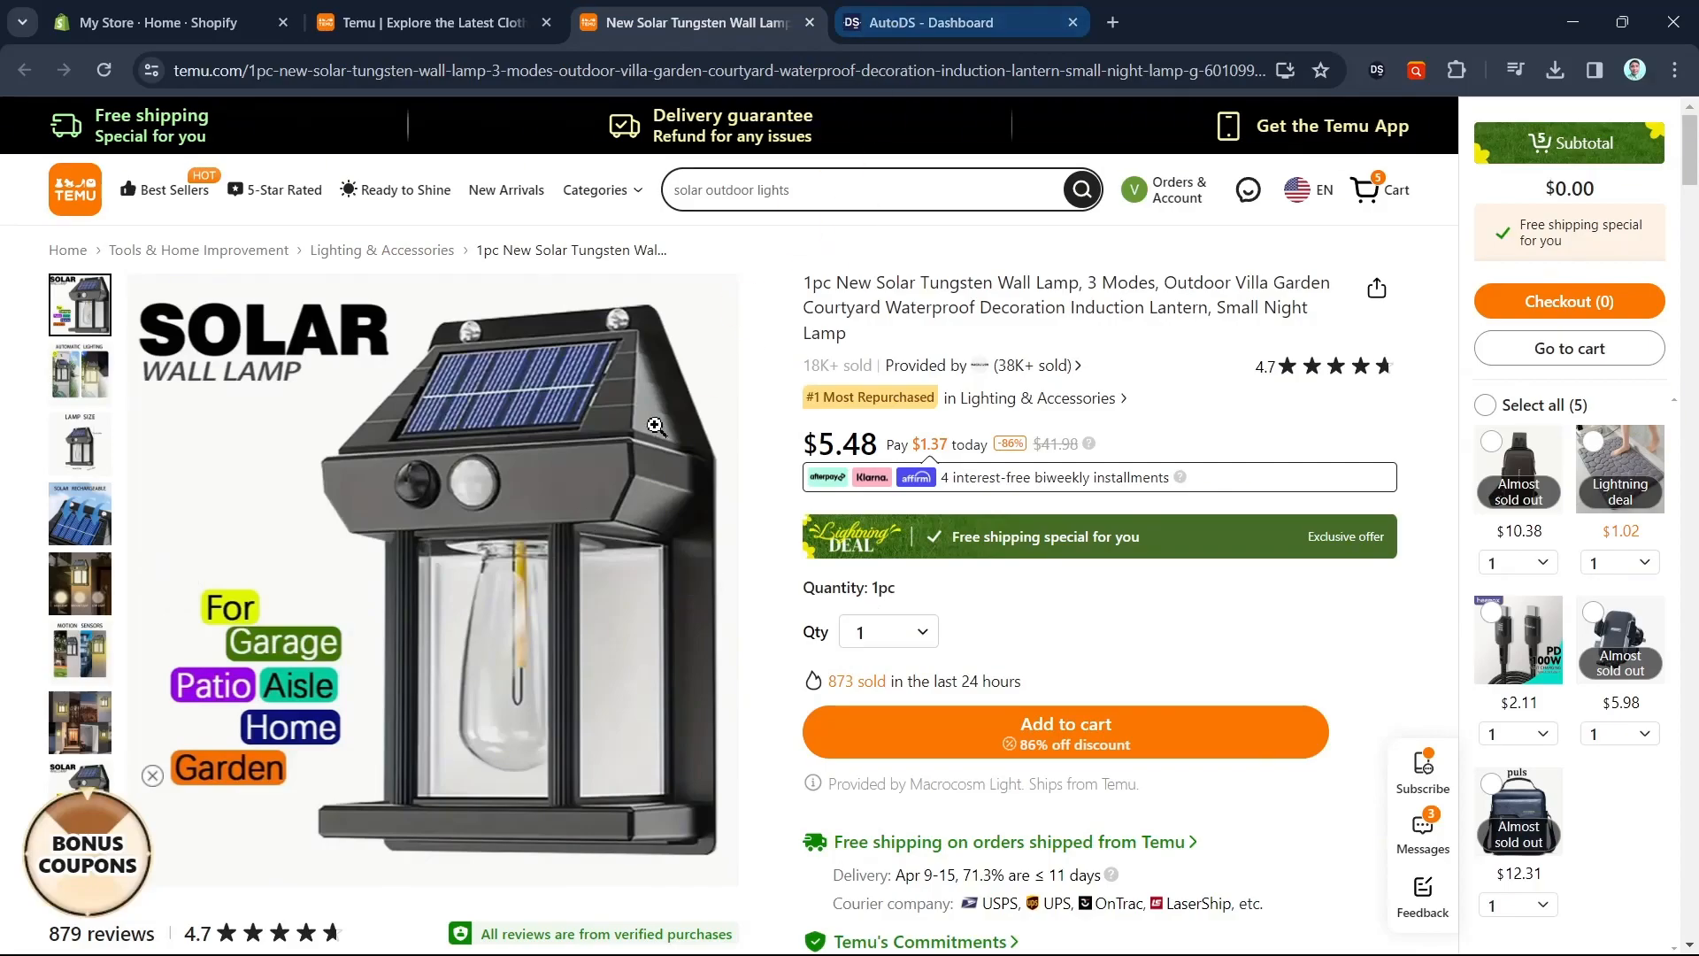
pyautogui.rightClick(673, 81)
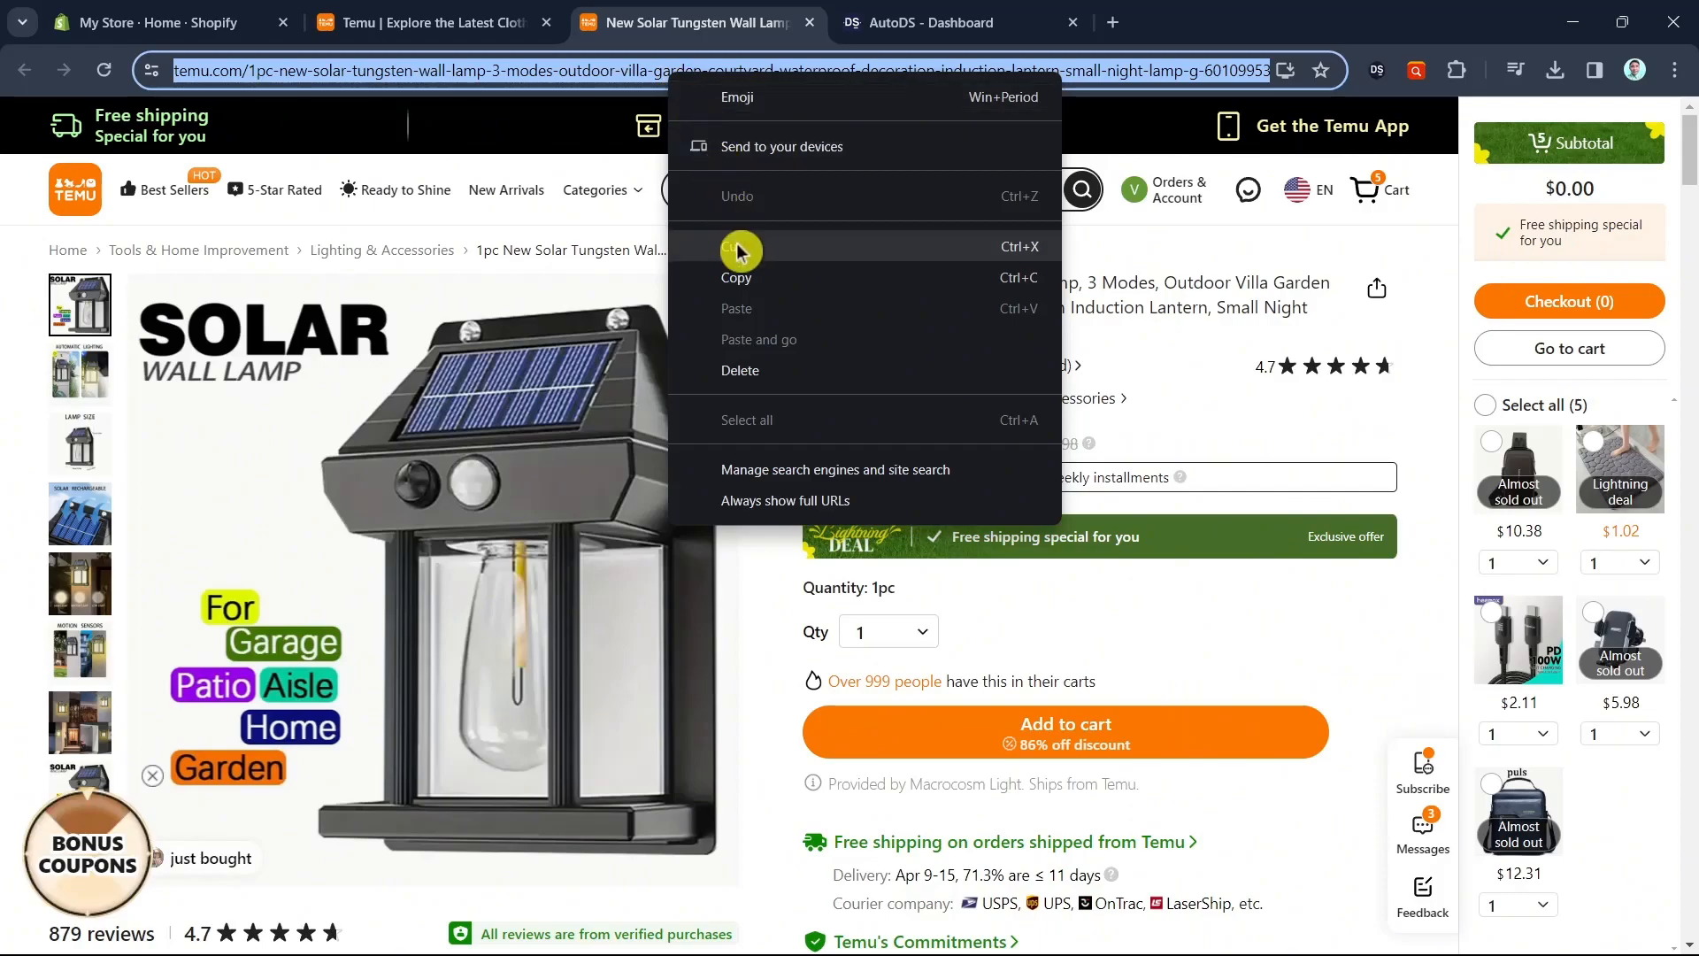
pyautogui.click(737, 278)
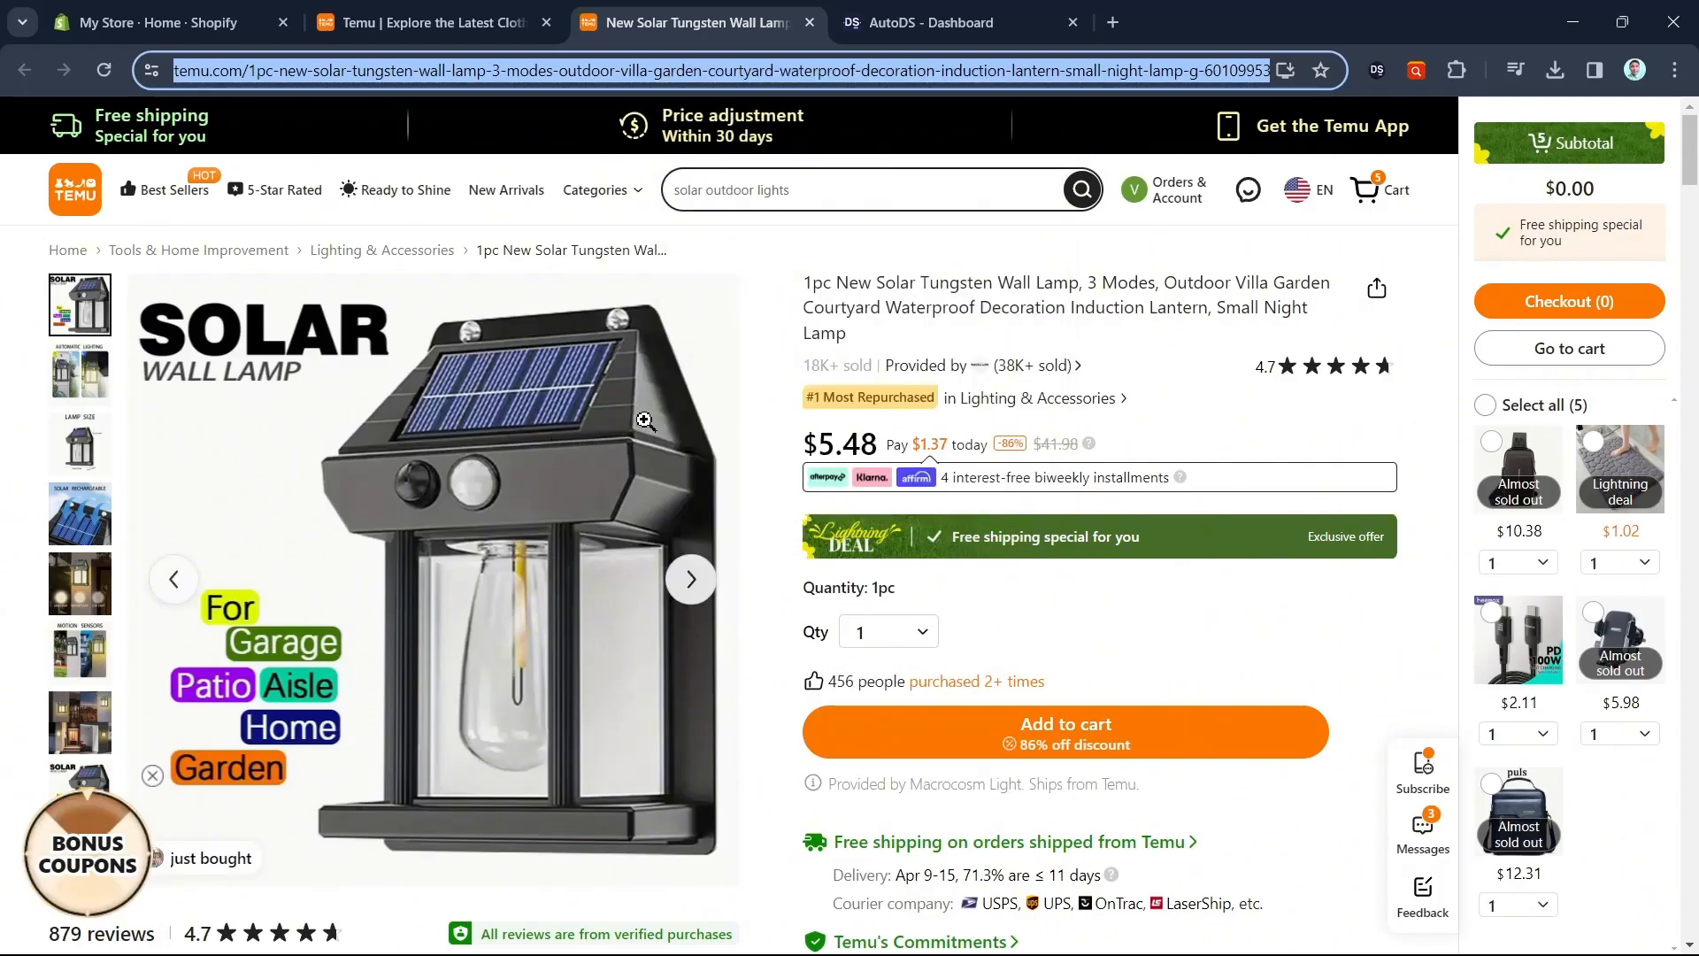
# - Start adding a single product in AutoDS and paste the copied Temu lamp URL as the supplier URL
pyautogui.click(876, 28)
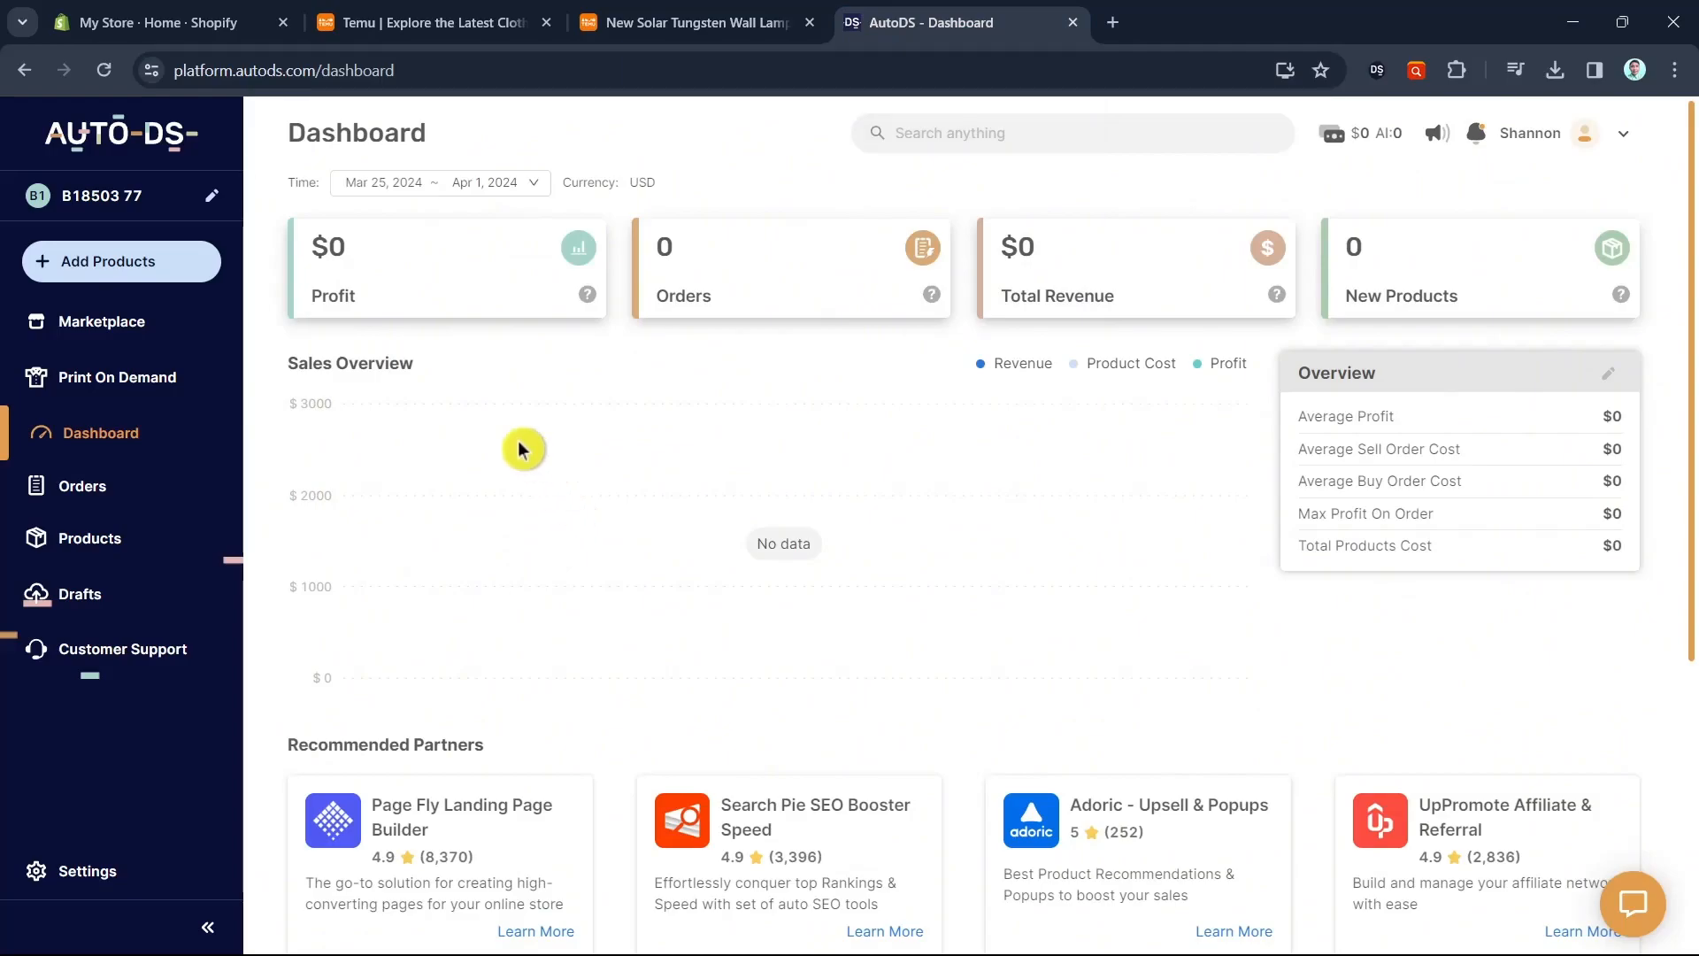
pyautogui.click(163, 273)
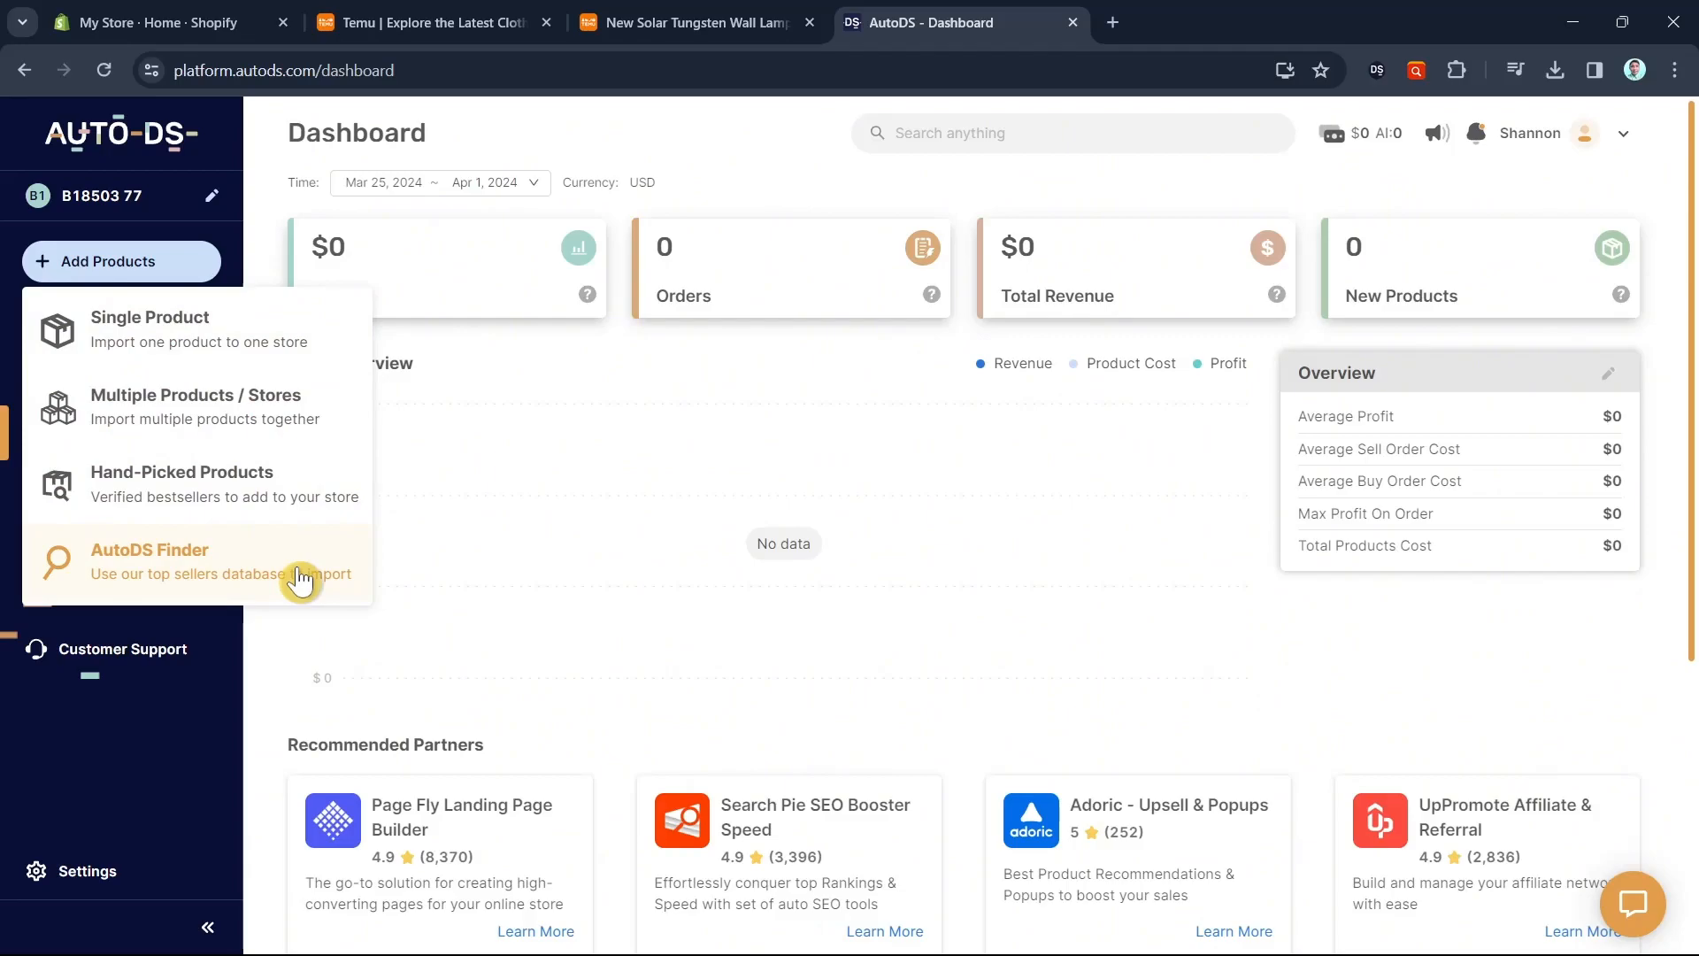
pyautogui.click(305, 349)
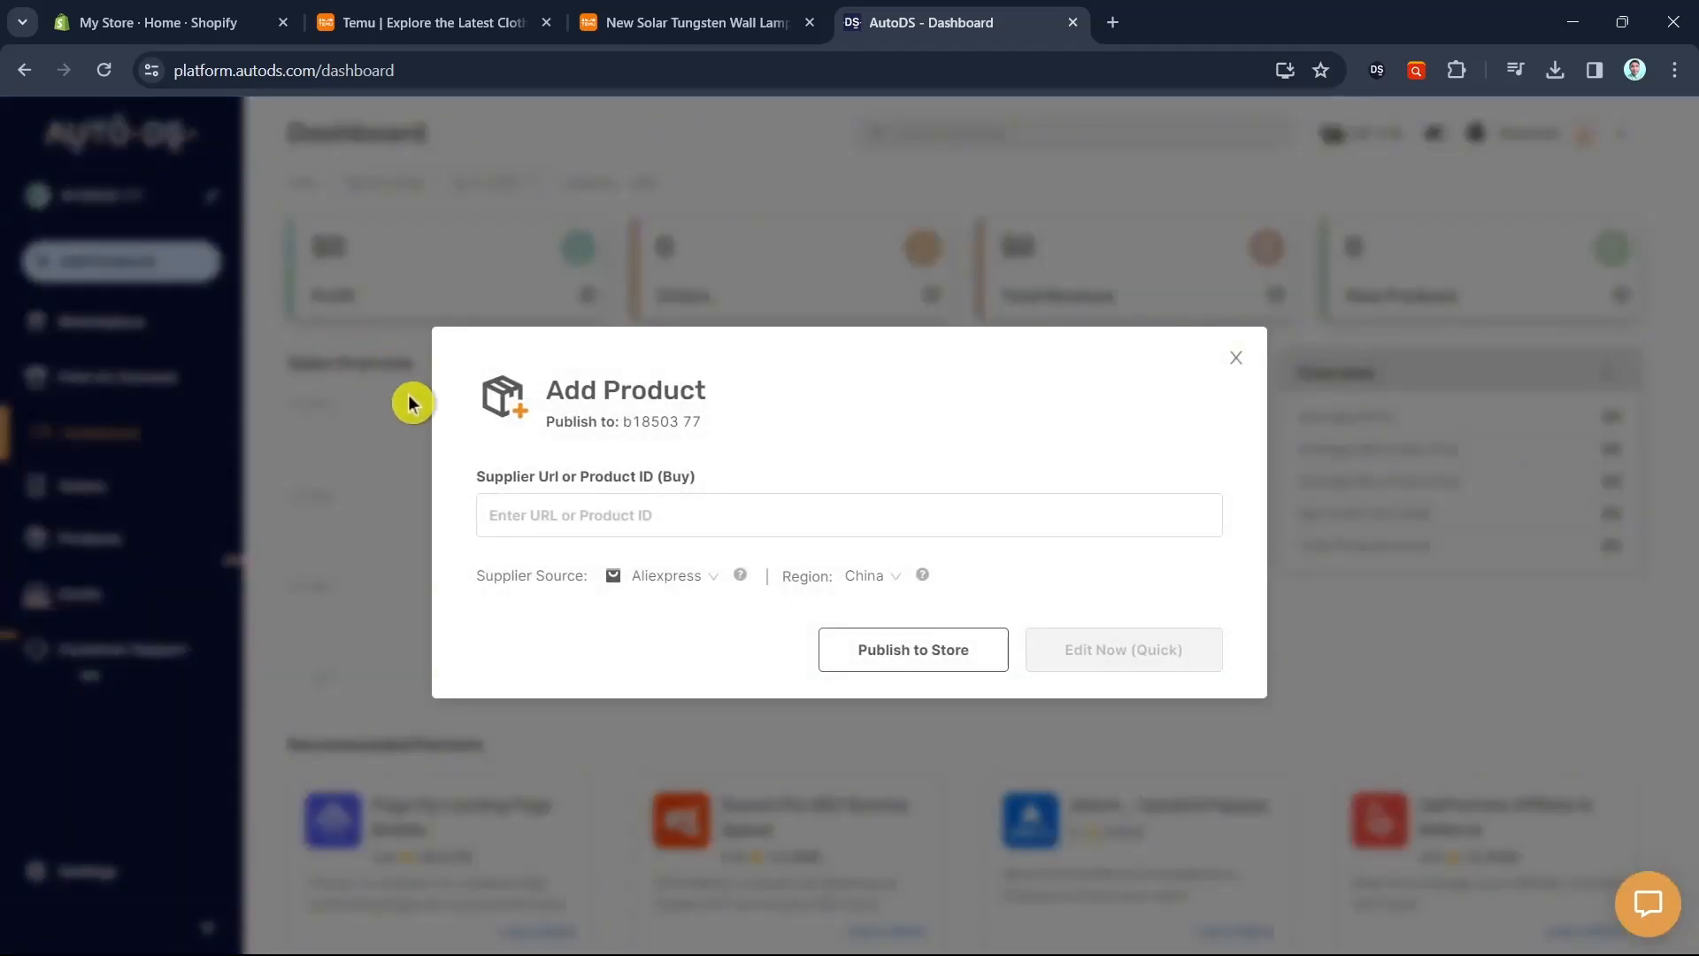
pyautogui.rightClick(550, 515)
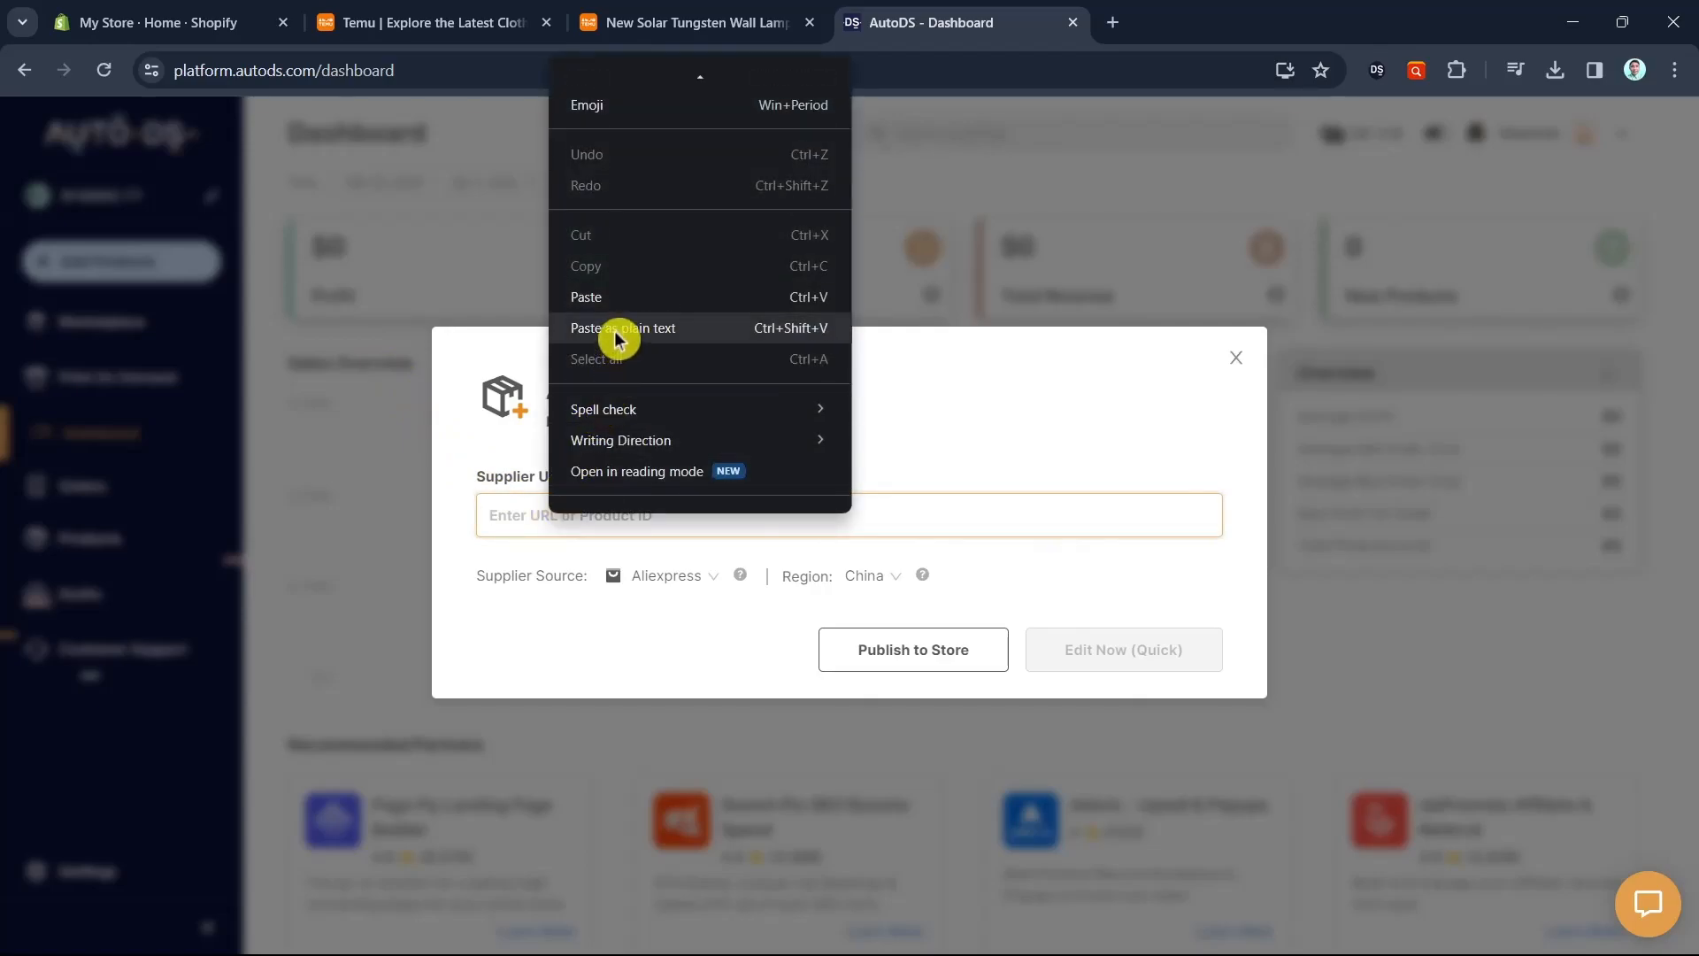
pyautogui.click(617, 340)
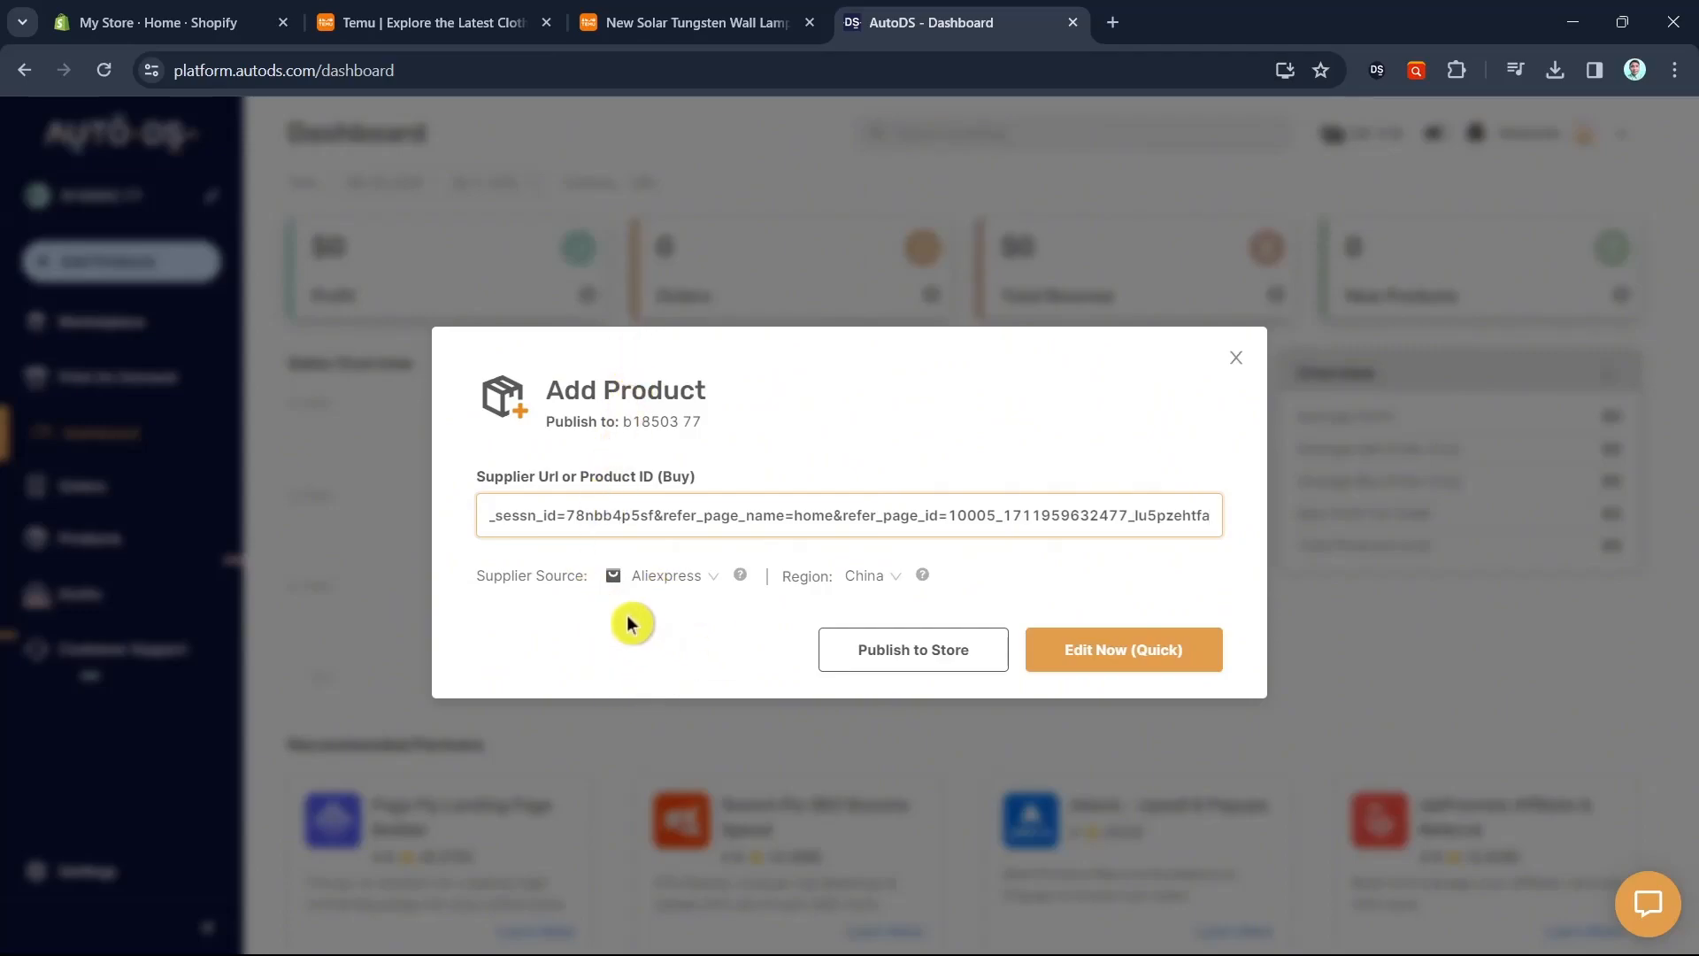
# - Look through the available supplier sources for the new product and choose Aliexpress
pyautogui.click(651, 589)
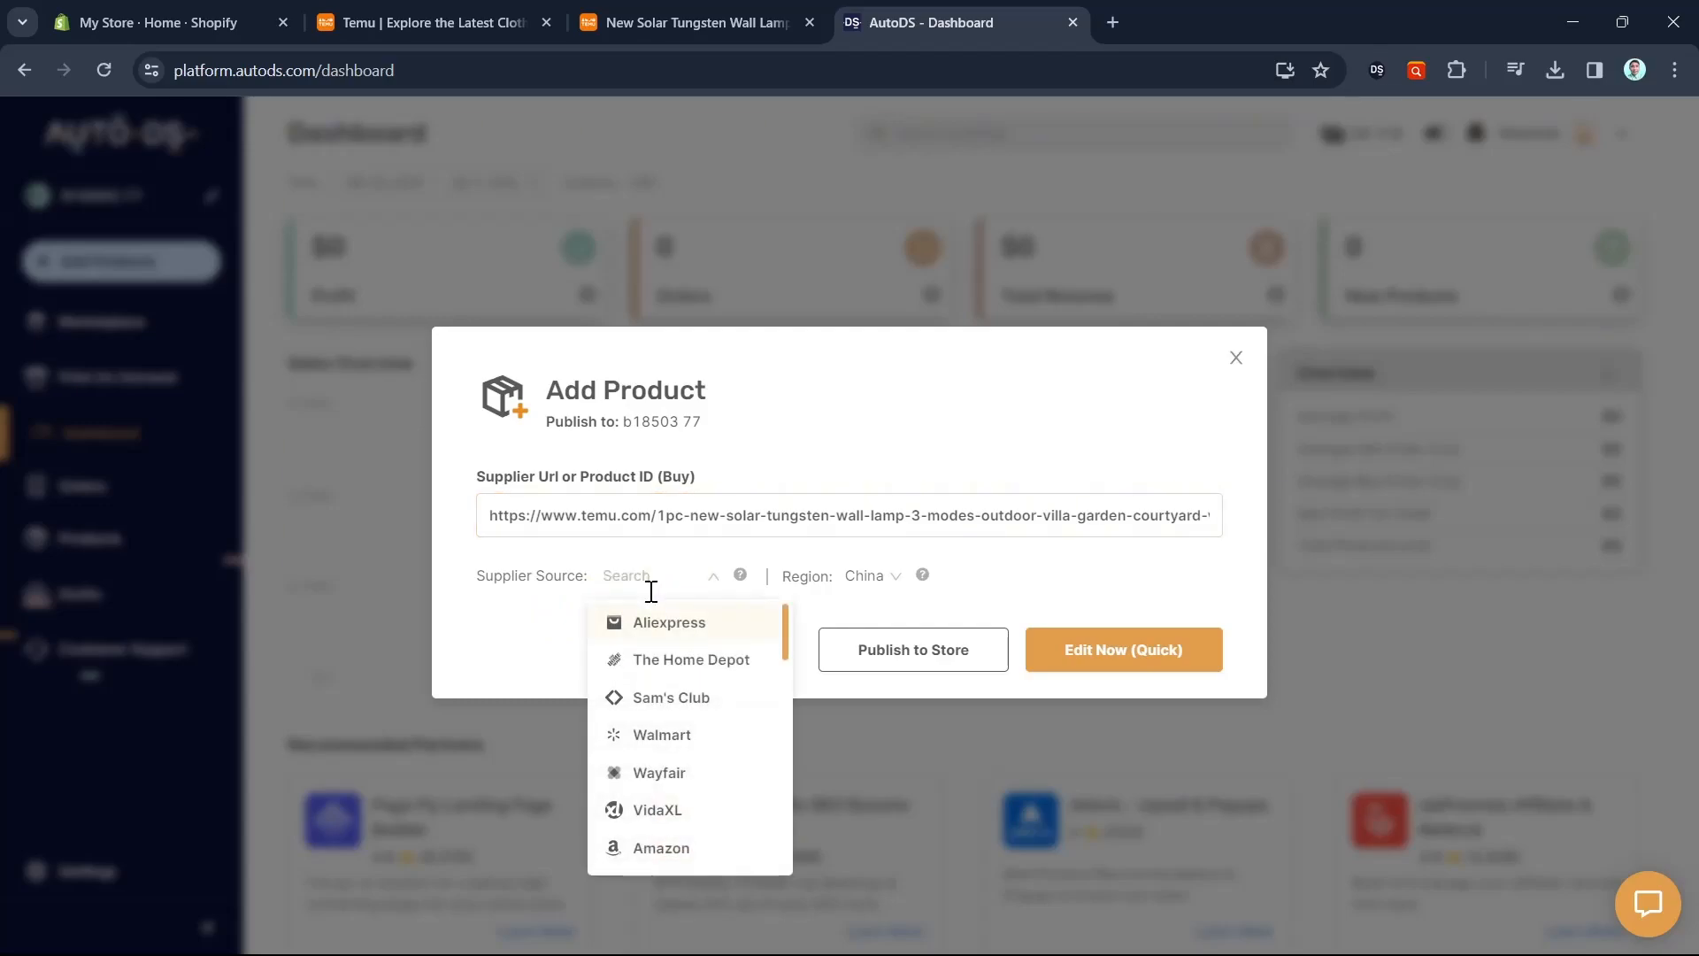
pyautogui.scroll(-5, 759, 703)
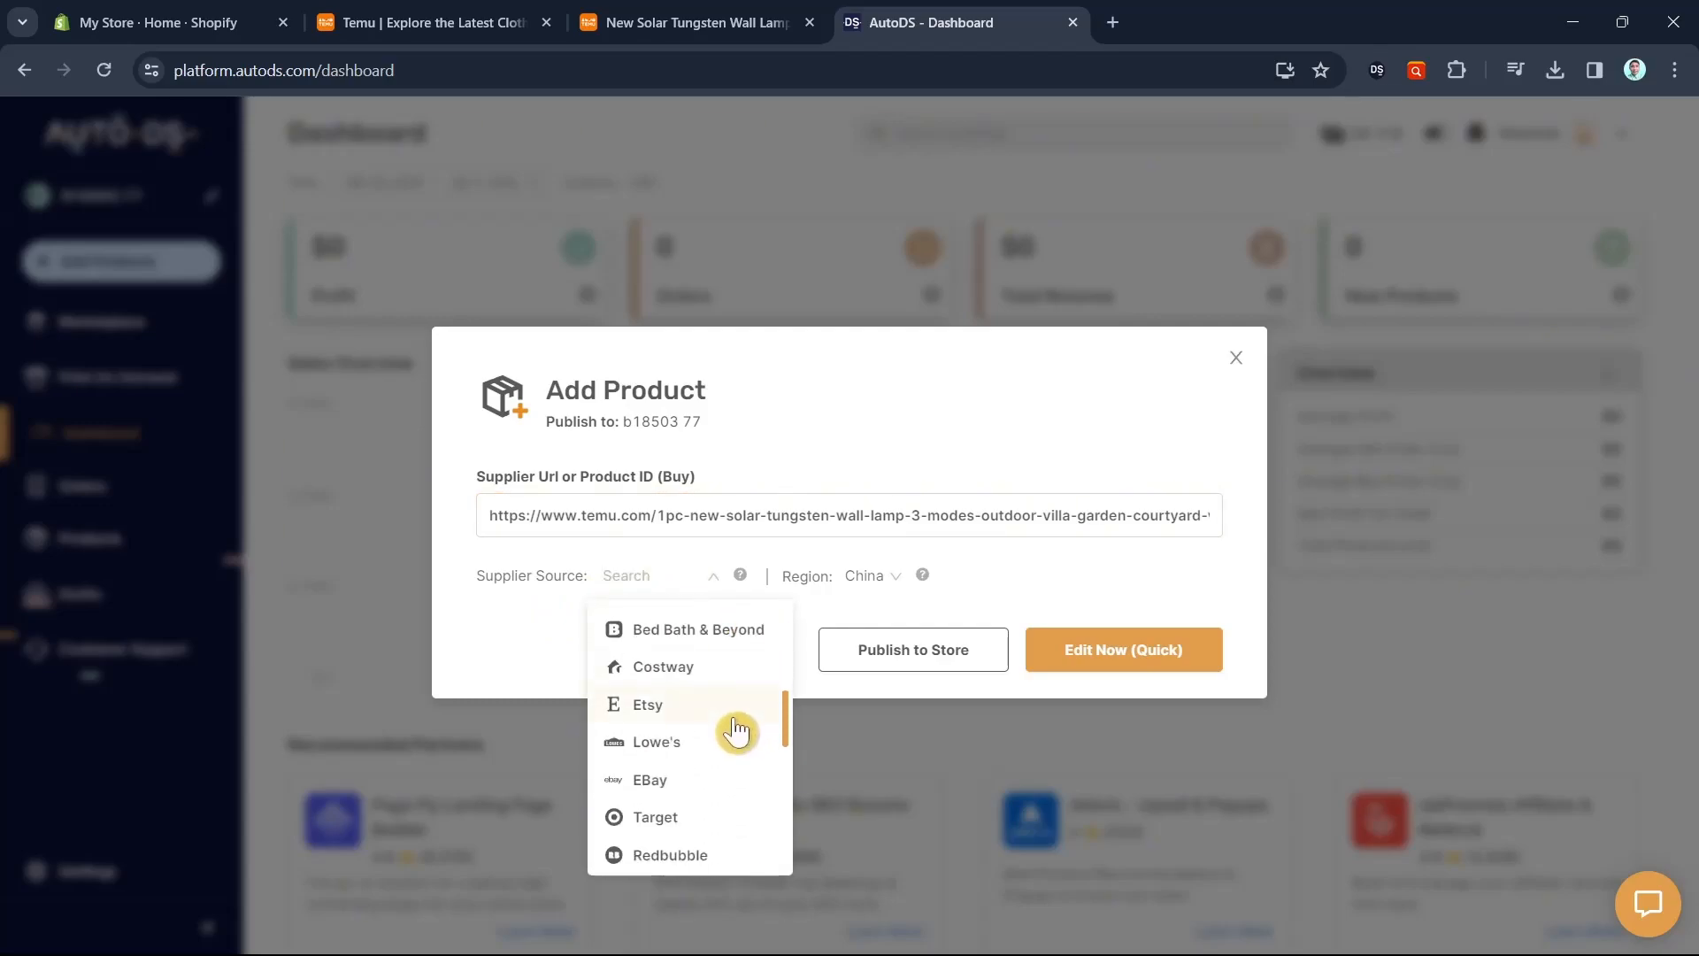
pyautogui.scroll(-5, 724, 778)
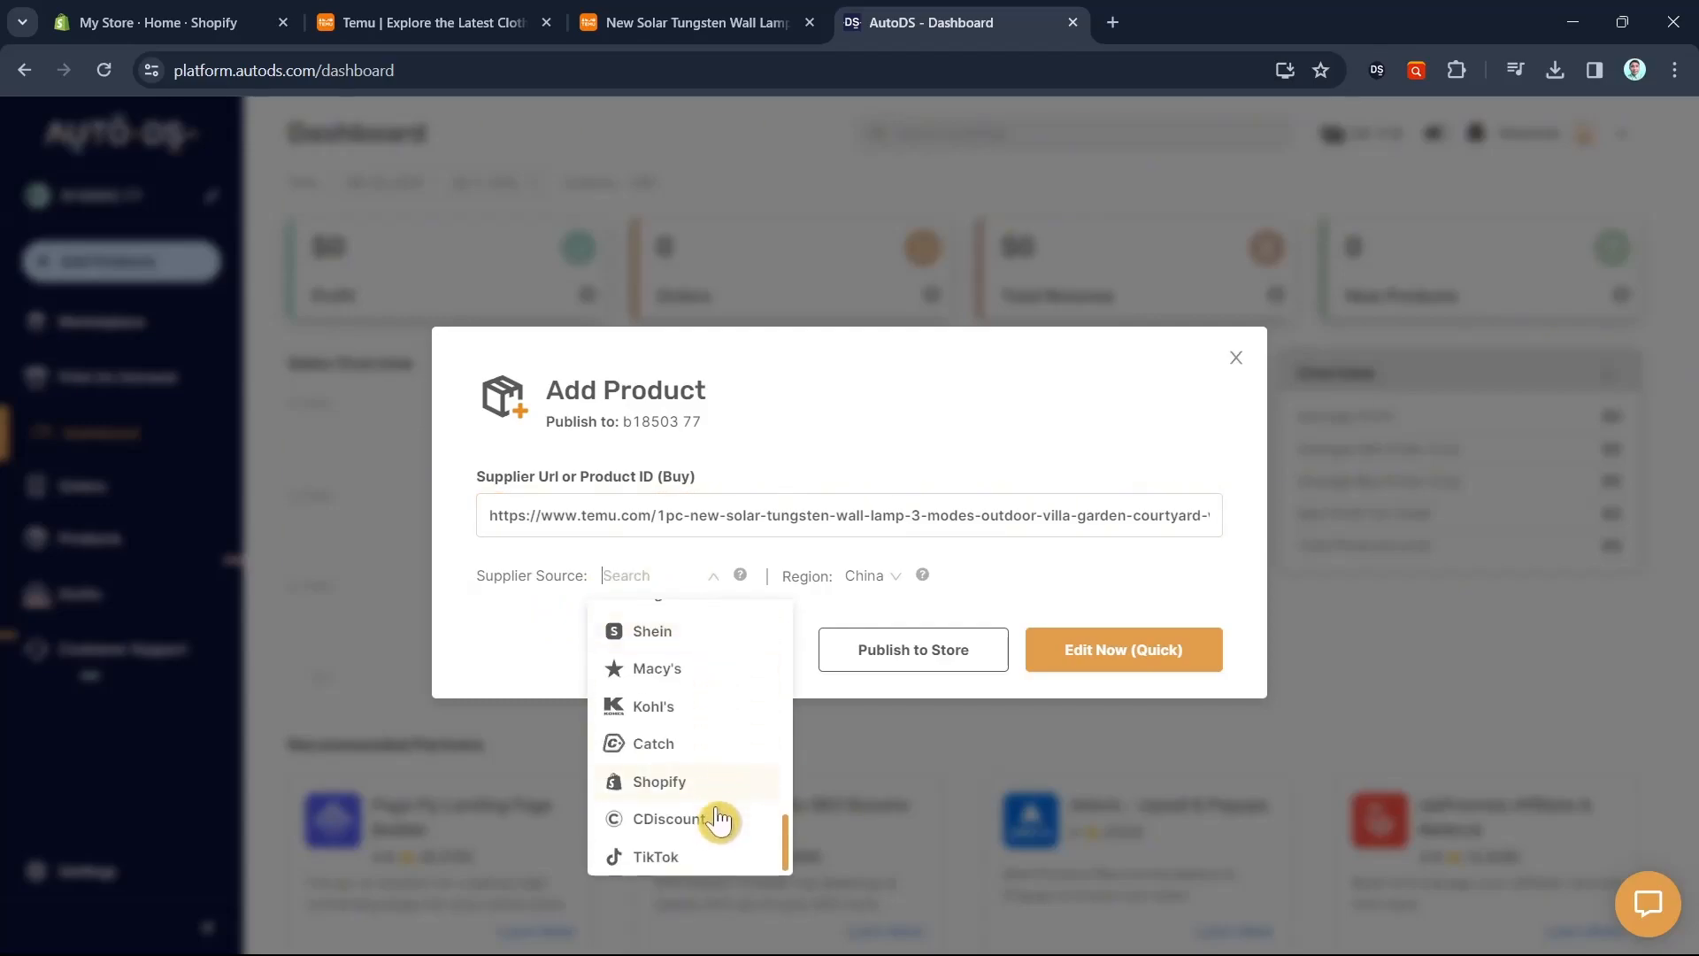
pyautogui.scroll(10, 714, 853)
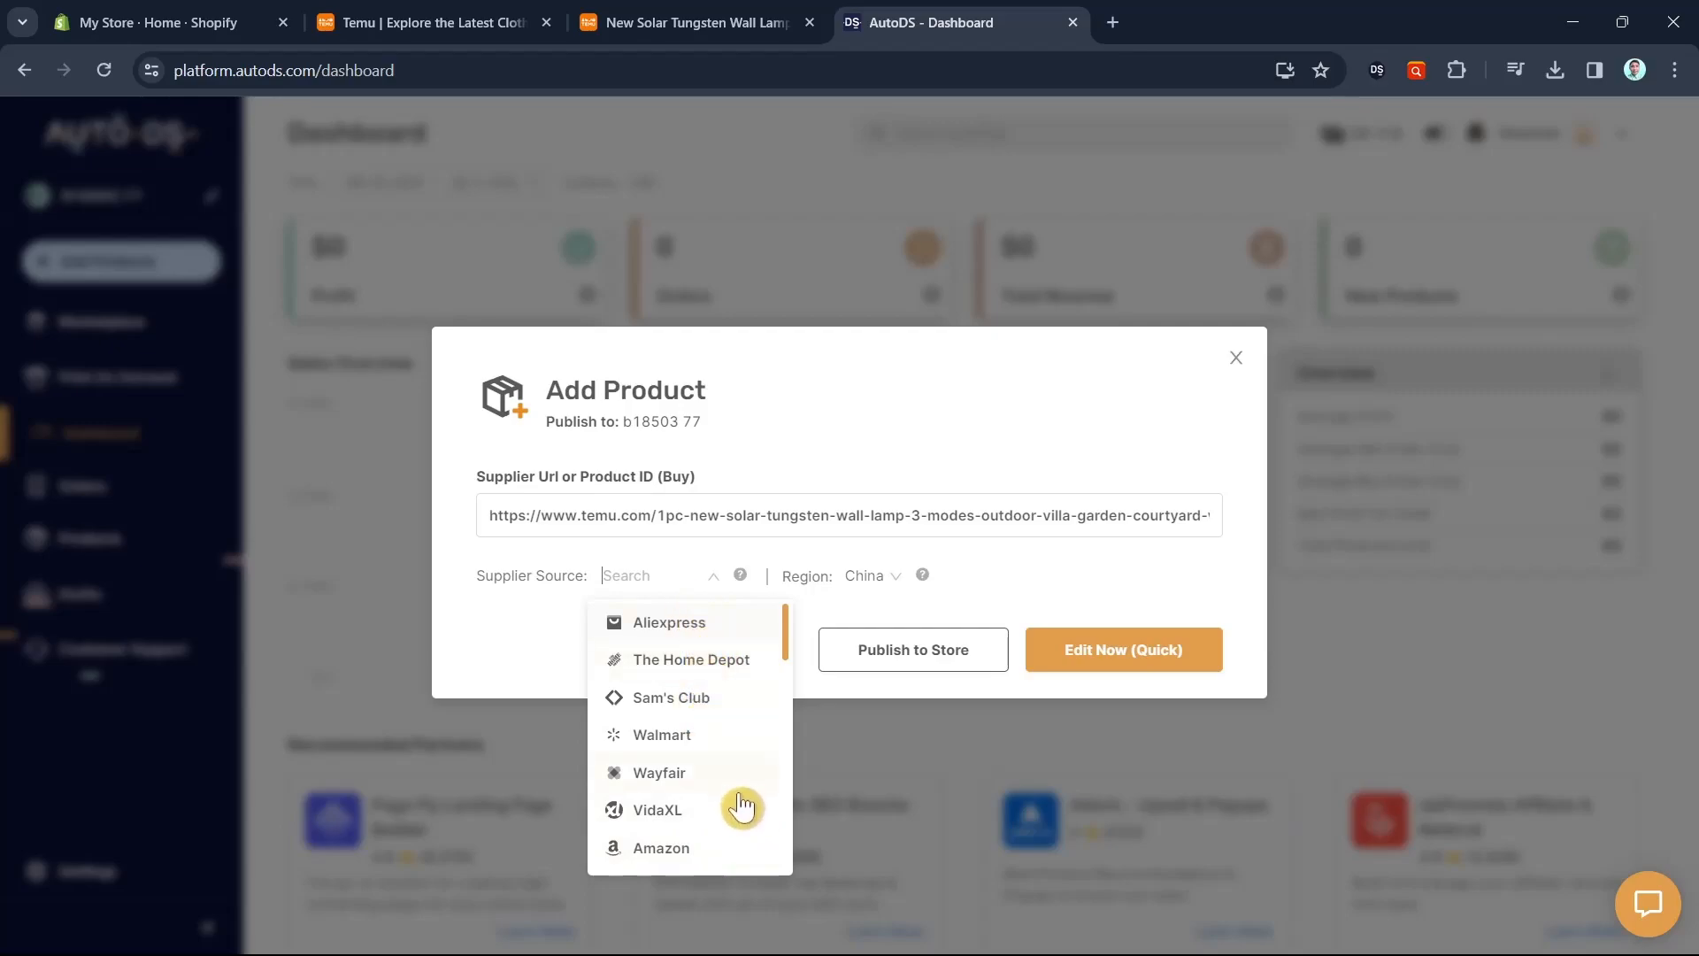
pyautogui.scroll(-8, 736, 807)
pyautogui.scroll(8, 735, 830)
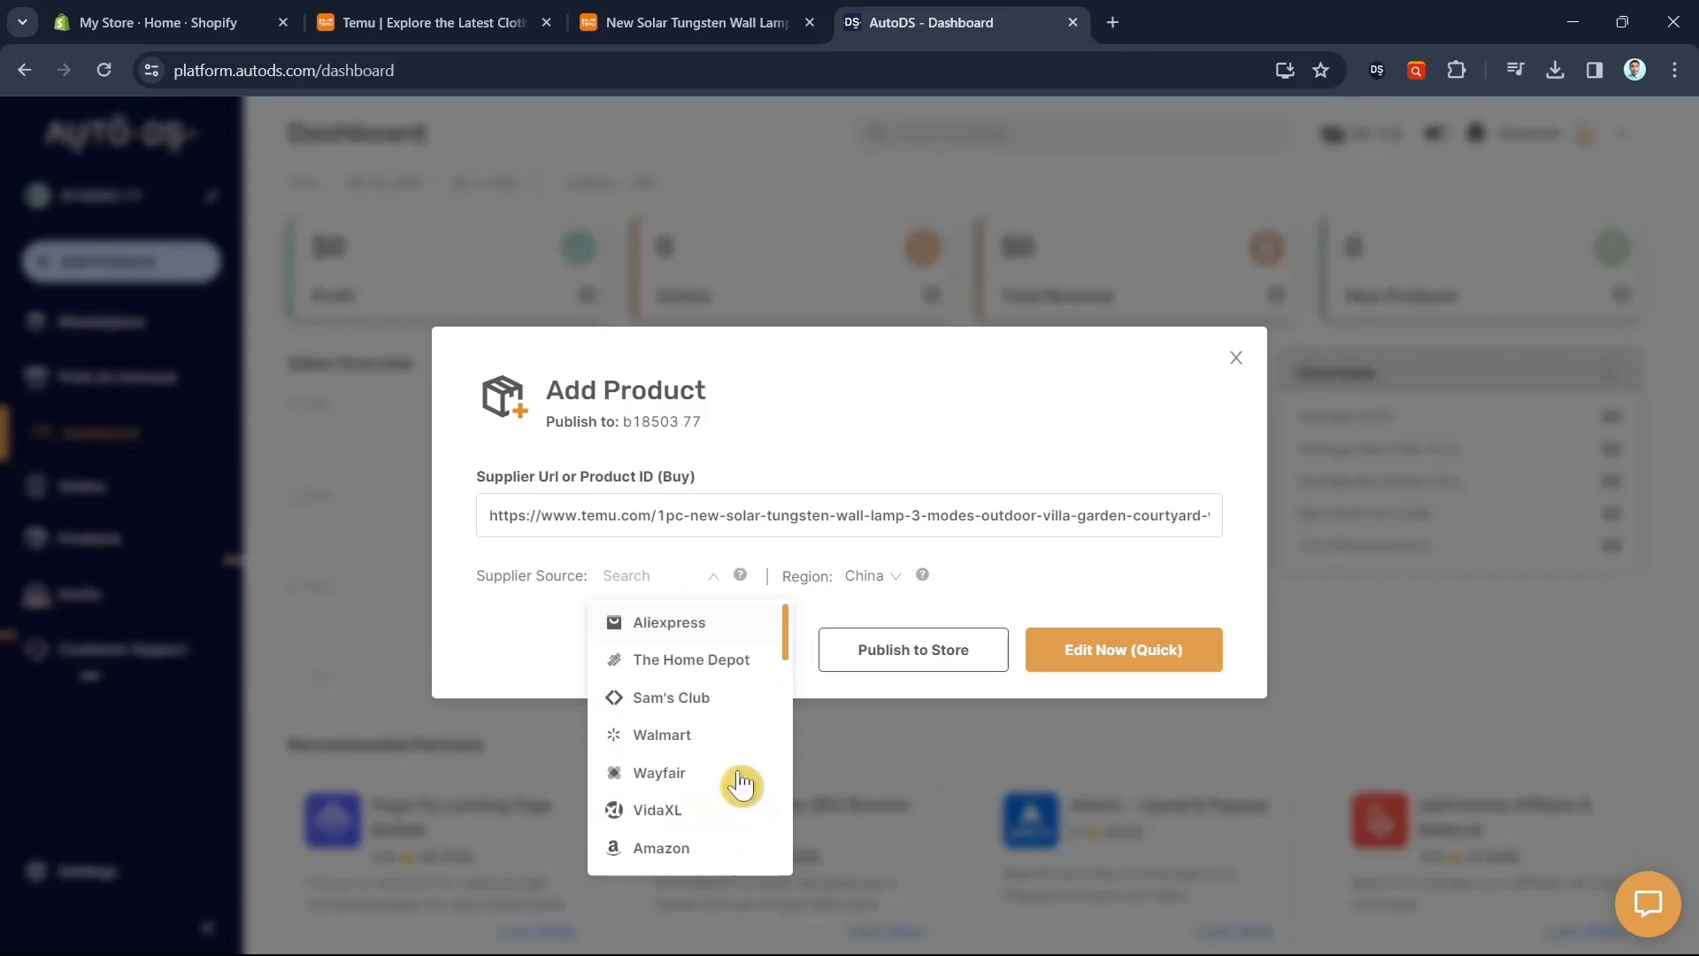
pyautogui.scroll(-4, 726, 800)
pyautogui.scroll(4, 724, 804)
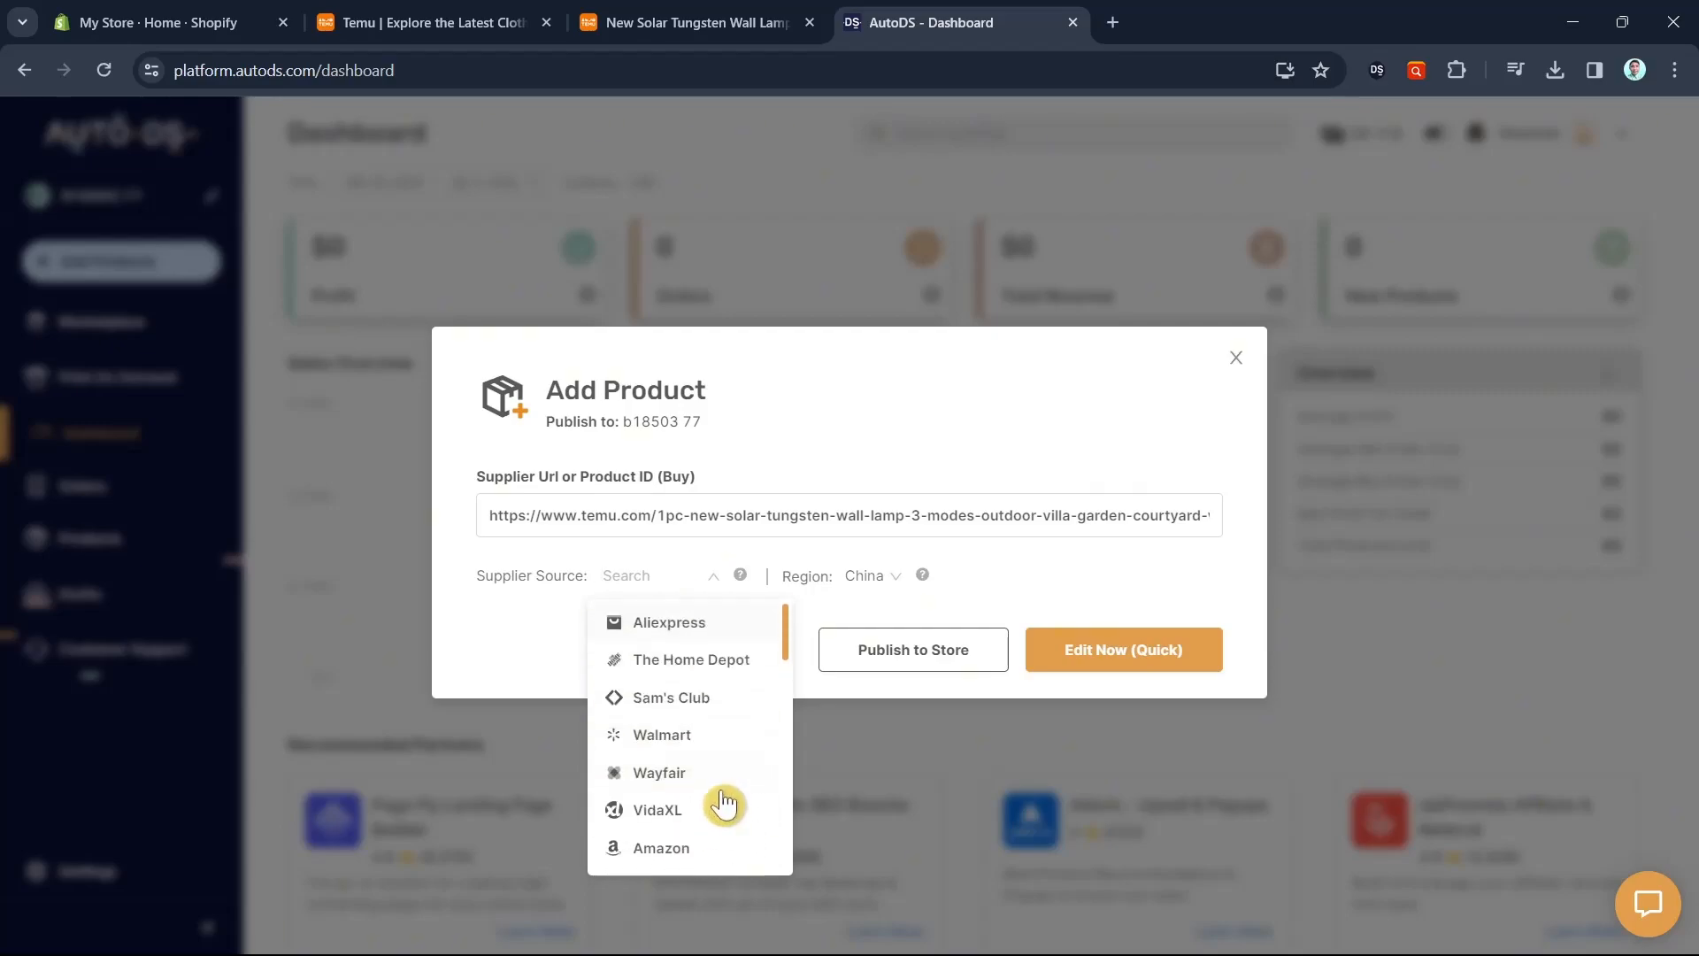
pyautogui.click(681, 636)
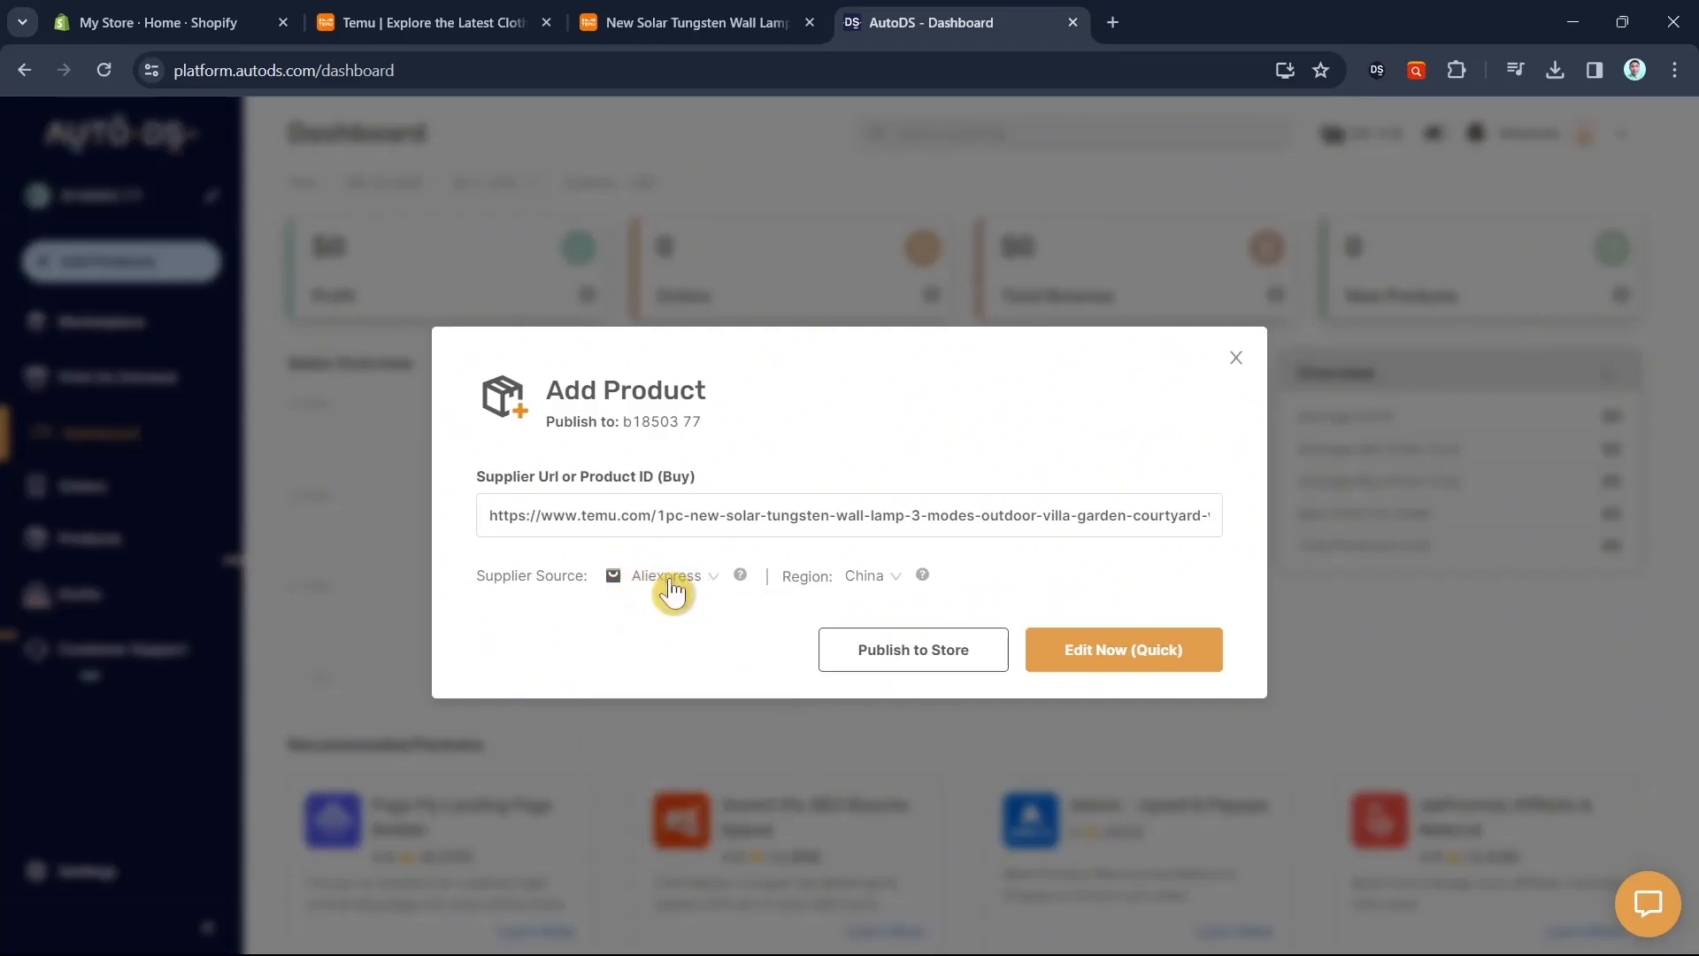
# - Open the Chrome Web Store home page in a new browser tab
pyautogui.click(584, 18)
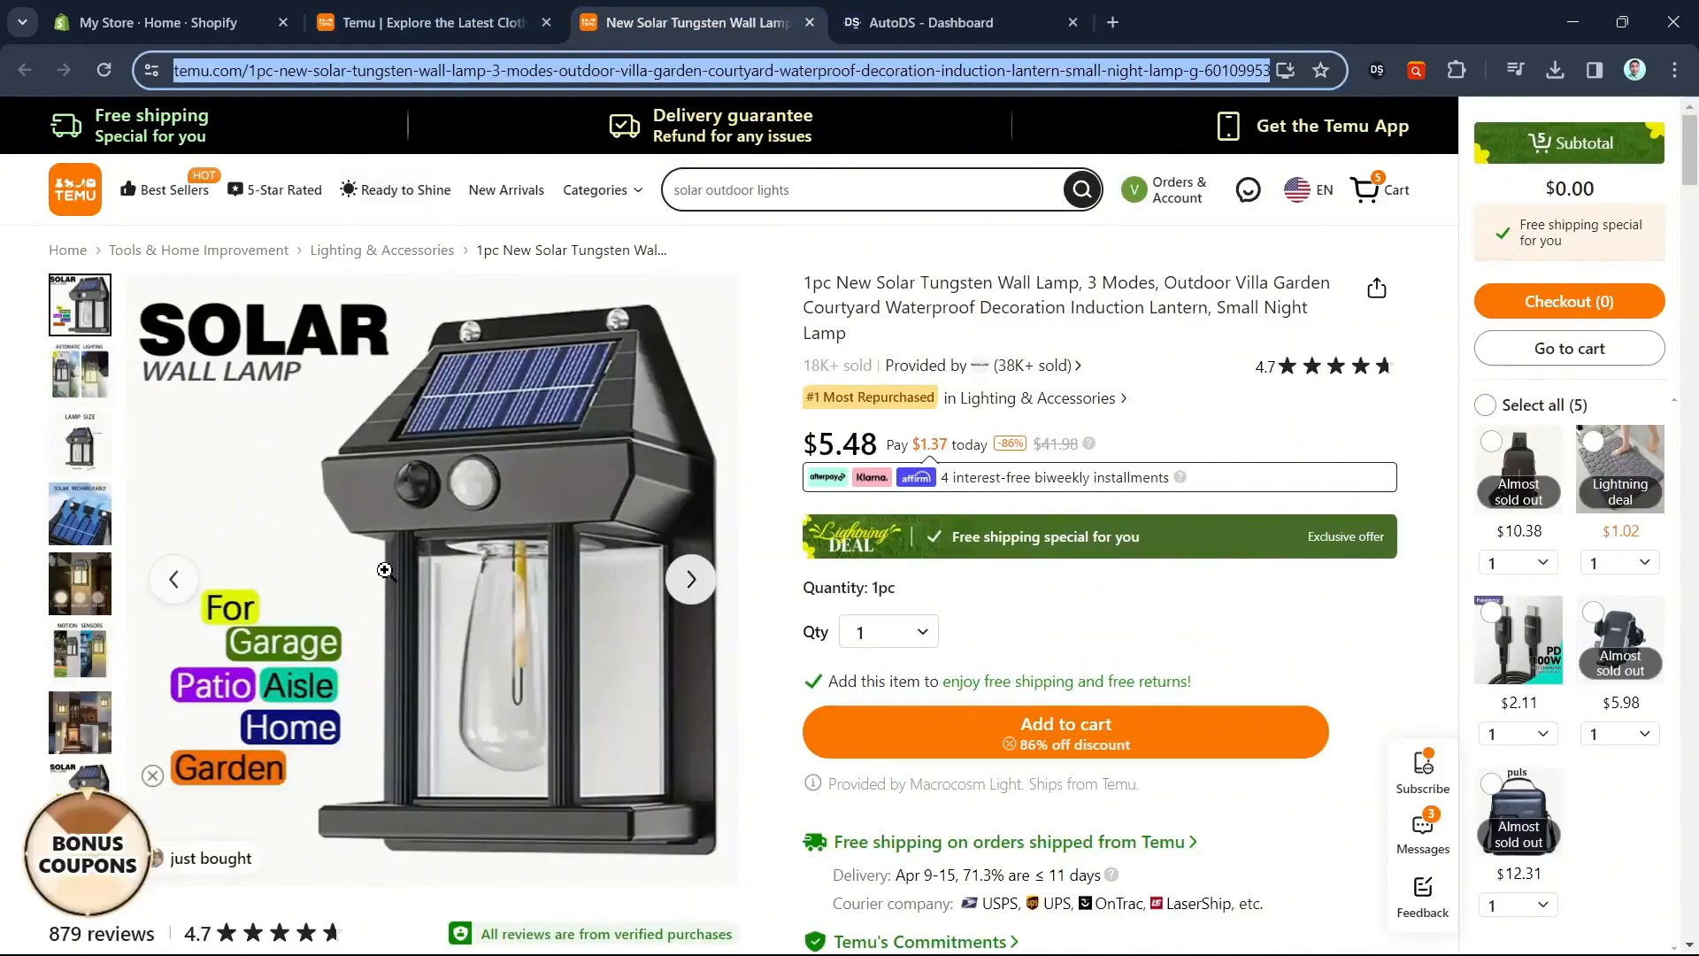
pyautogui.click(911, 21)
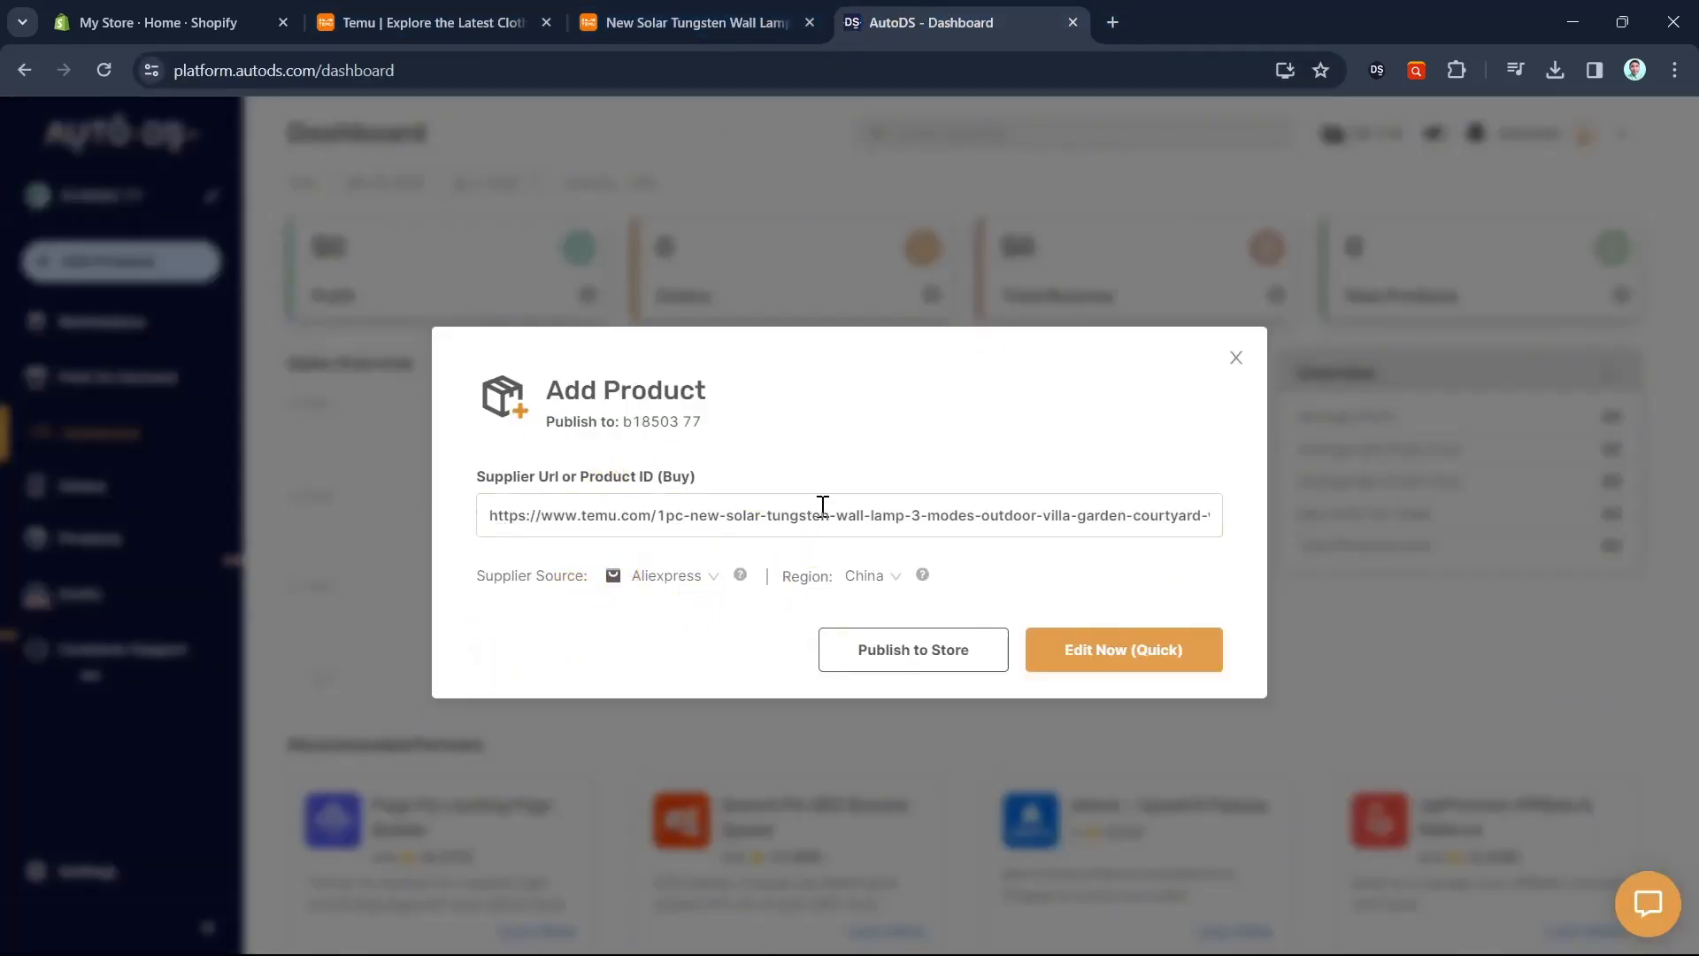
pyautogui.click(1112, 23)
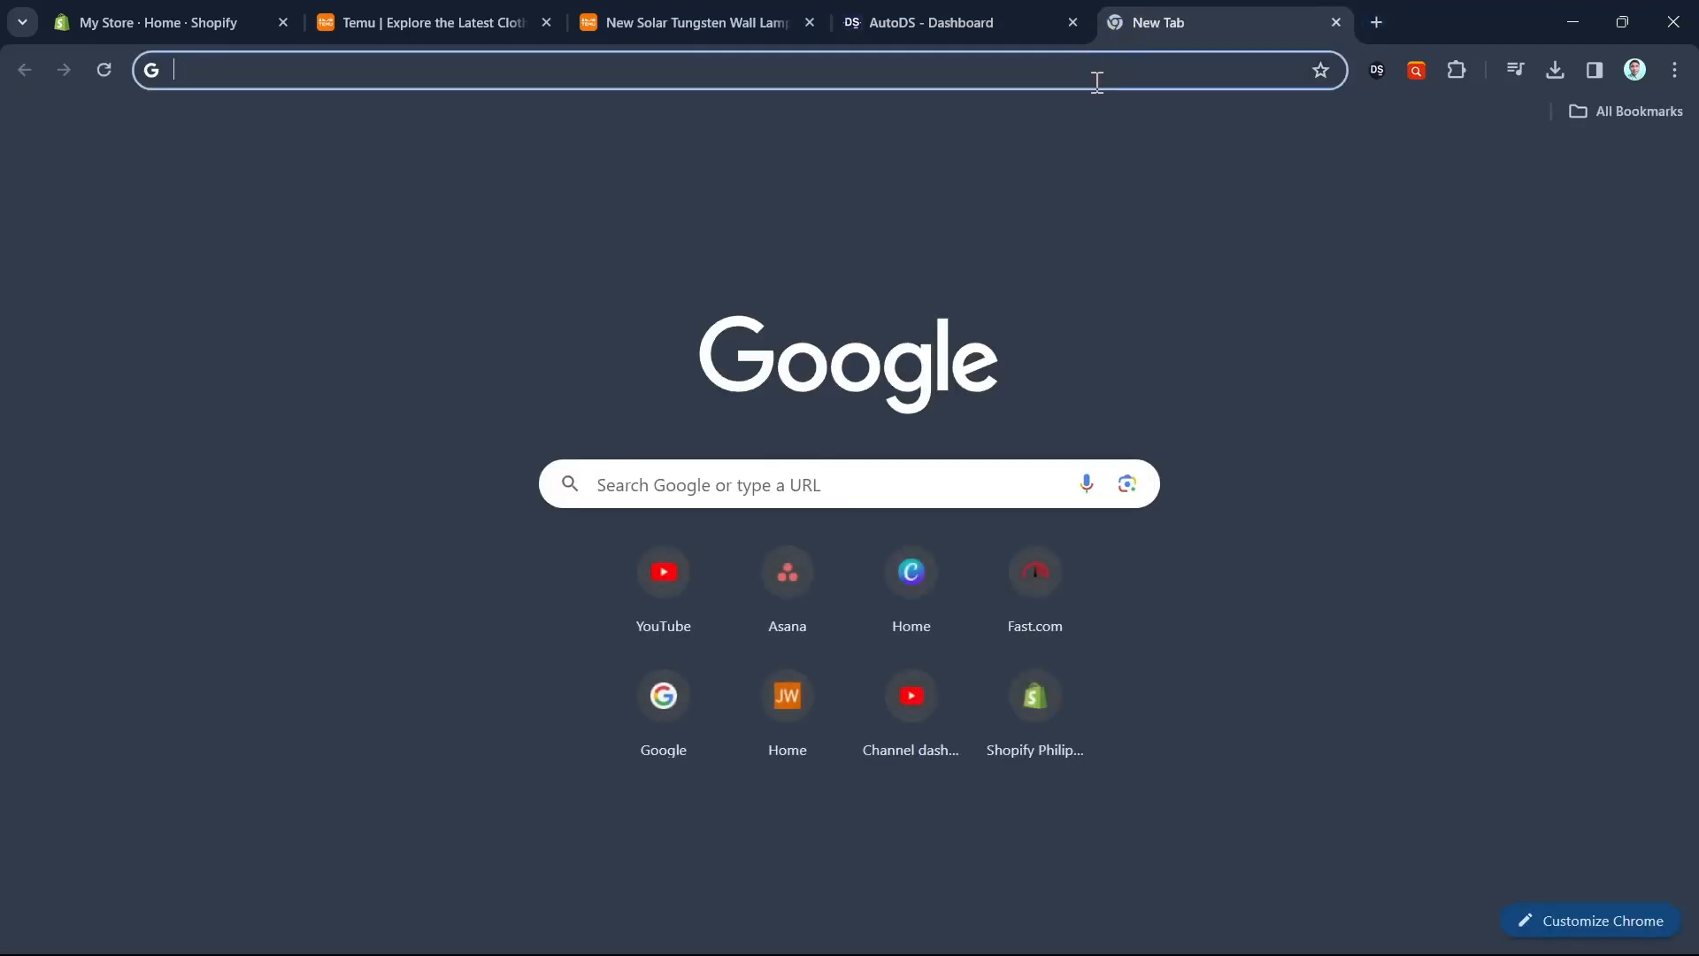
pyautogui.write('crome')
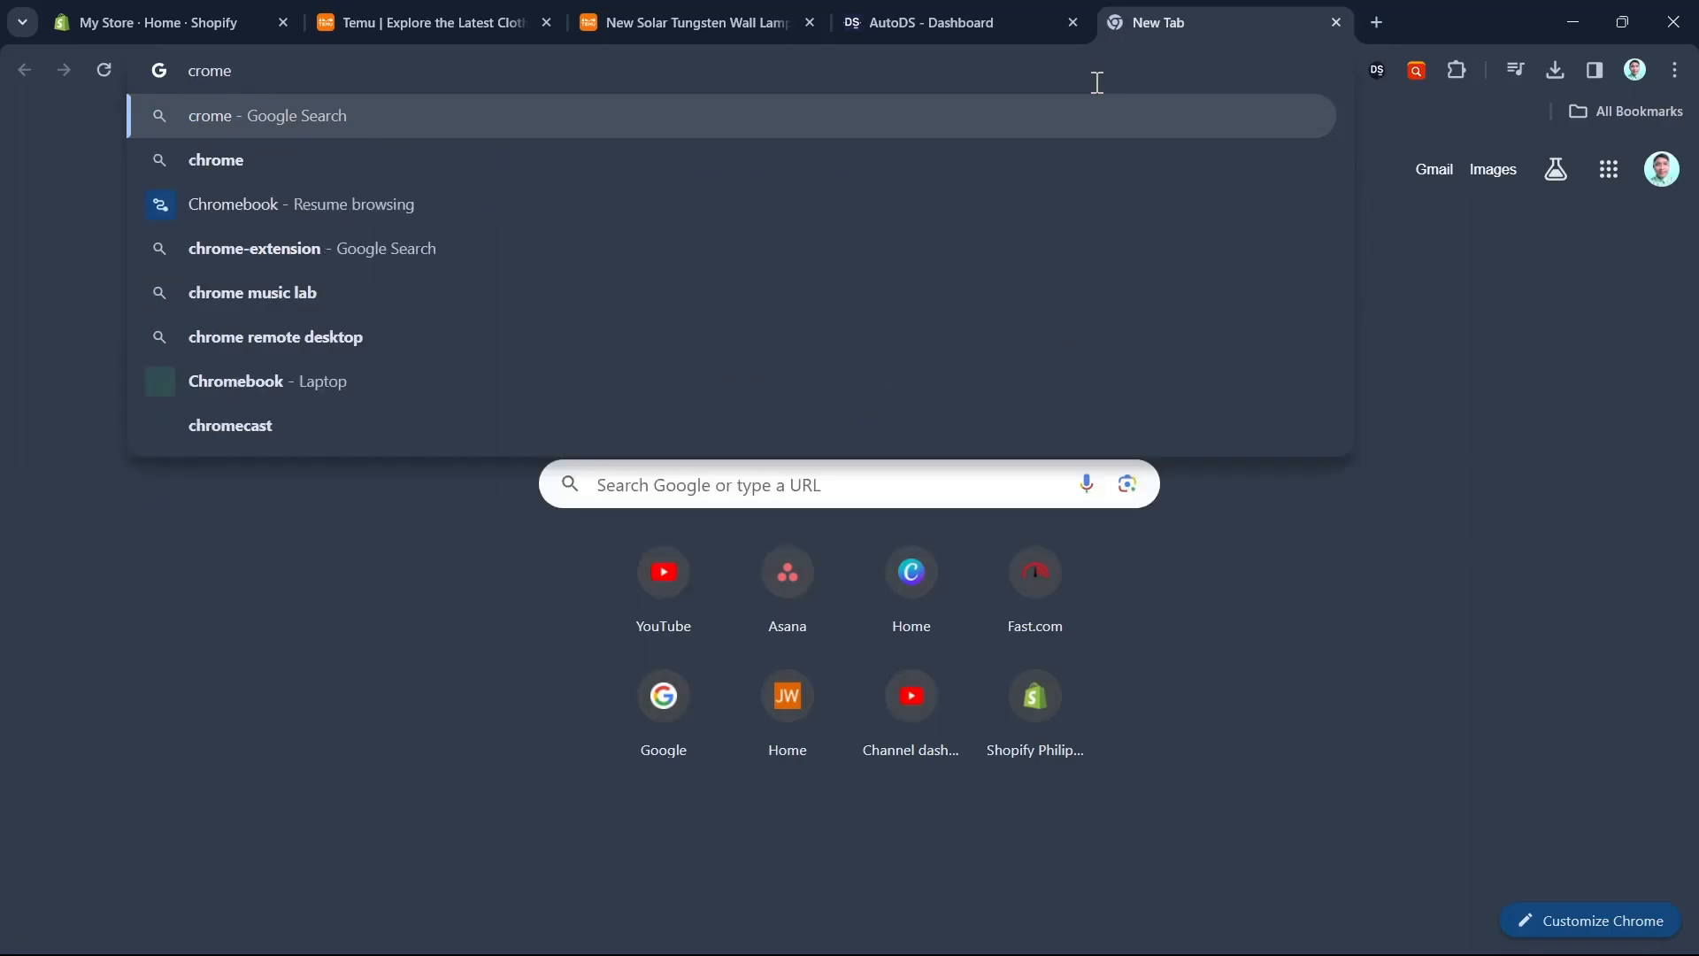
pyautogui.press('BackSpace')
pyautogui.press('BackSpace')
pyautogui.press('BackSpace')
pyautogui.write('hrome')
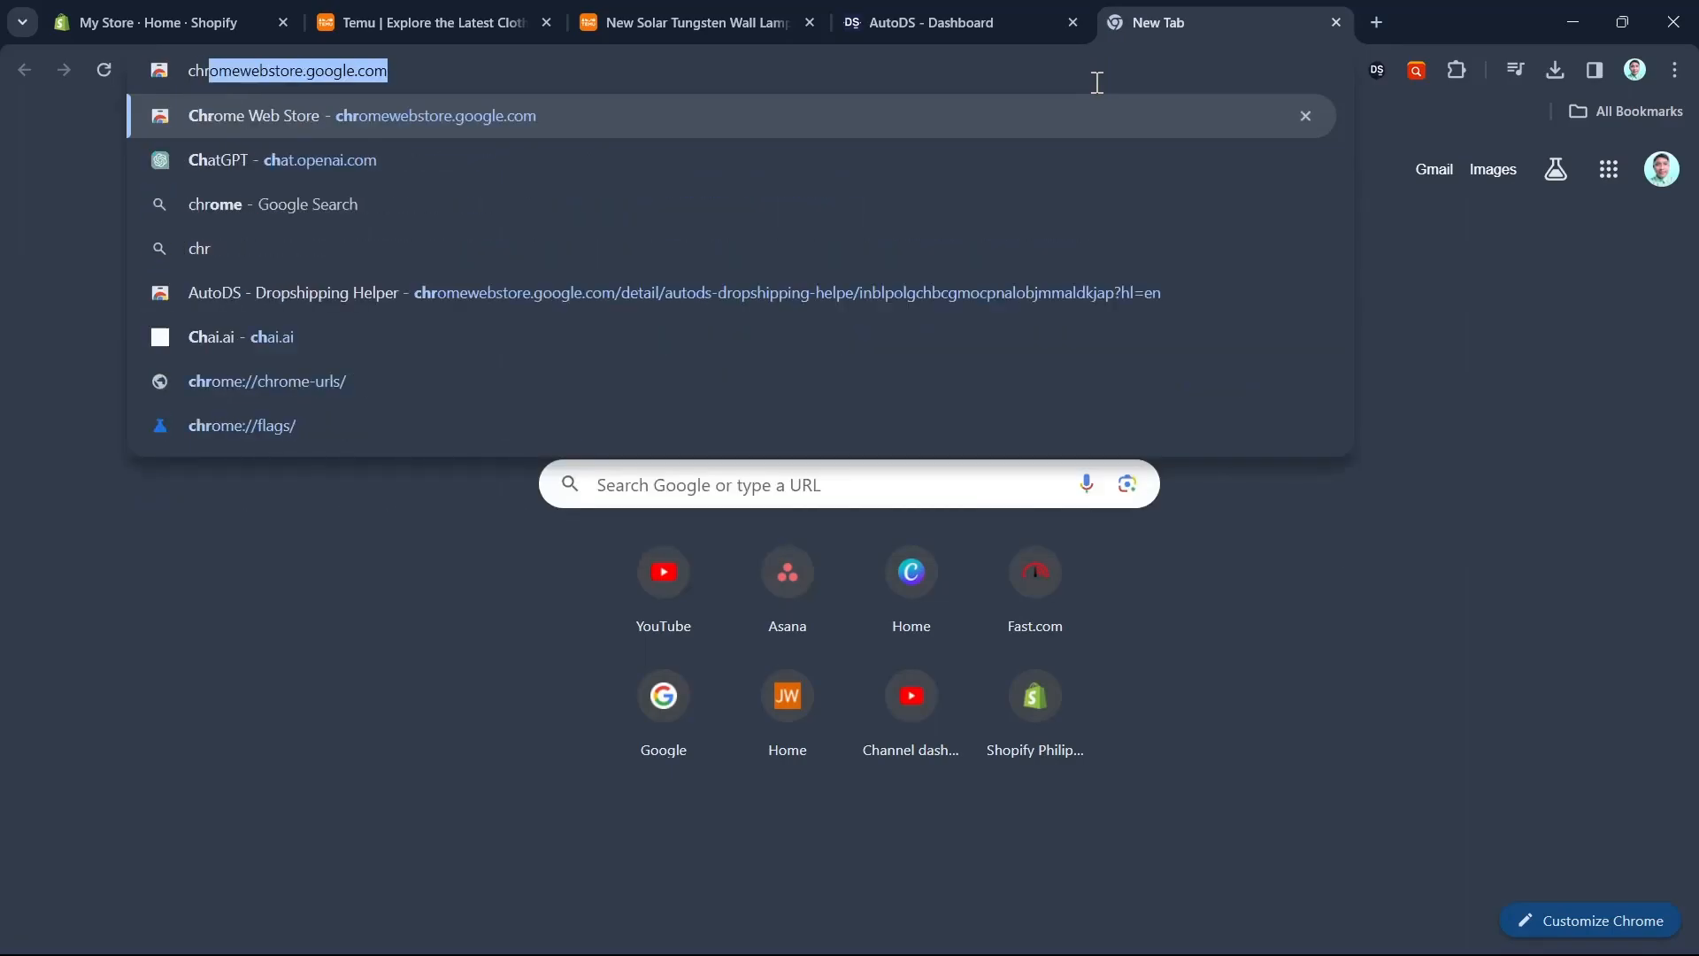
pyautogui.click(1046, 124)
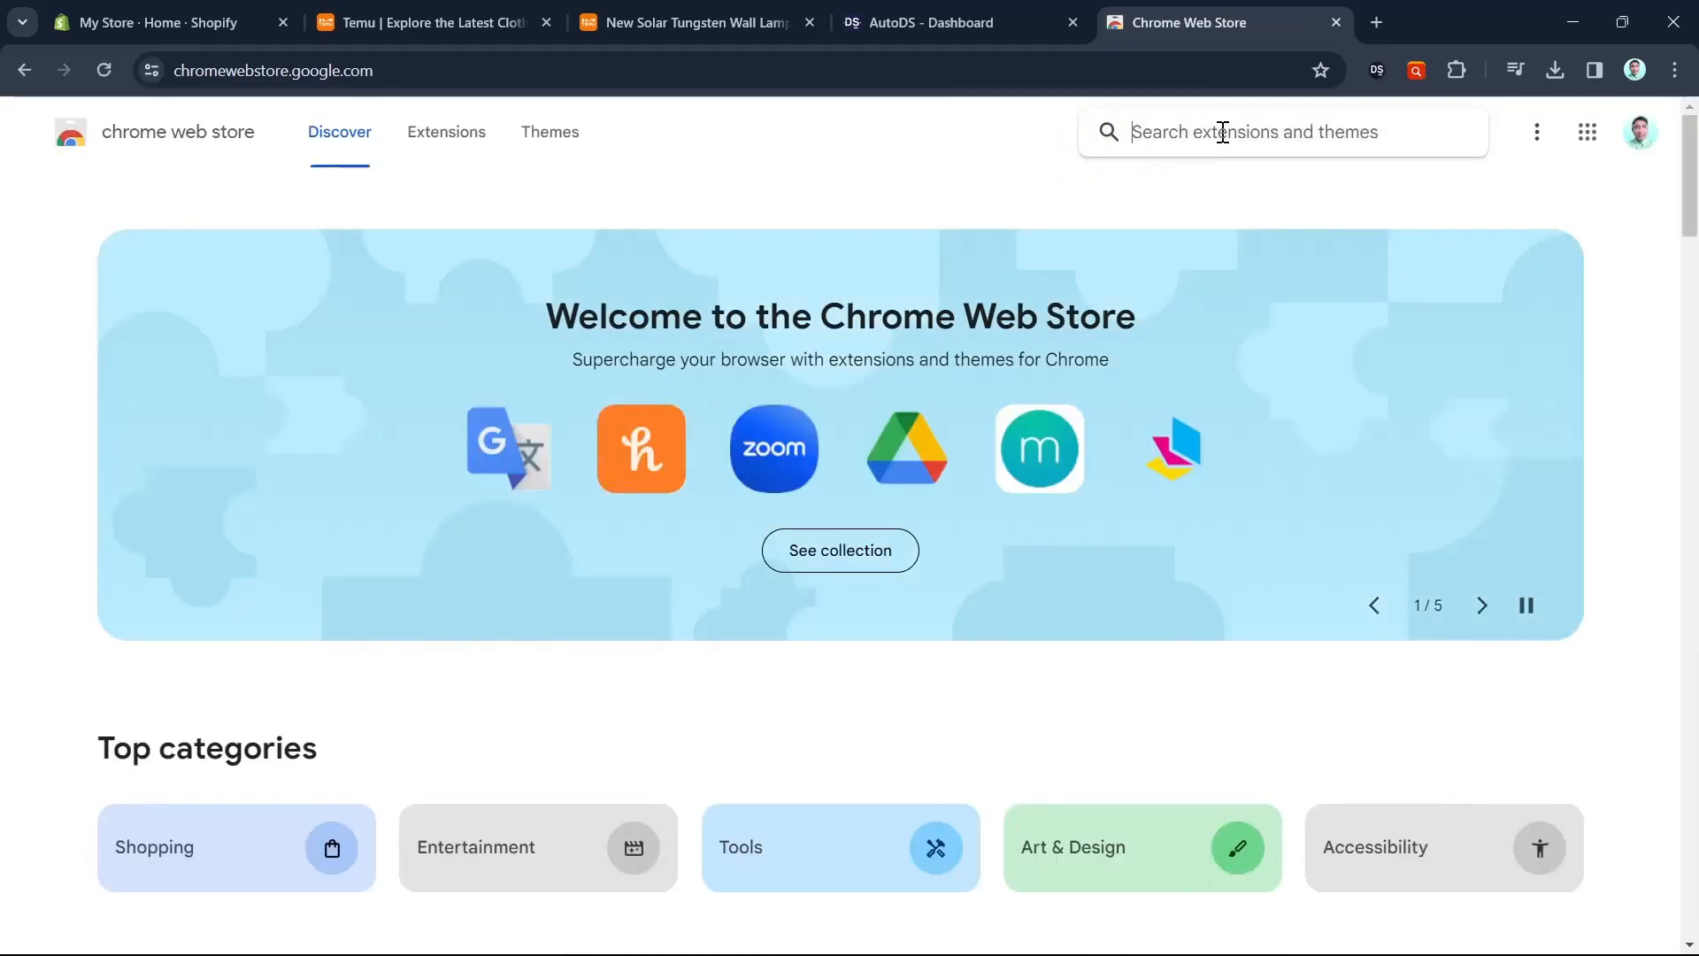
# - Search the Chrome Web Store for "search aliexpress", view the Aliexpress - Search by image extension, and close the store page
pyautogui.write('search ali')
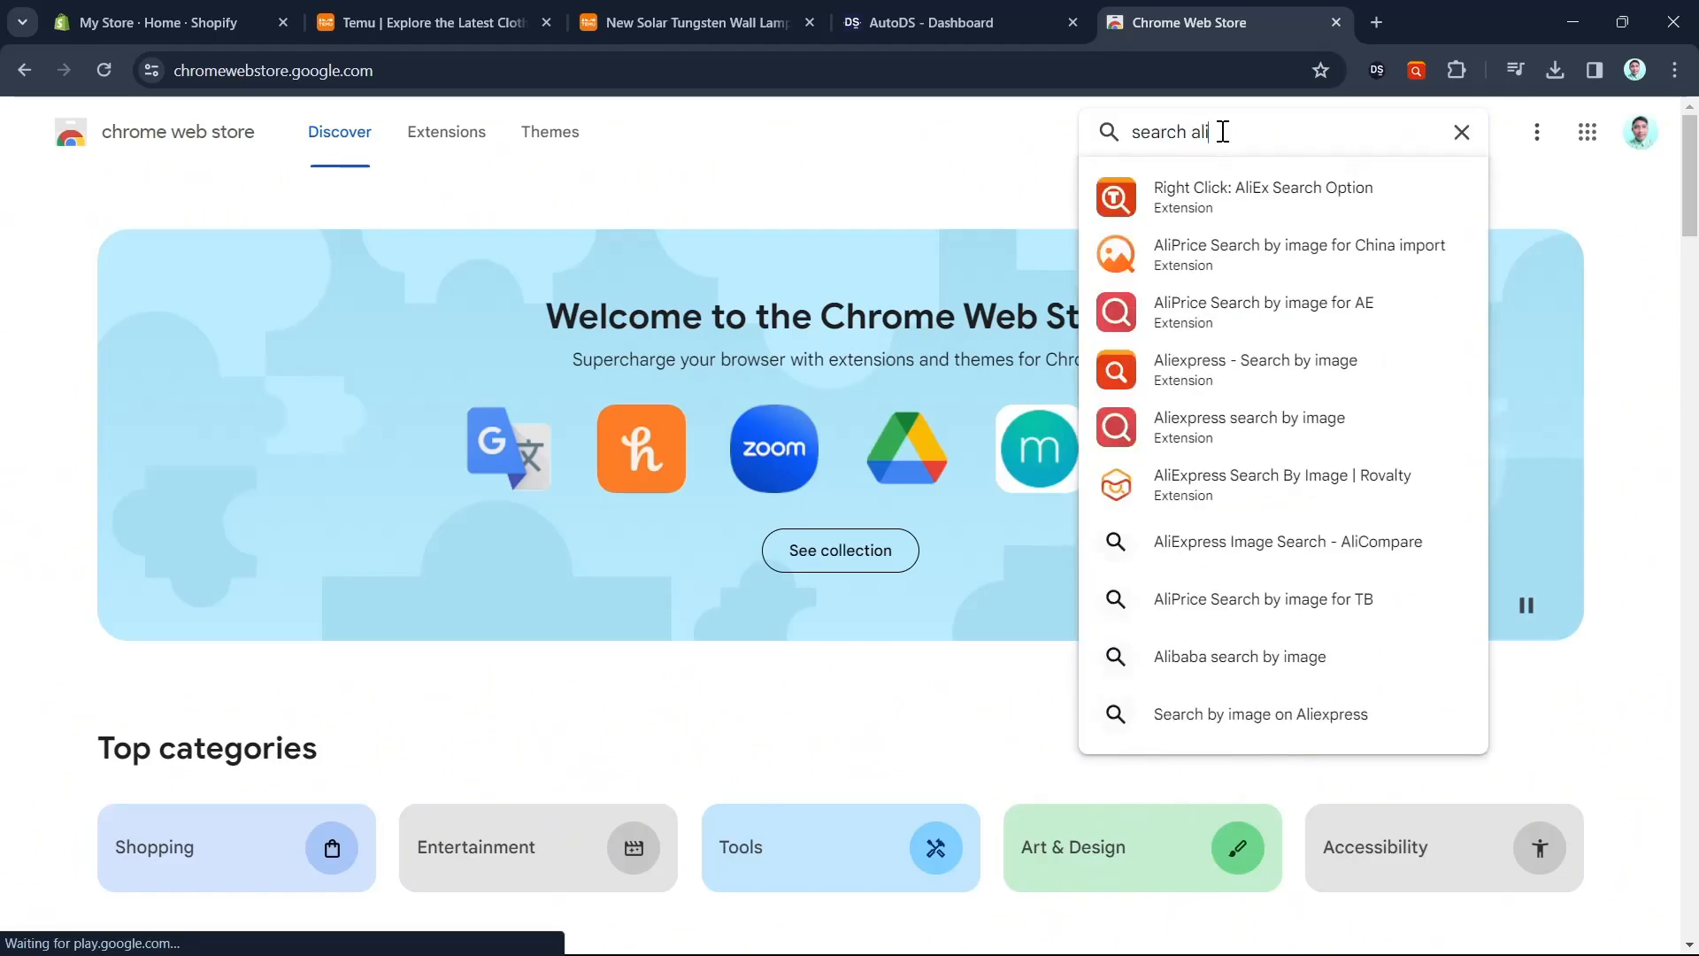
pyautogui.write('express')
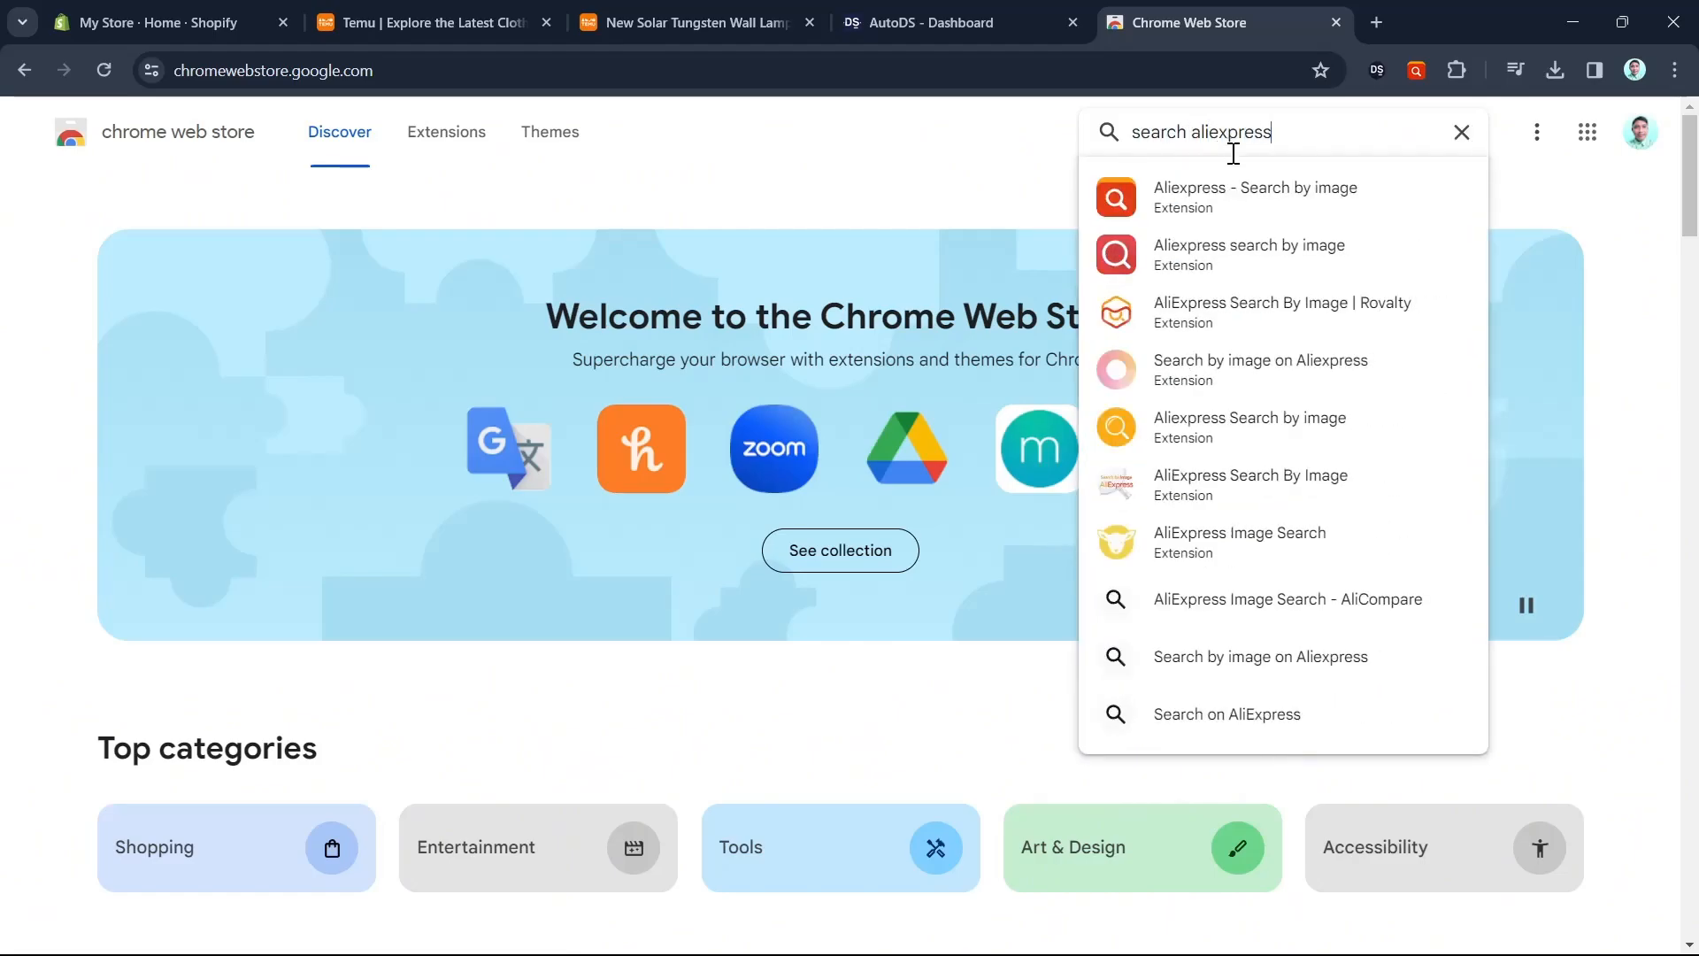
pyautogui.click(1248, 199)
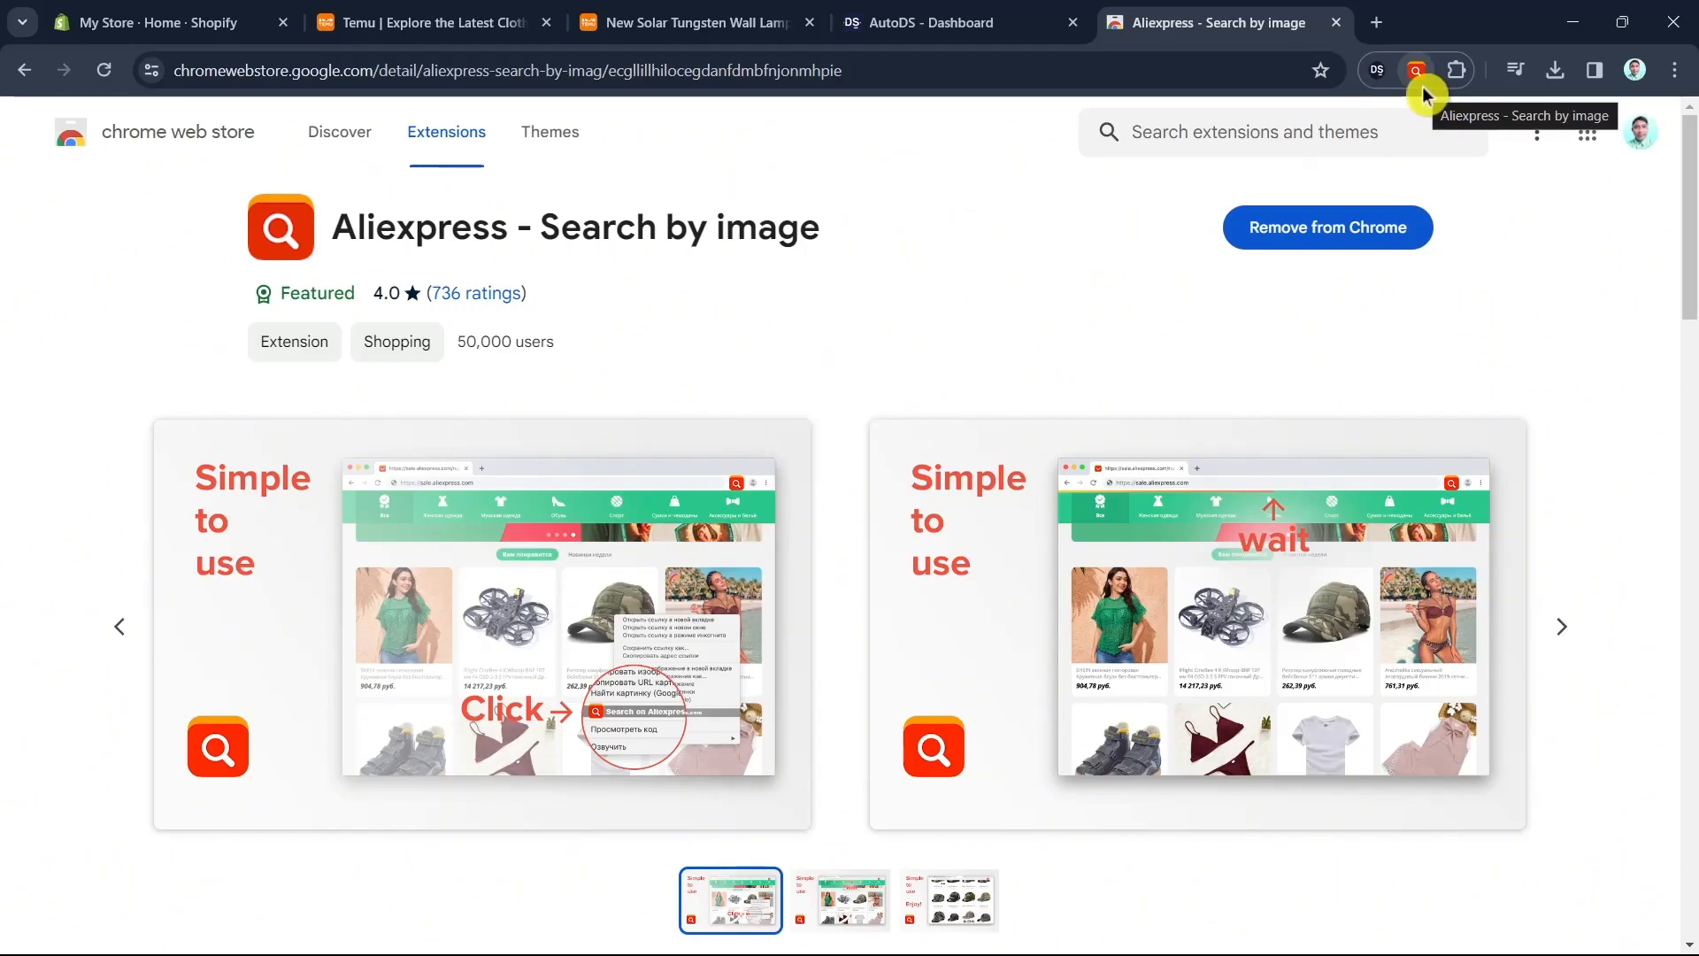
pyautogui.click(1455, 70)
pyautogui.click(1452, 127)
pyautogui.click(1339, 27)
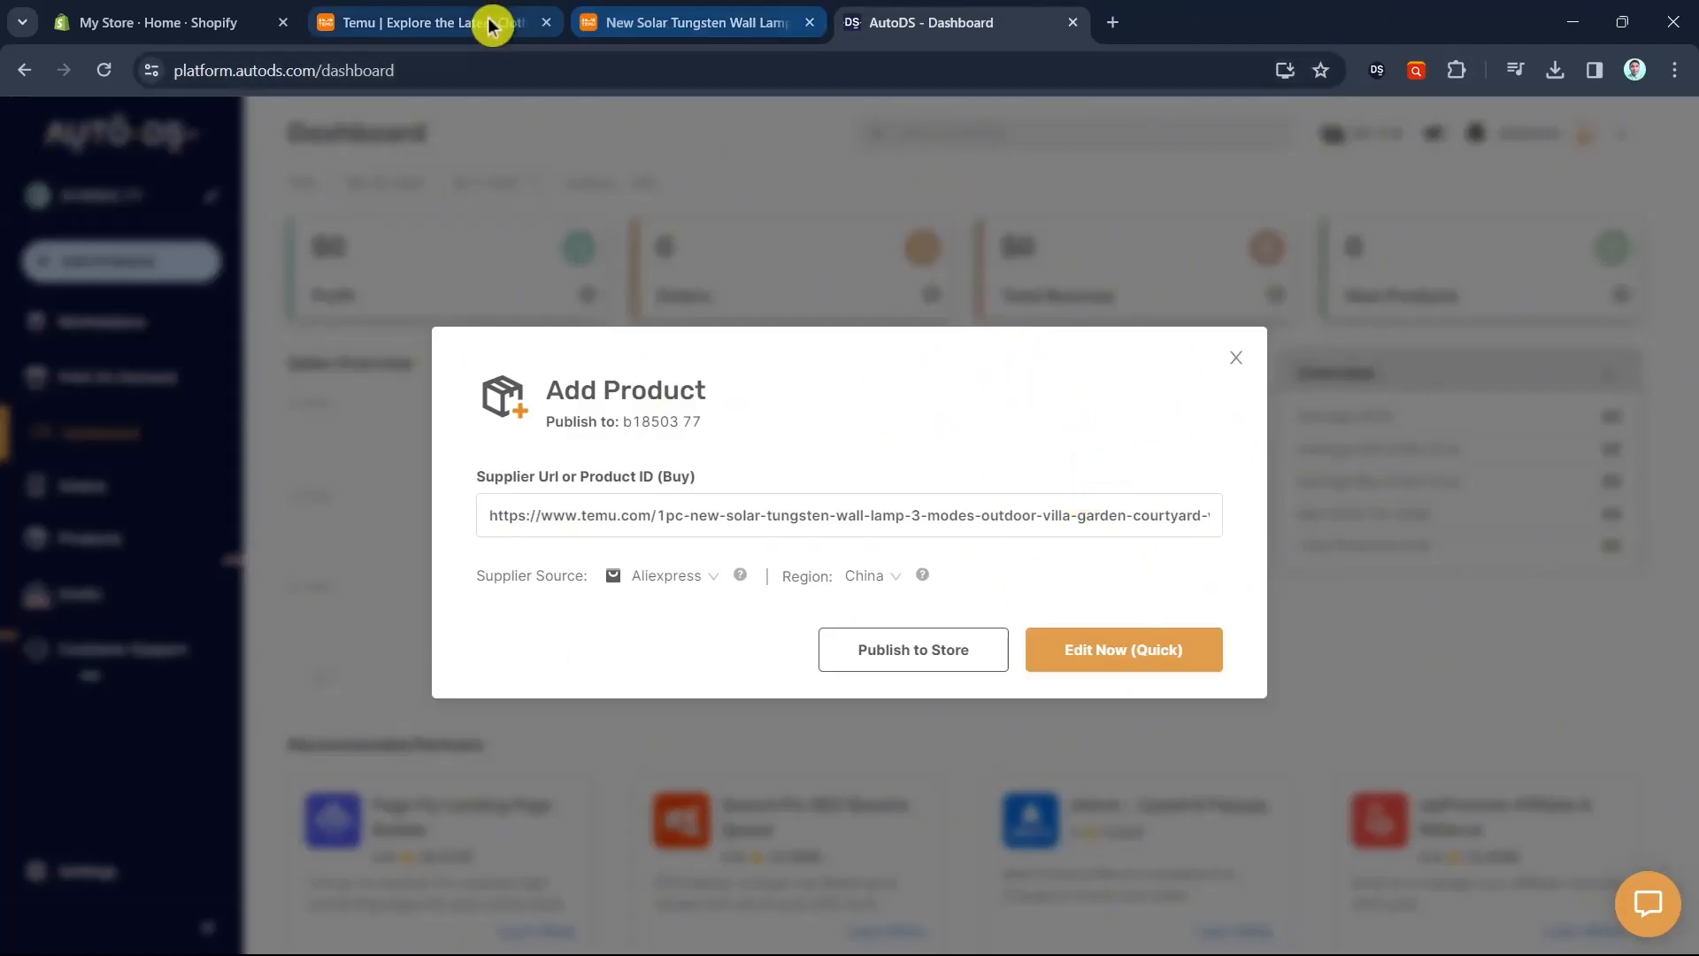
# - Try to search AliExpress for the Temu solar wall lamp by its main image with the Aliexpress - Search by image extension
pyautogui.click(586, 25)
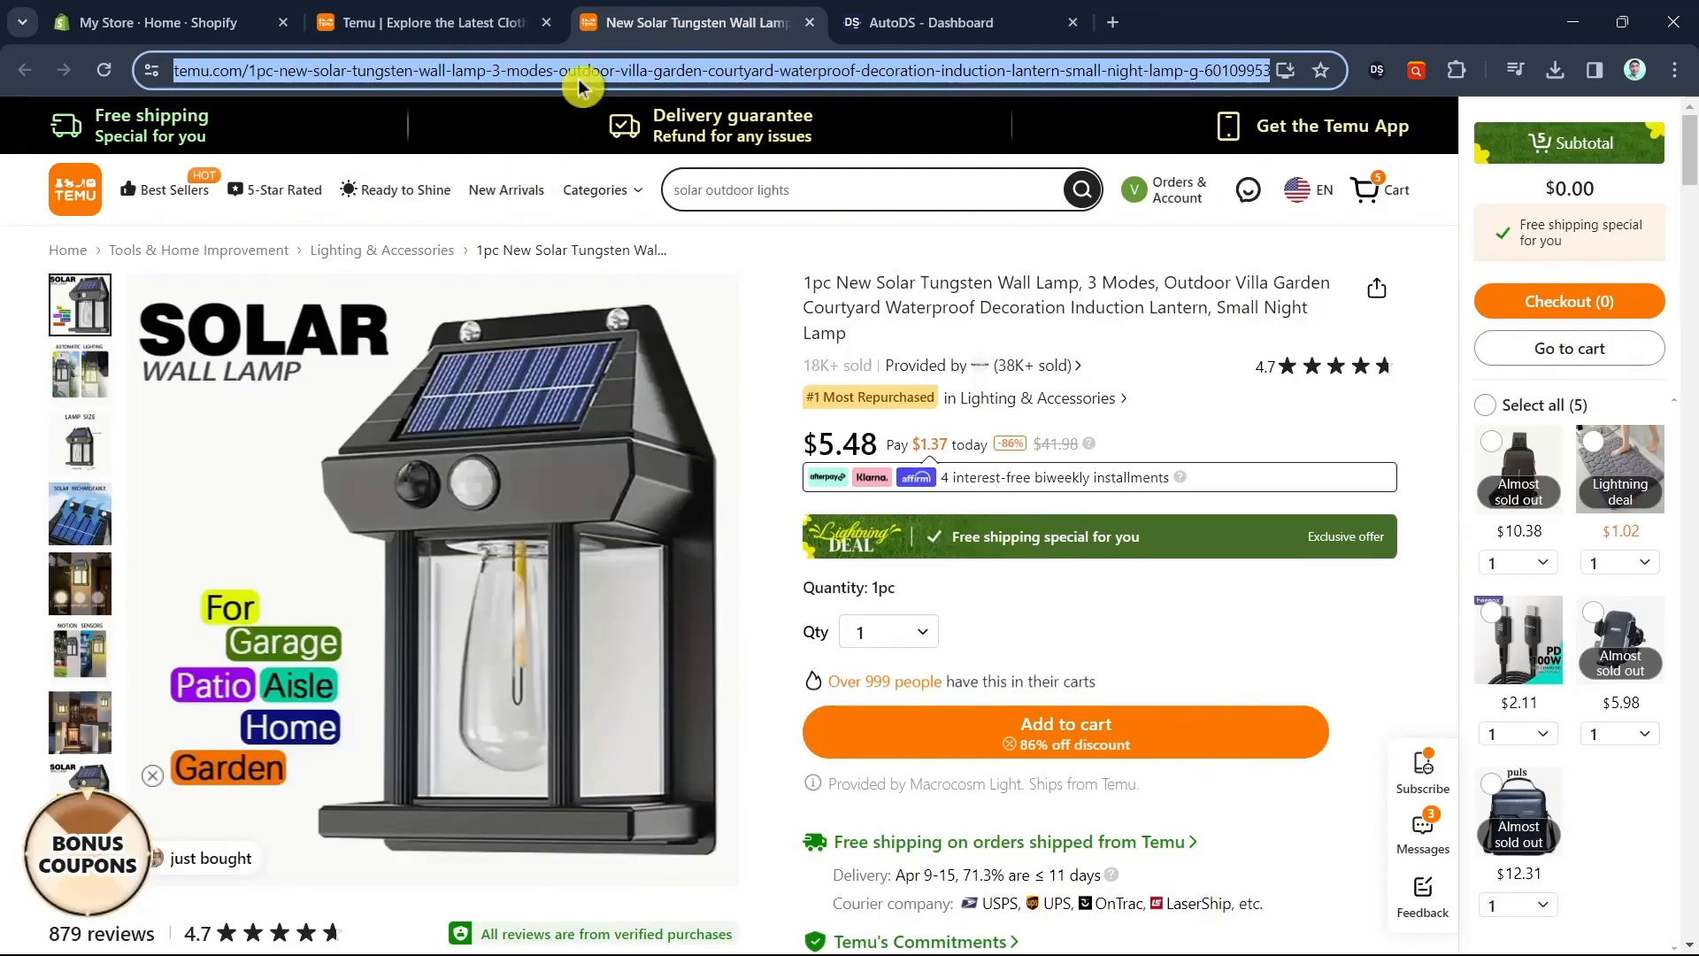
pyautogui.click(580, 79)
pyautogui.press('End')
pyautogui.hotkey('ctrl', 'a')
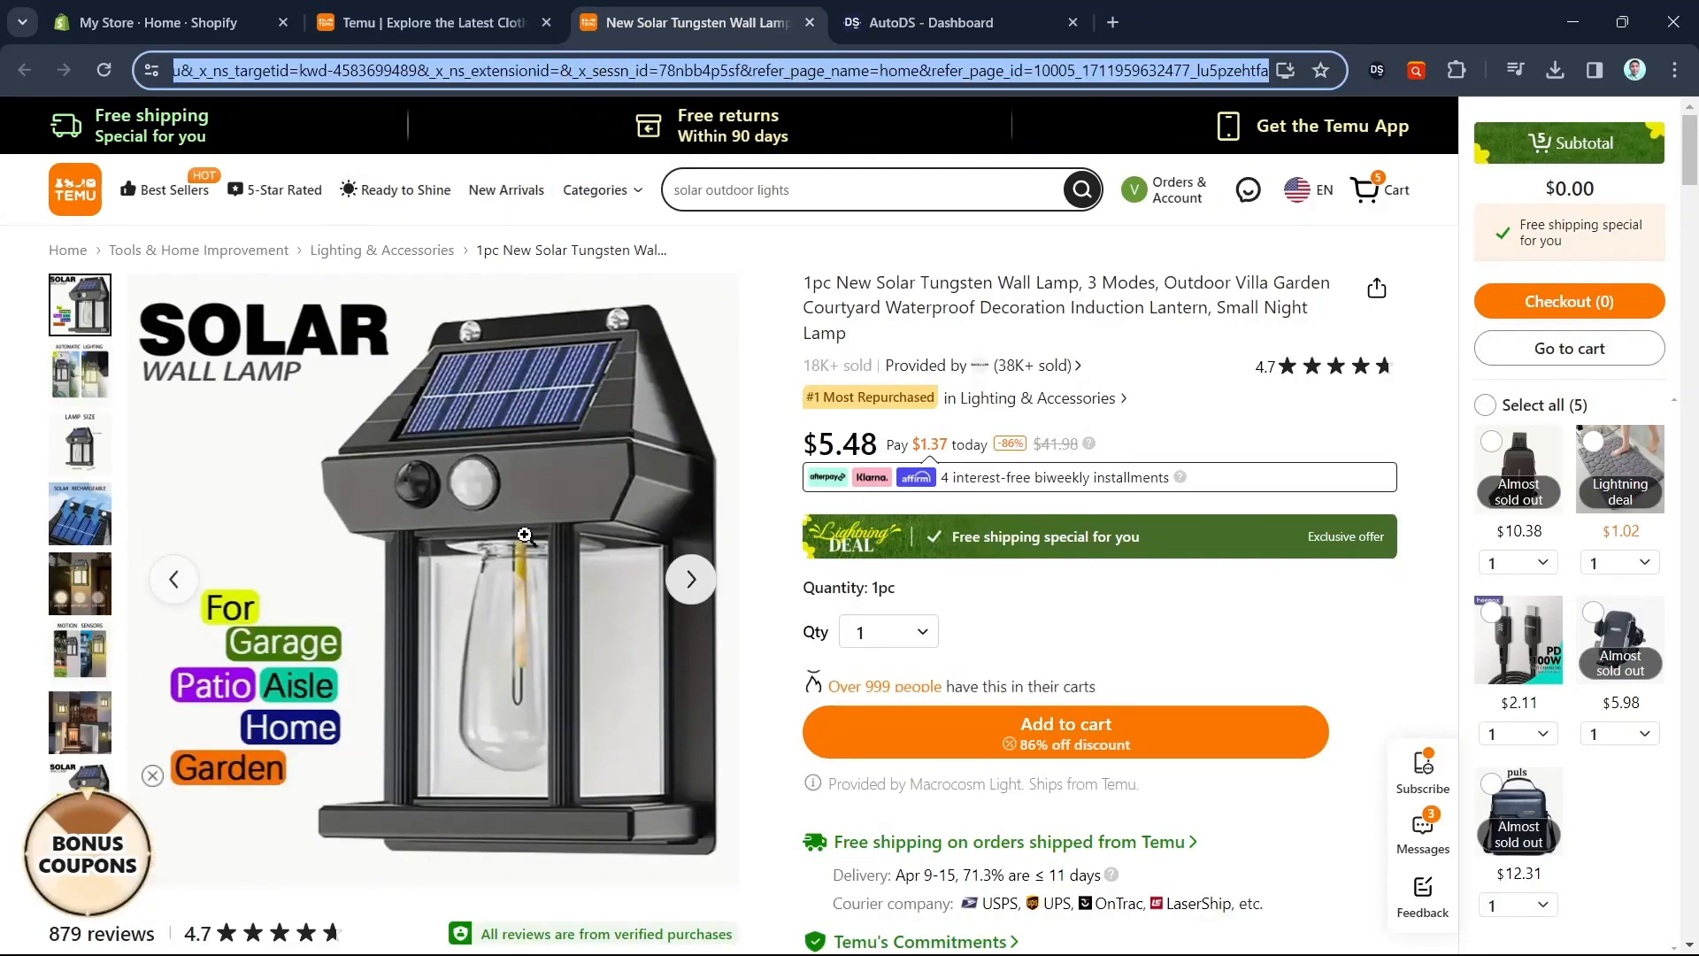
pyautogui.rightClick(527, 565)
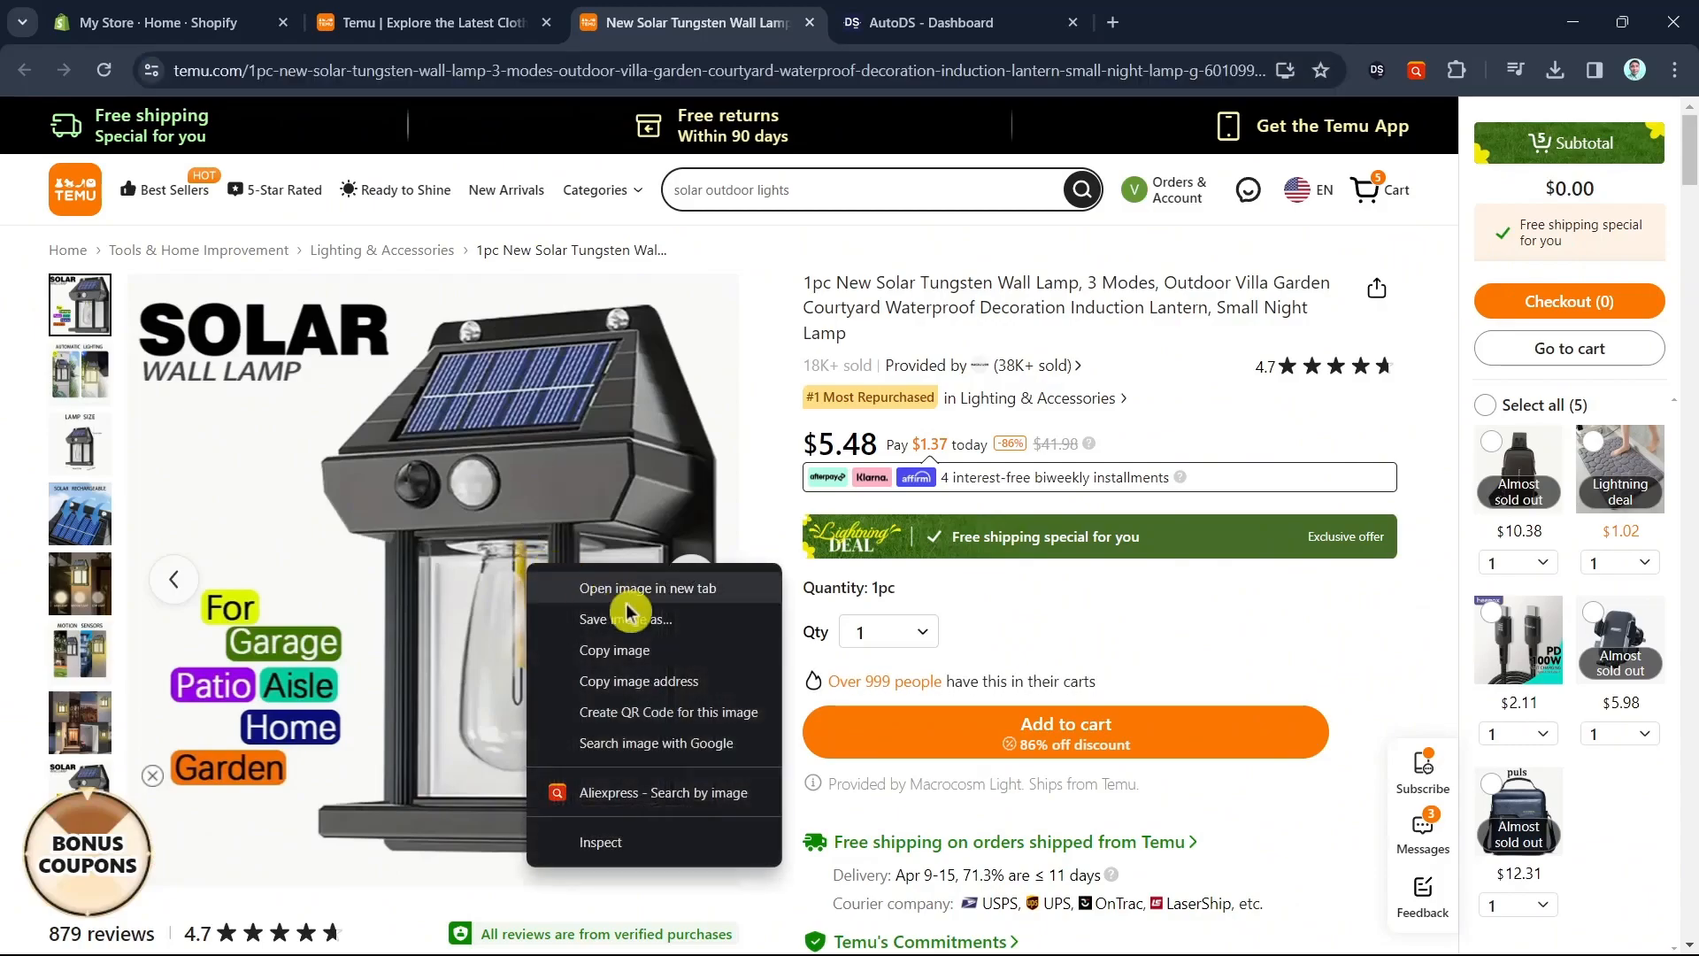
pyautogui.click(619, 801)
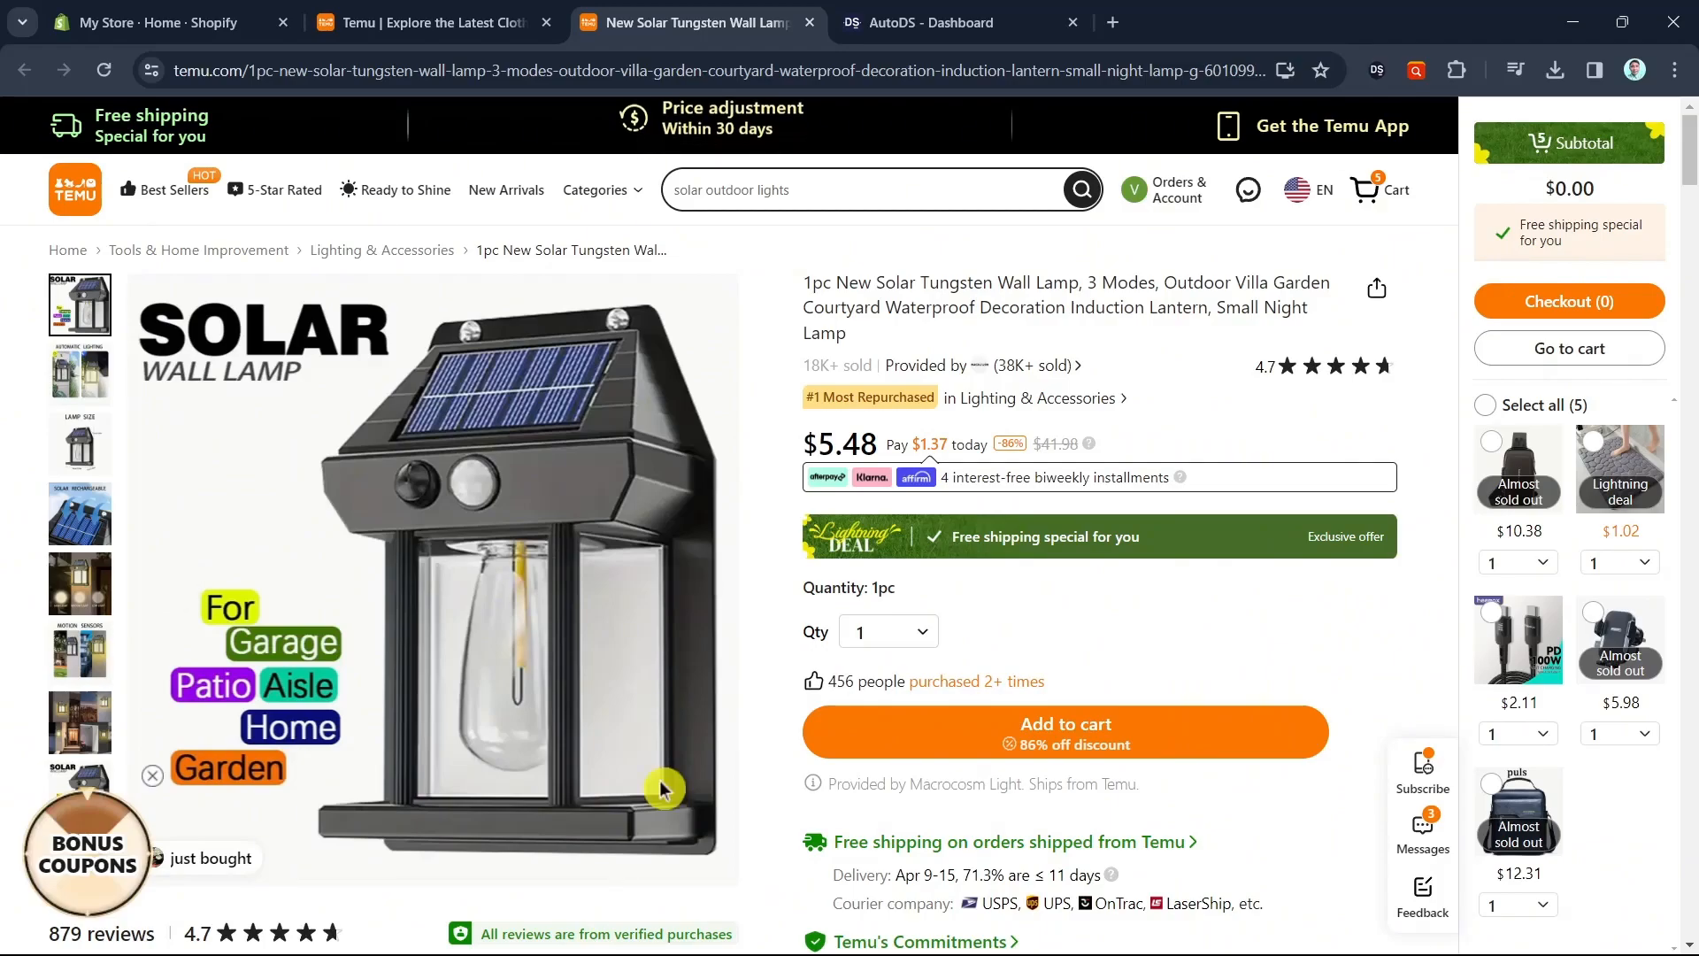
# - Search the lamp image with Google, review the visual matches, and view AliExpress's Solar Tungsten Wire Bulb Wall Lamp listing
pyautogui.click(659, 779)
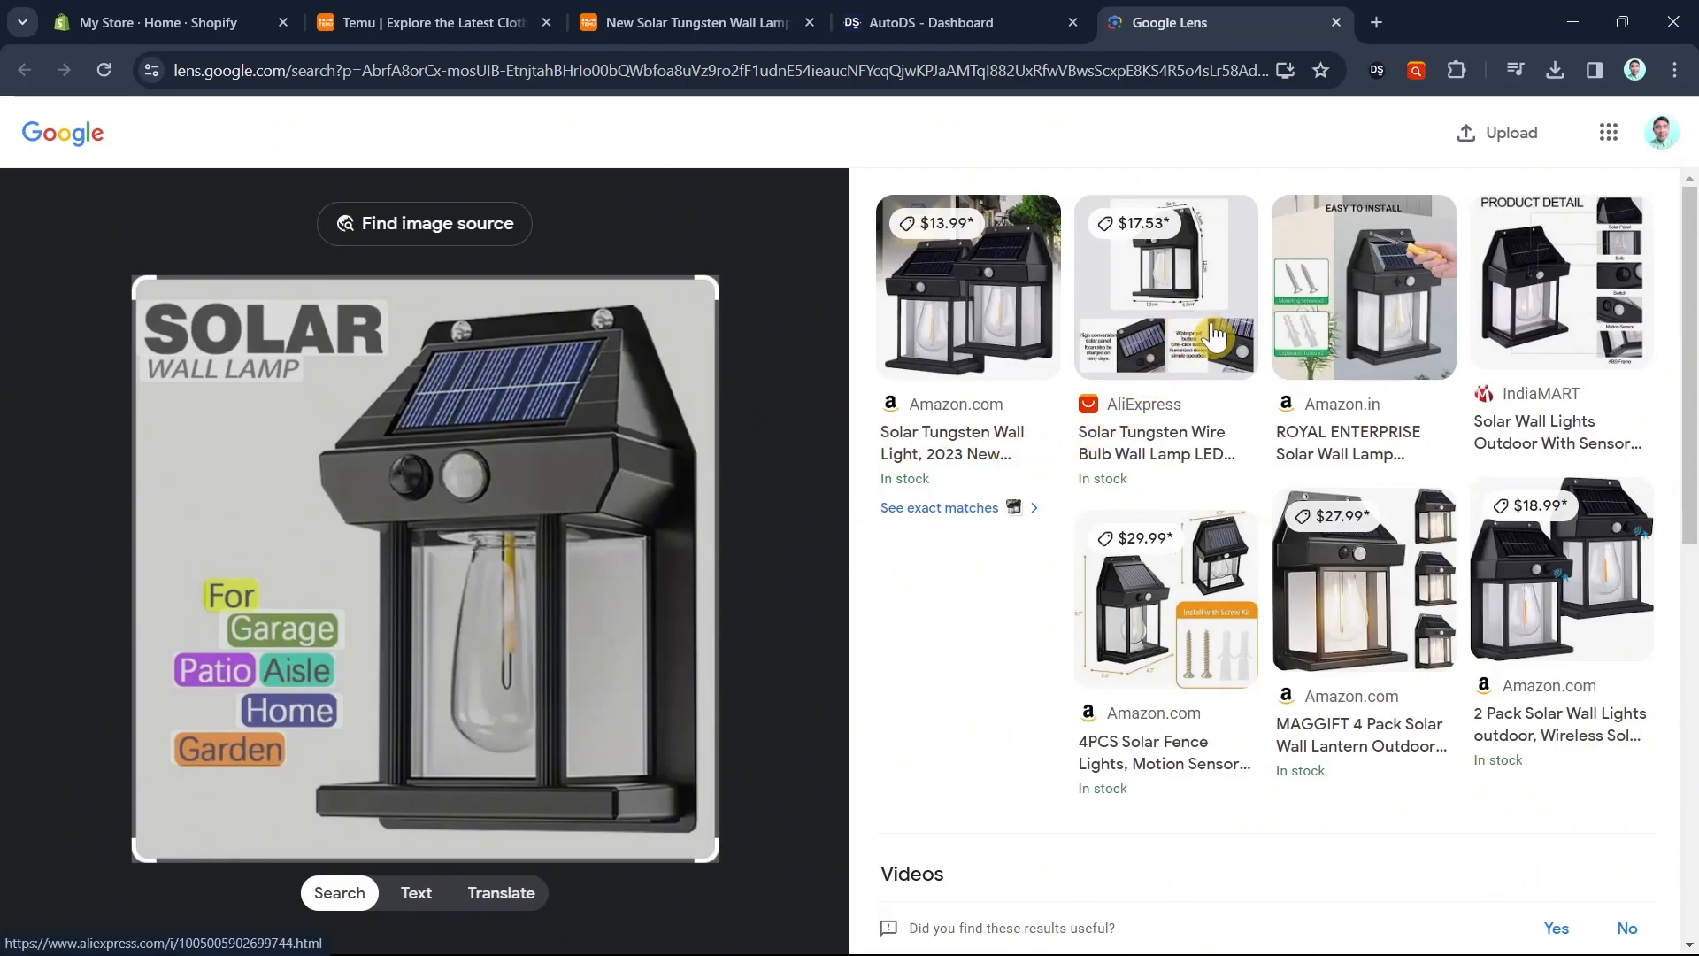
pyautogui.scroll(-6, 1316, 664)
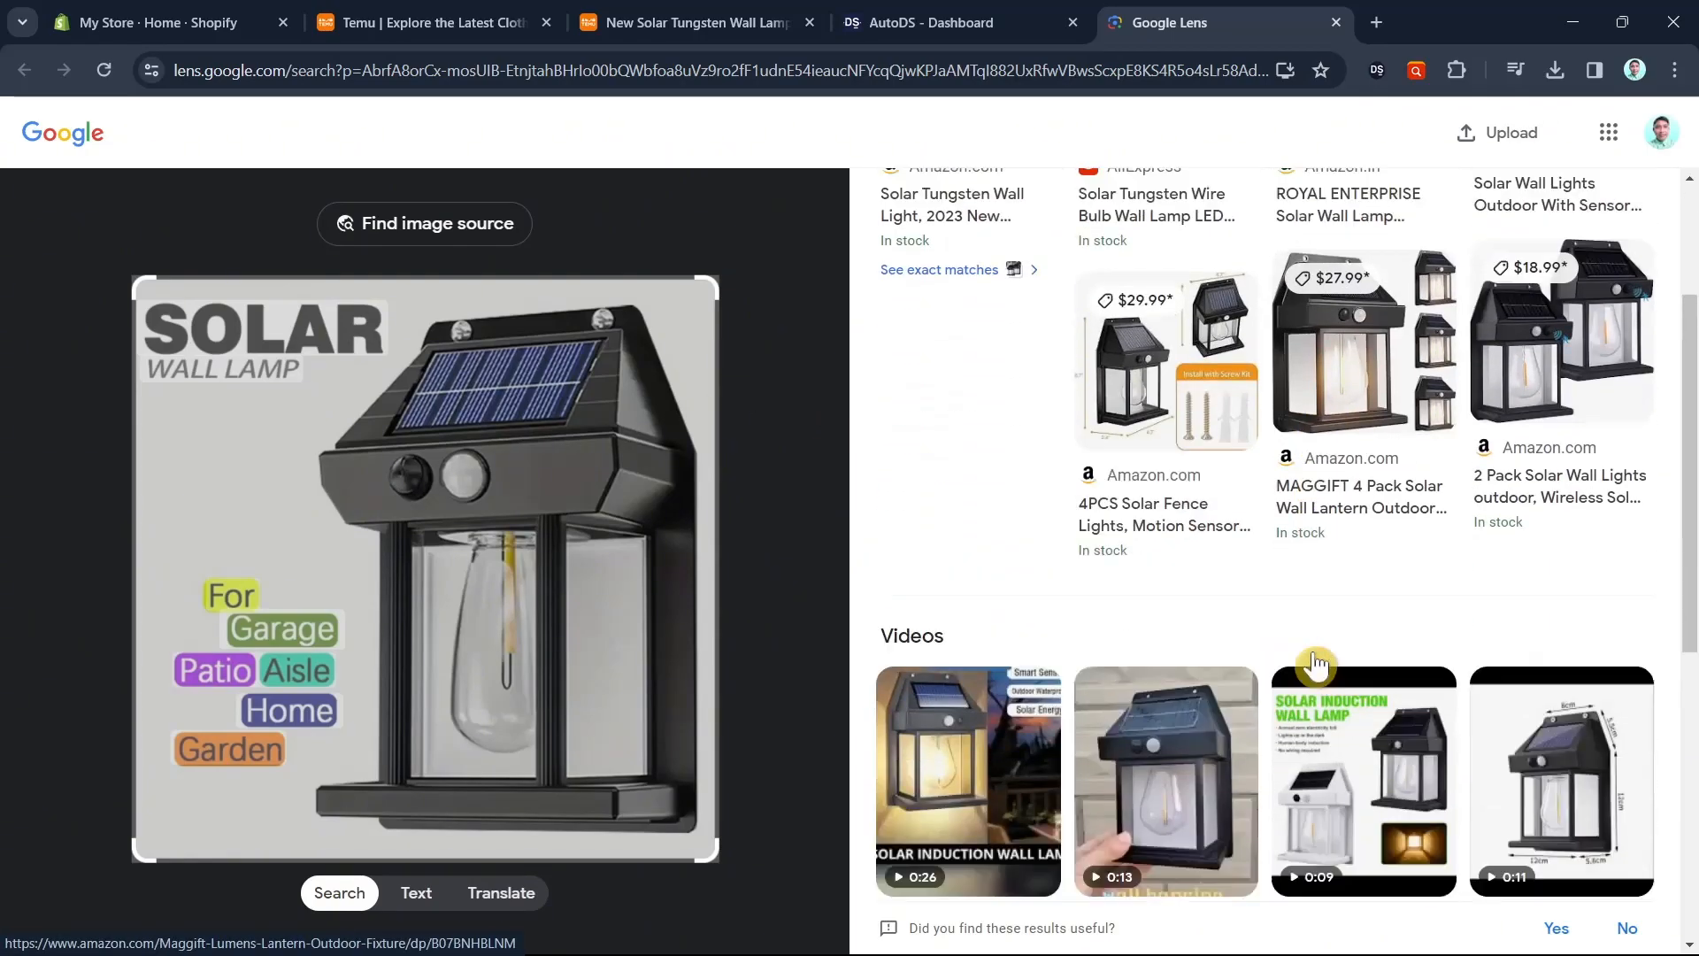
pyautogui.scroll(-3, 1306, 665)
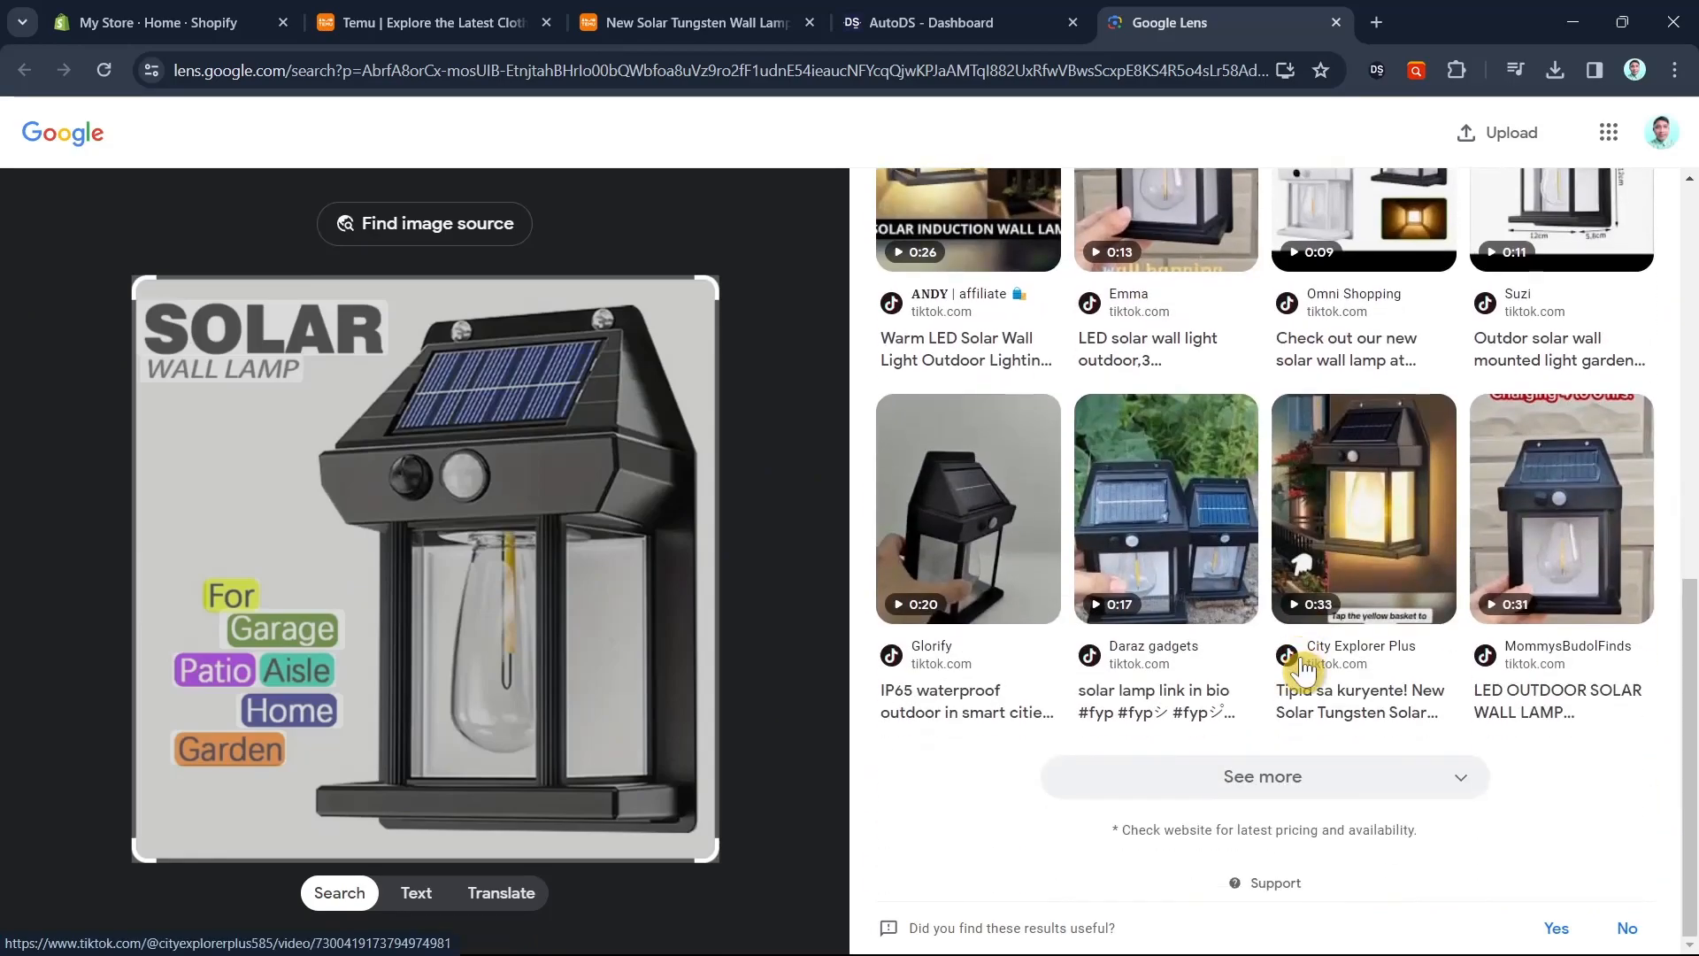
pyautogui.scroll(10, 1297, 674)
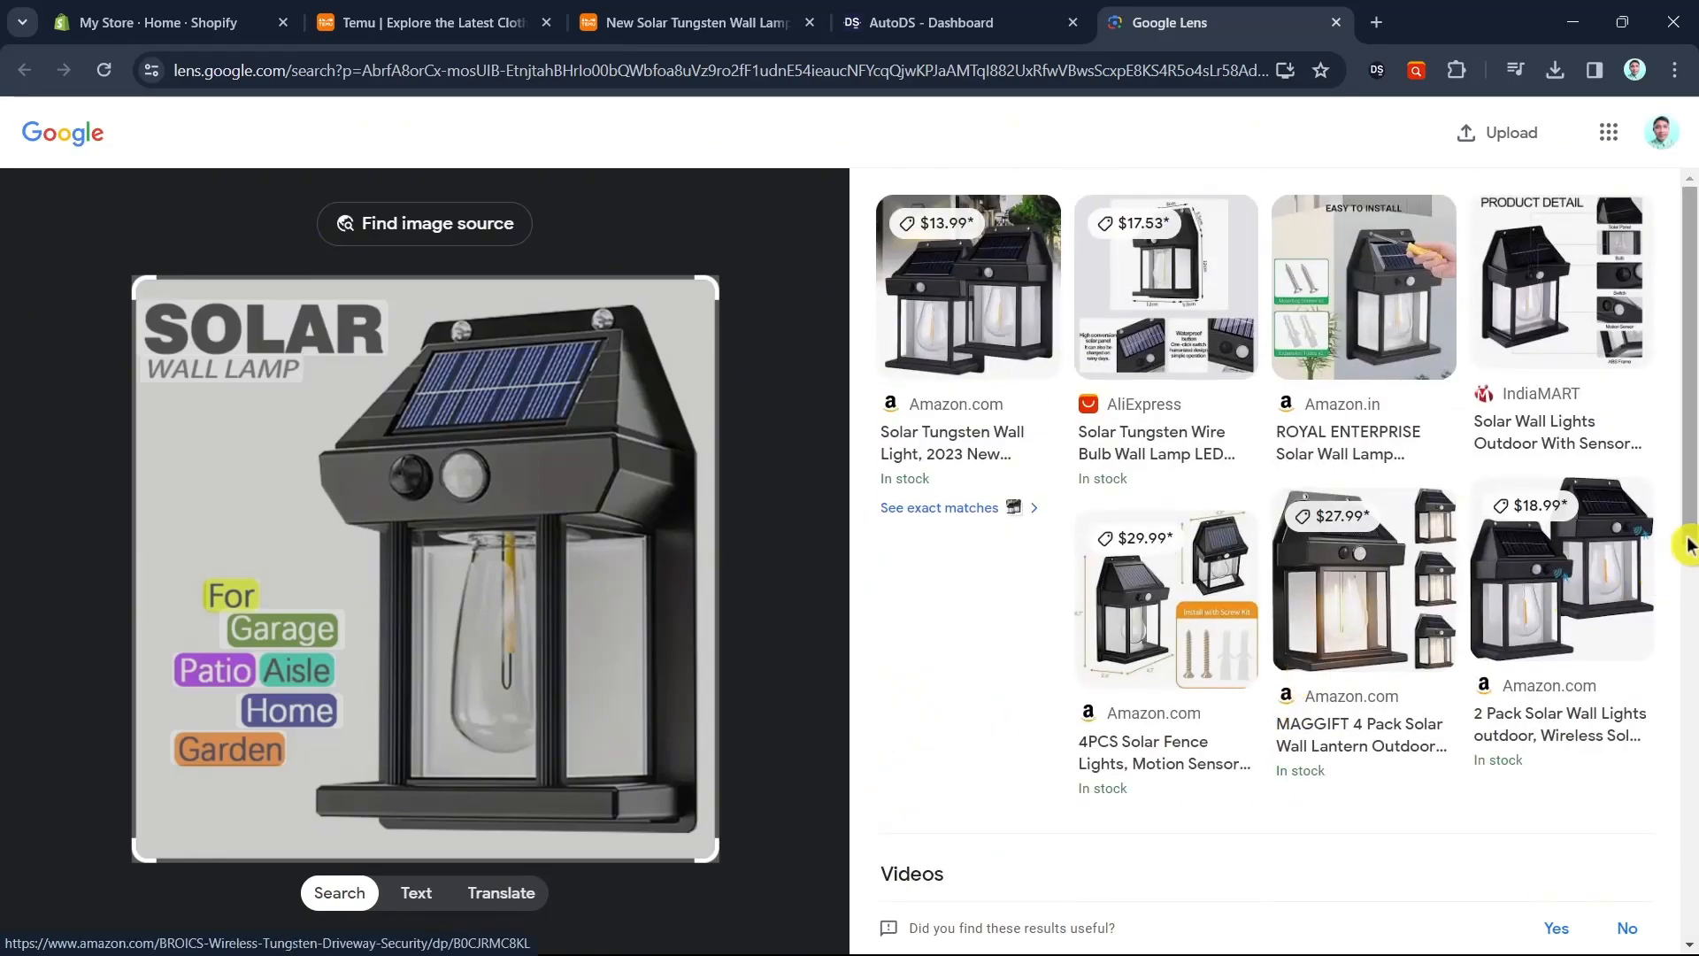
pyautogui.click(1157, 311)
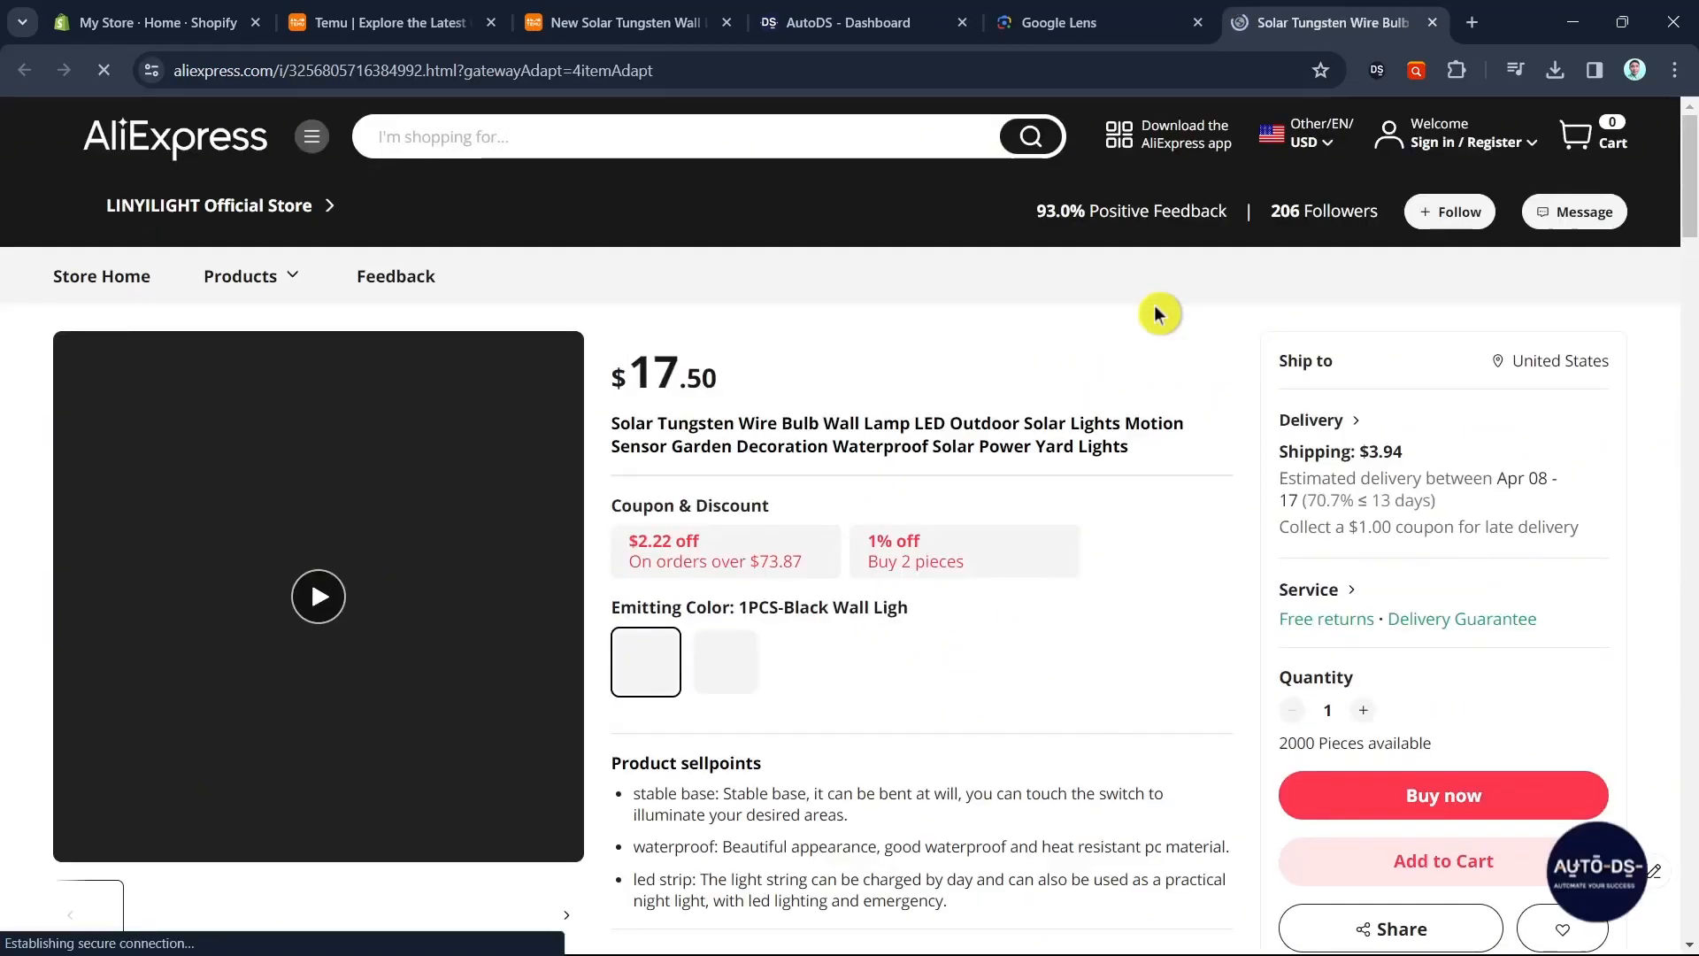
pyautogui.scroll(-6, 916, 726)
pyautogui.scroll(6, 916, 727)
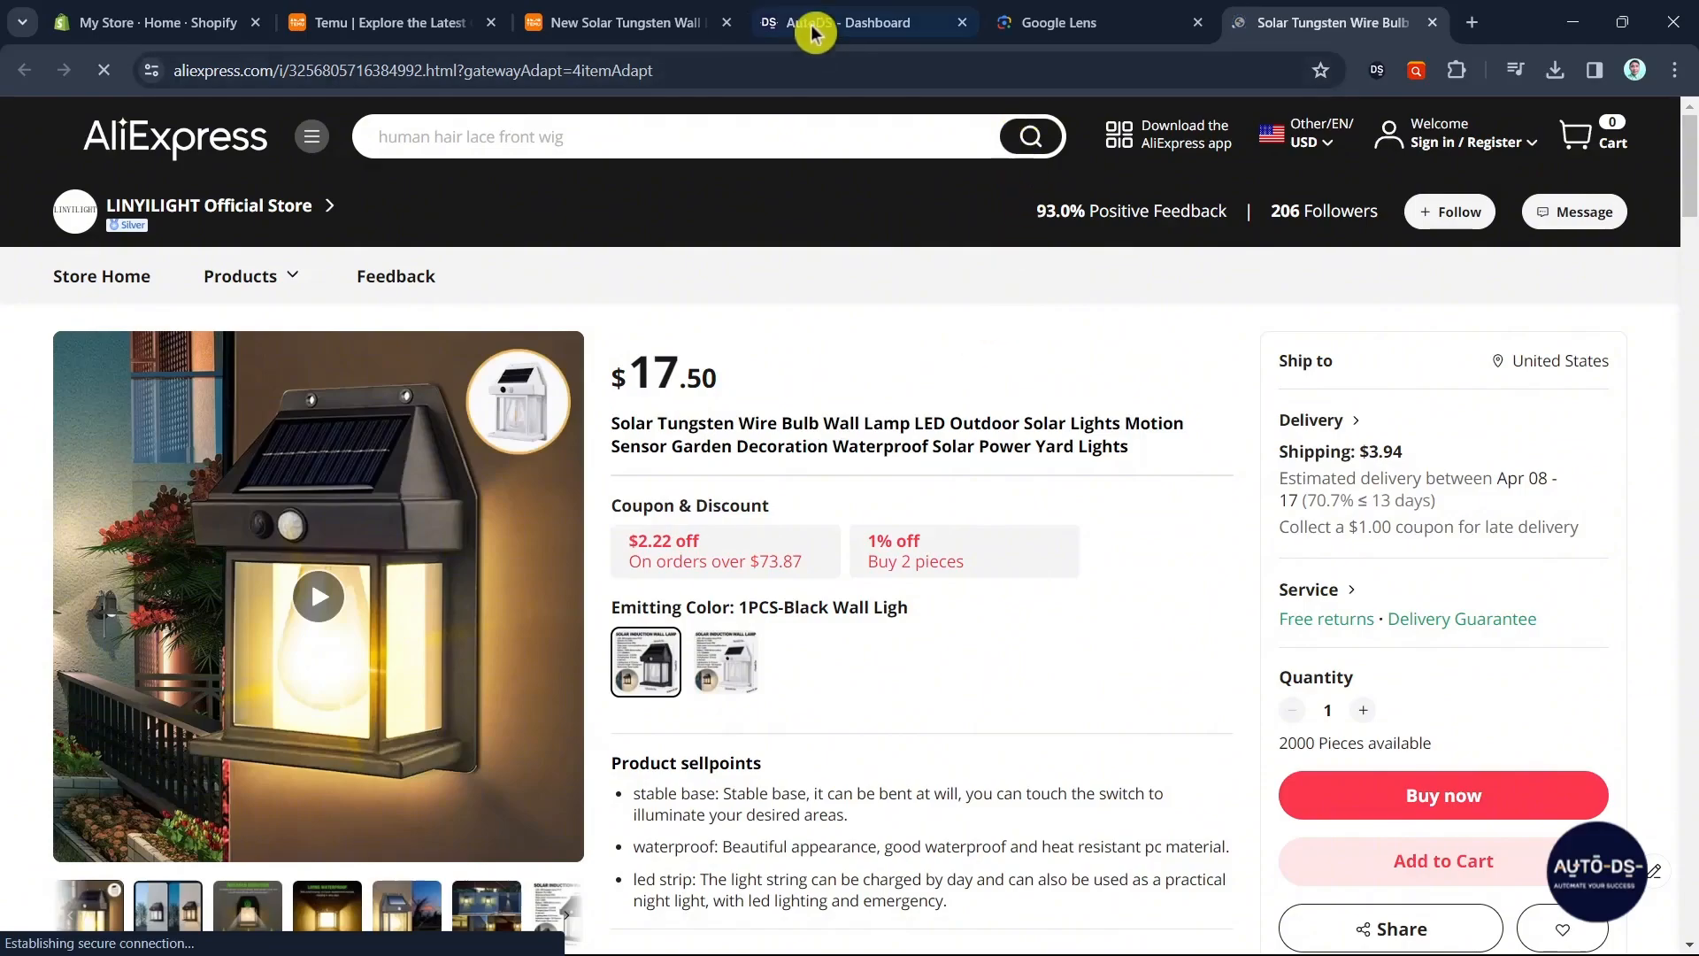
# - Close the AliExpress listing and rerun Aliexpress - Search by image on the Temu lamp's main image
pyautogui.click(646, 21)
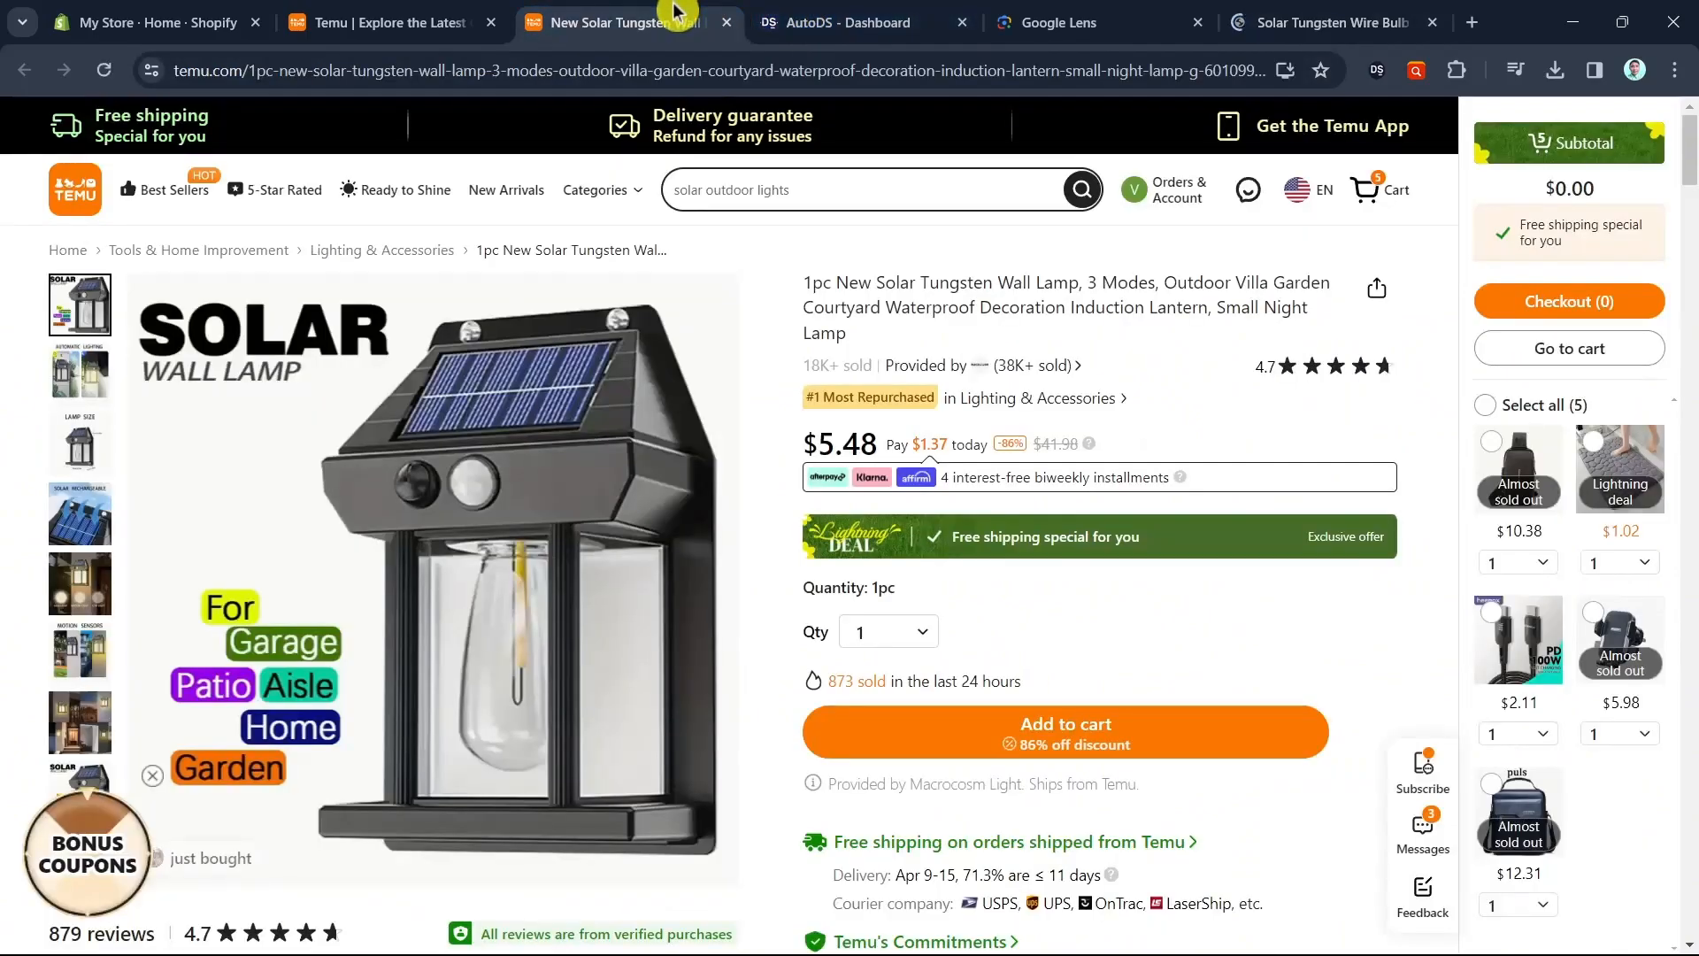
pyautogui.click(1432, 23)
pyautogui.rightClick(576, 490)
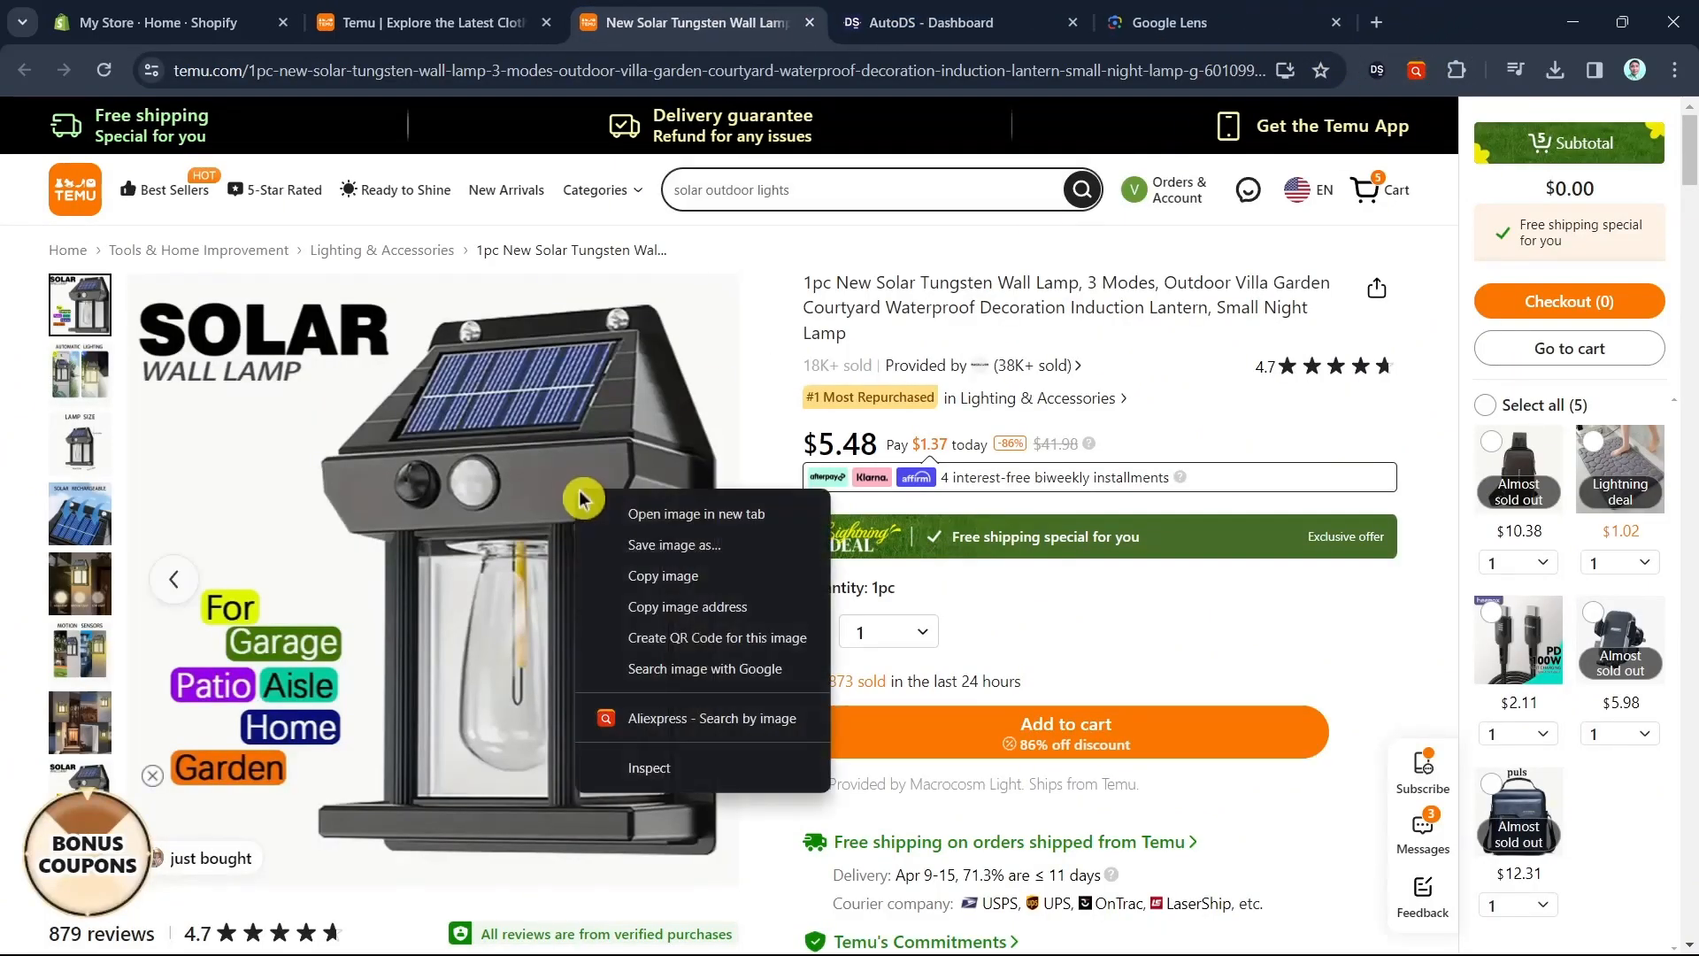
pyautogui.click(713, 708)
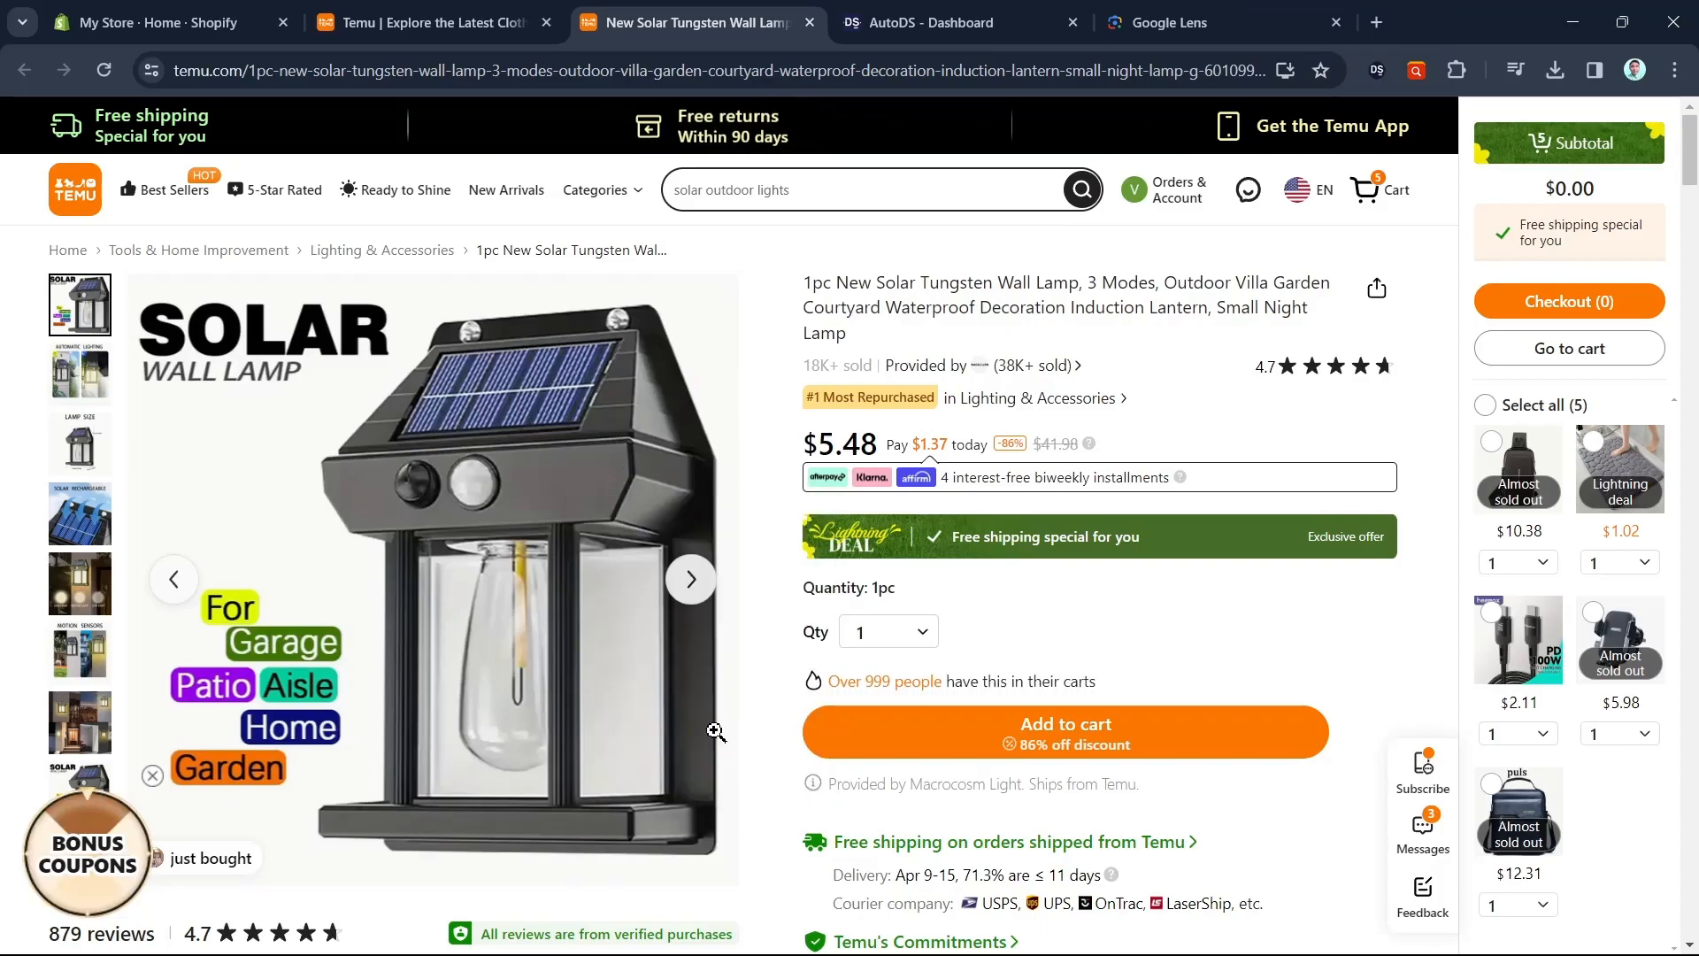
# - Search the Temu lamp's main image with Google and open the AliExpress Solar Tungsten Wire Bulb listing from the matches
pyautogui.click(715, 730)
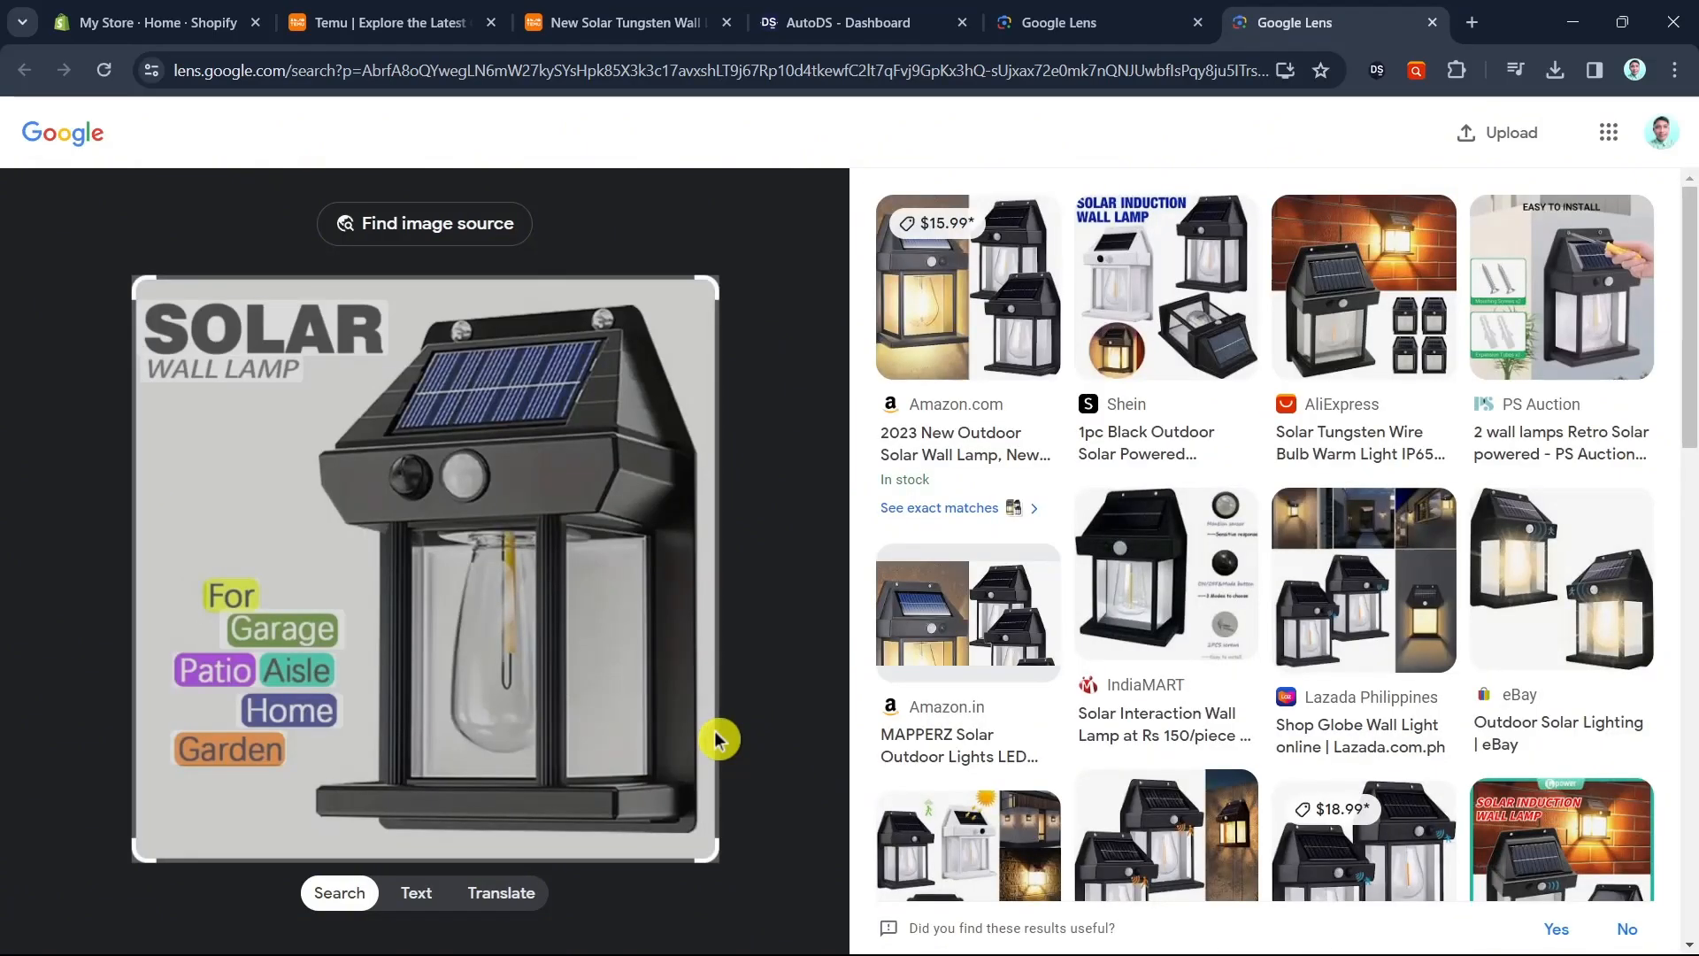
pyautogui.click(1389, 349)
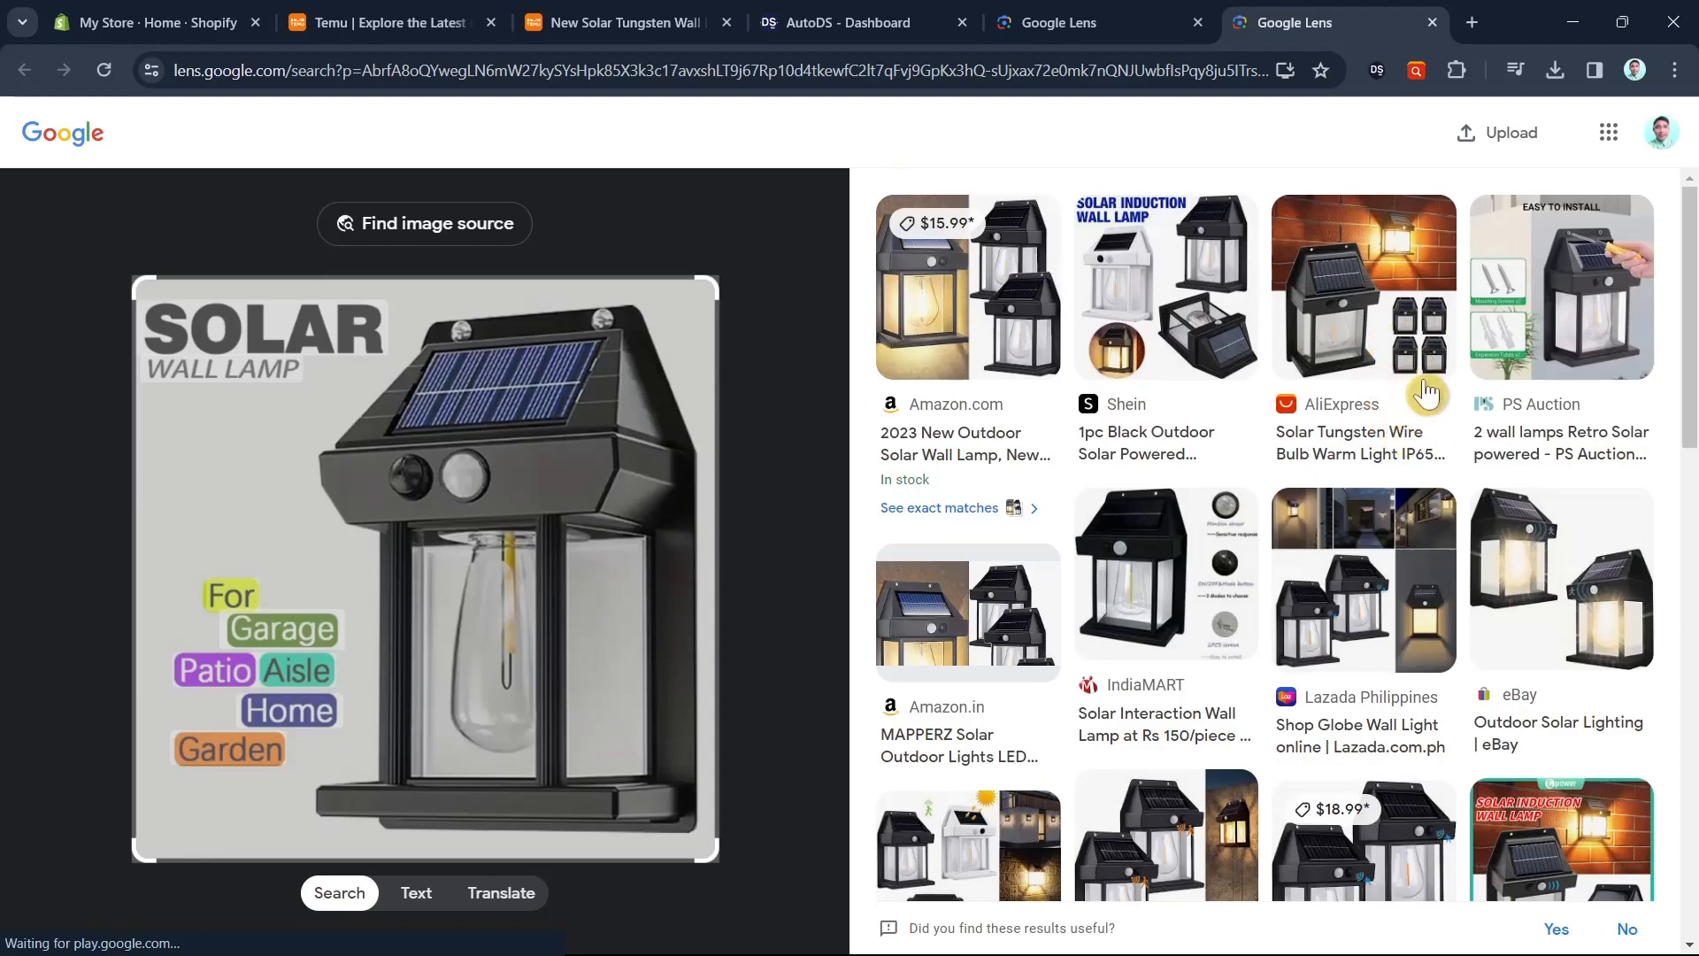
pyautogui.click(1395, 339)
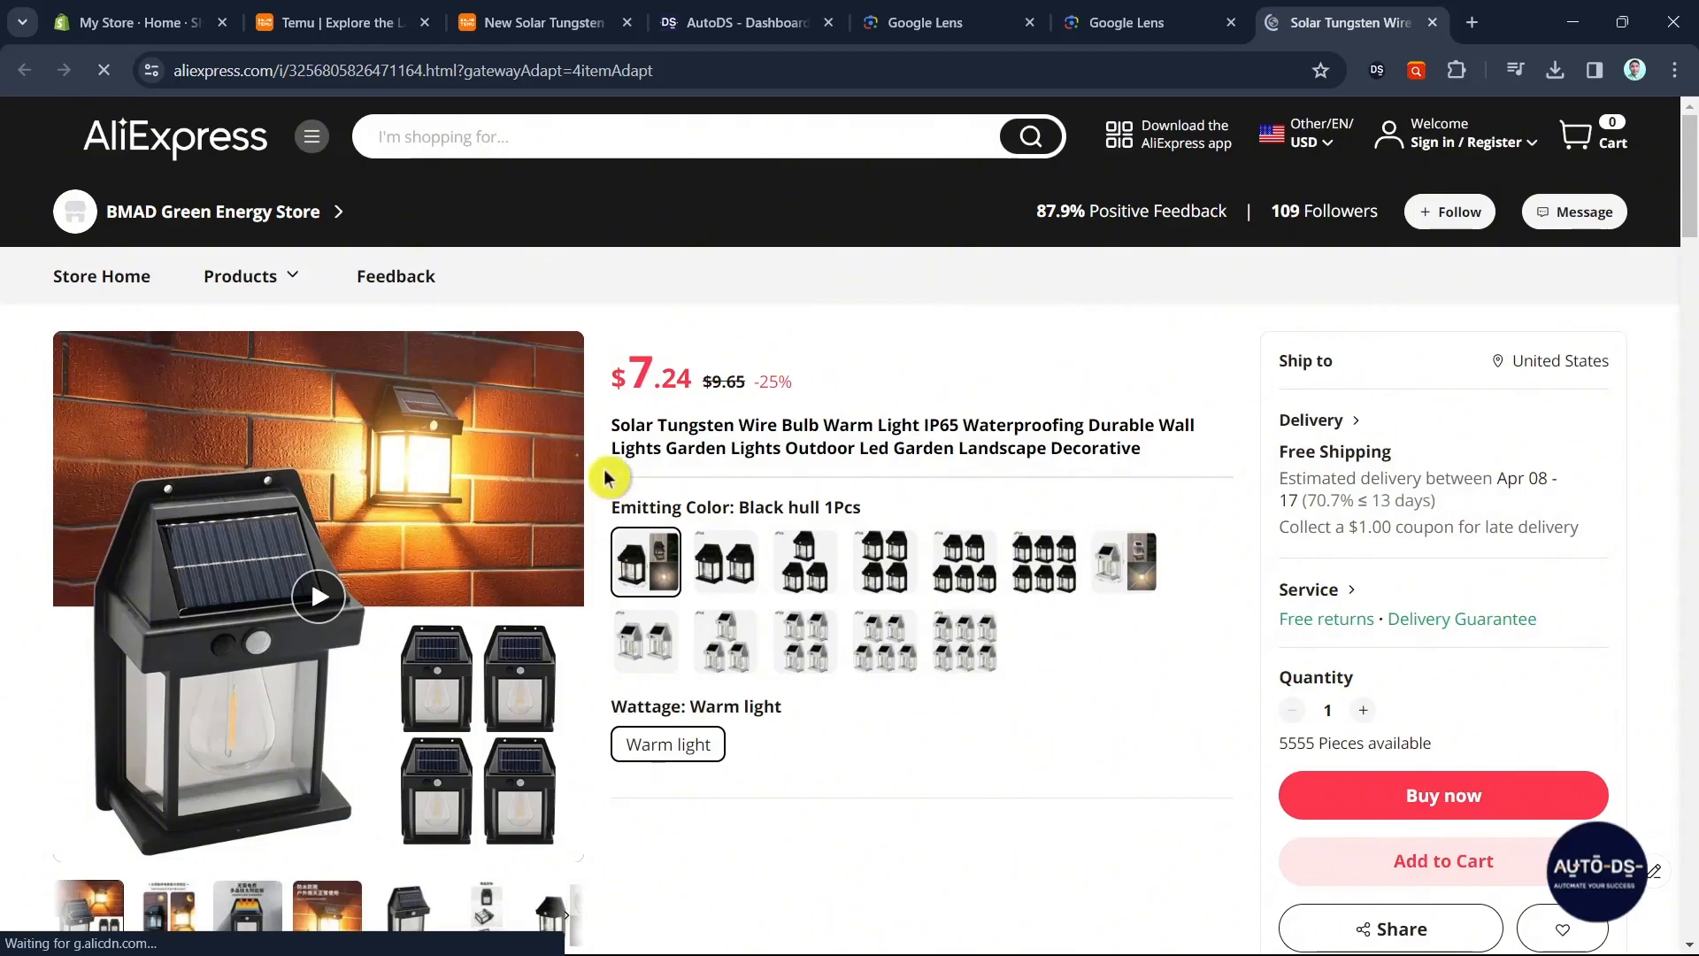
# - Compare the AliExpress Solar Tungsten Wire Bulb listing with the Temu solar wall lamp's price and images
pyautogui.click(545, 22)
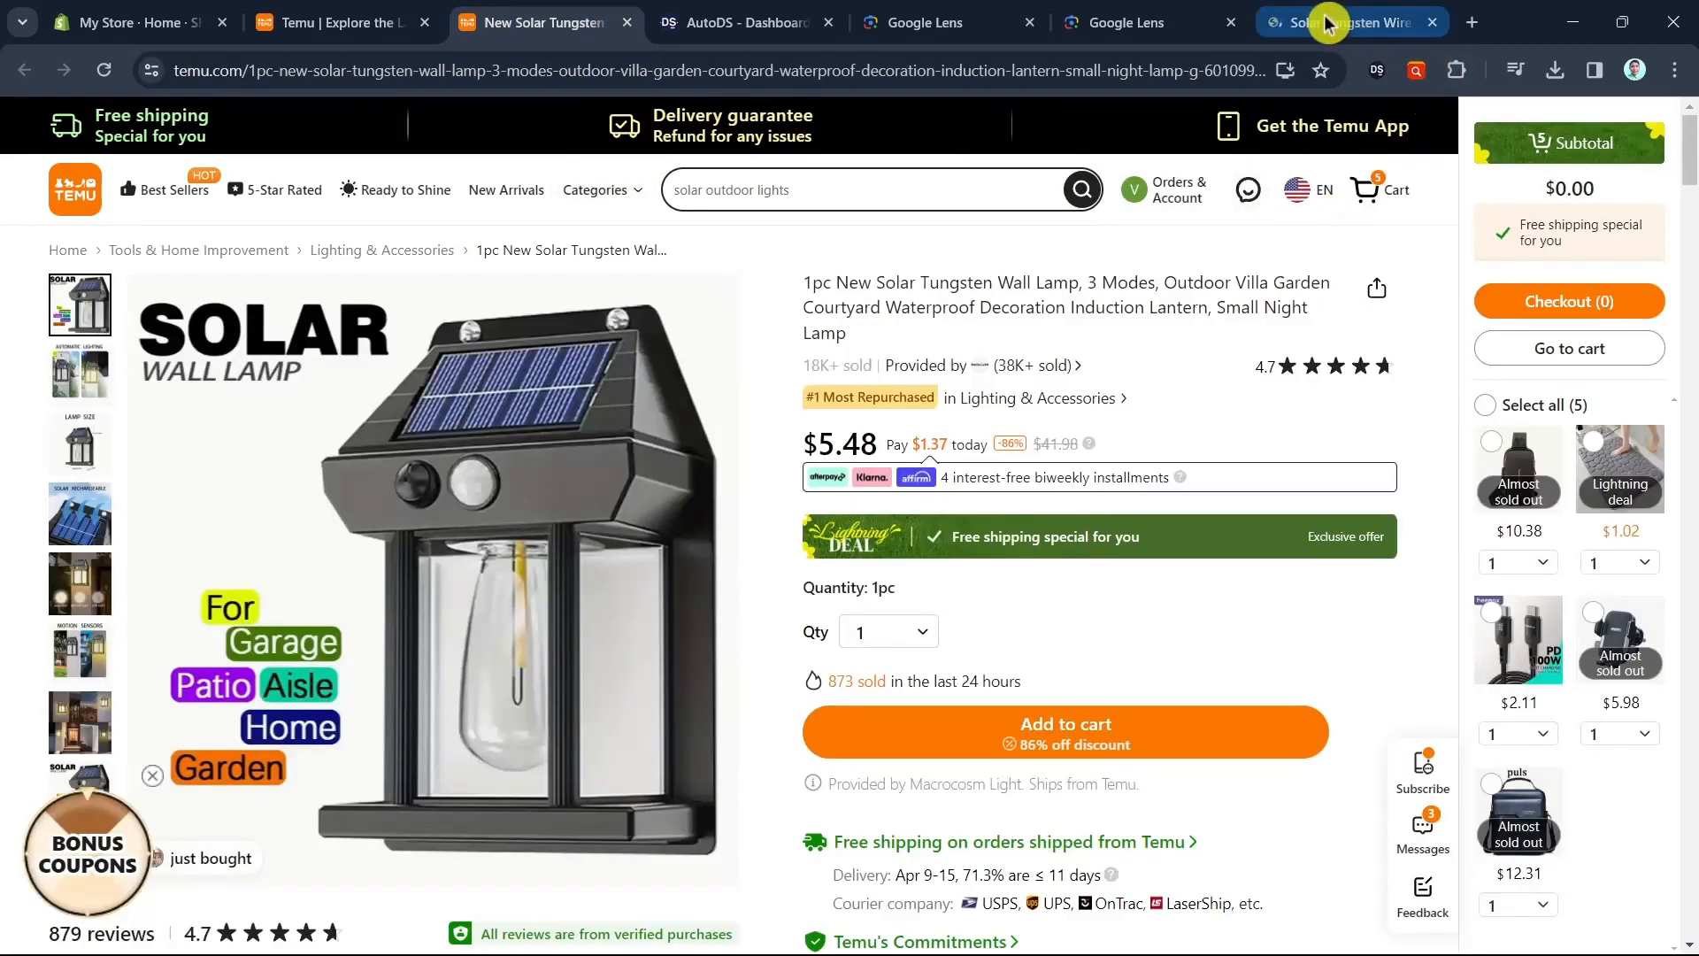
pyautogui.click(1317, 23)
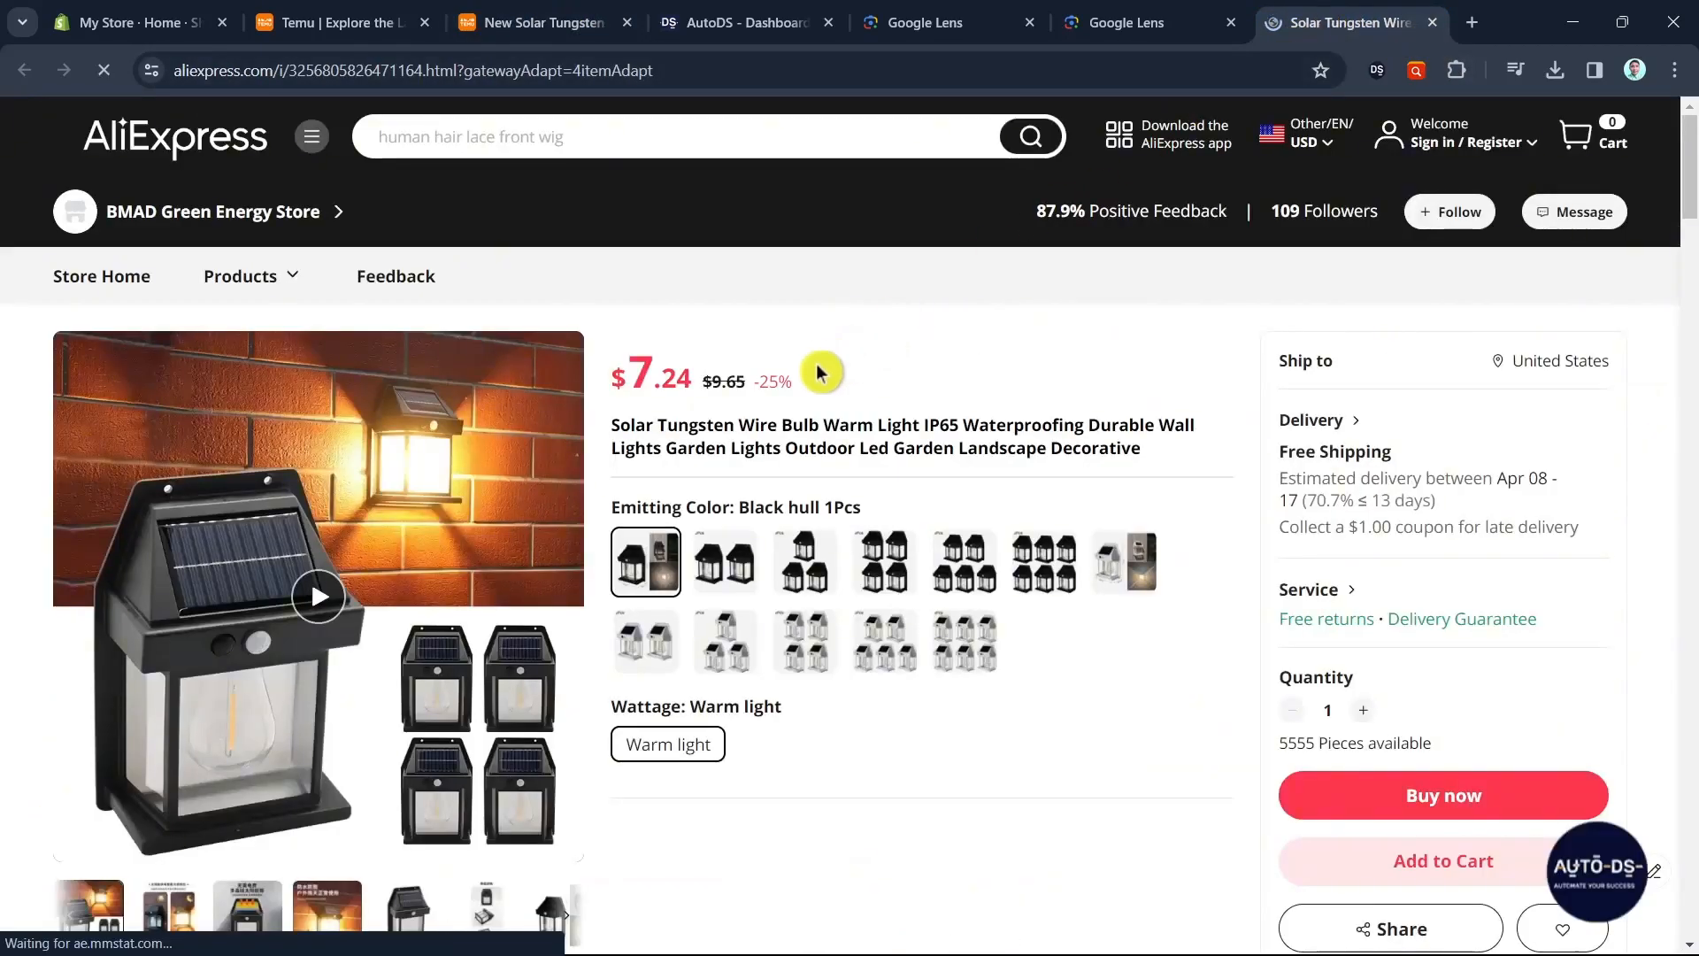
pyautogui.scroll(-5, 420, 734)
pyautogui.scroll(3, 427, 774)
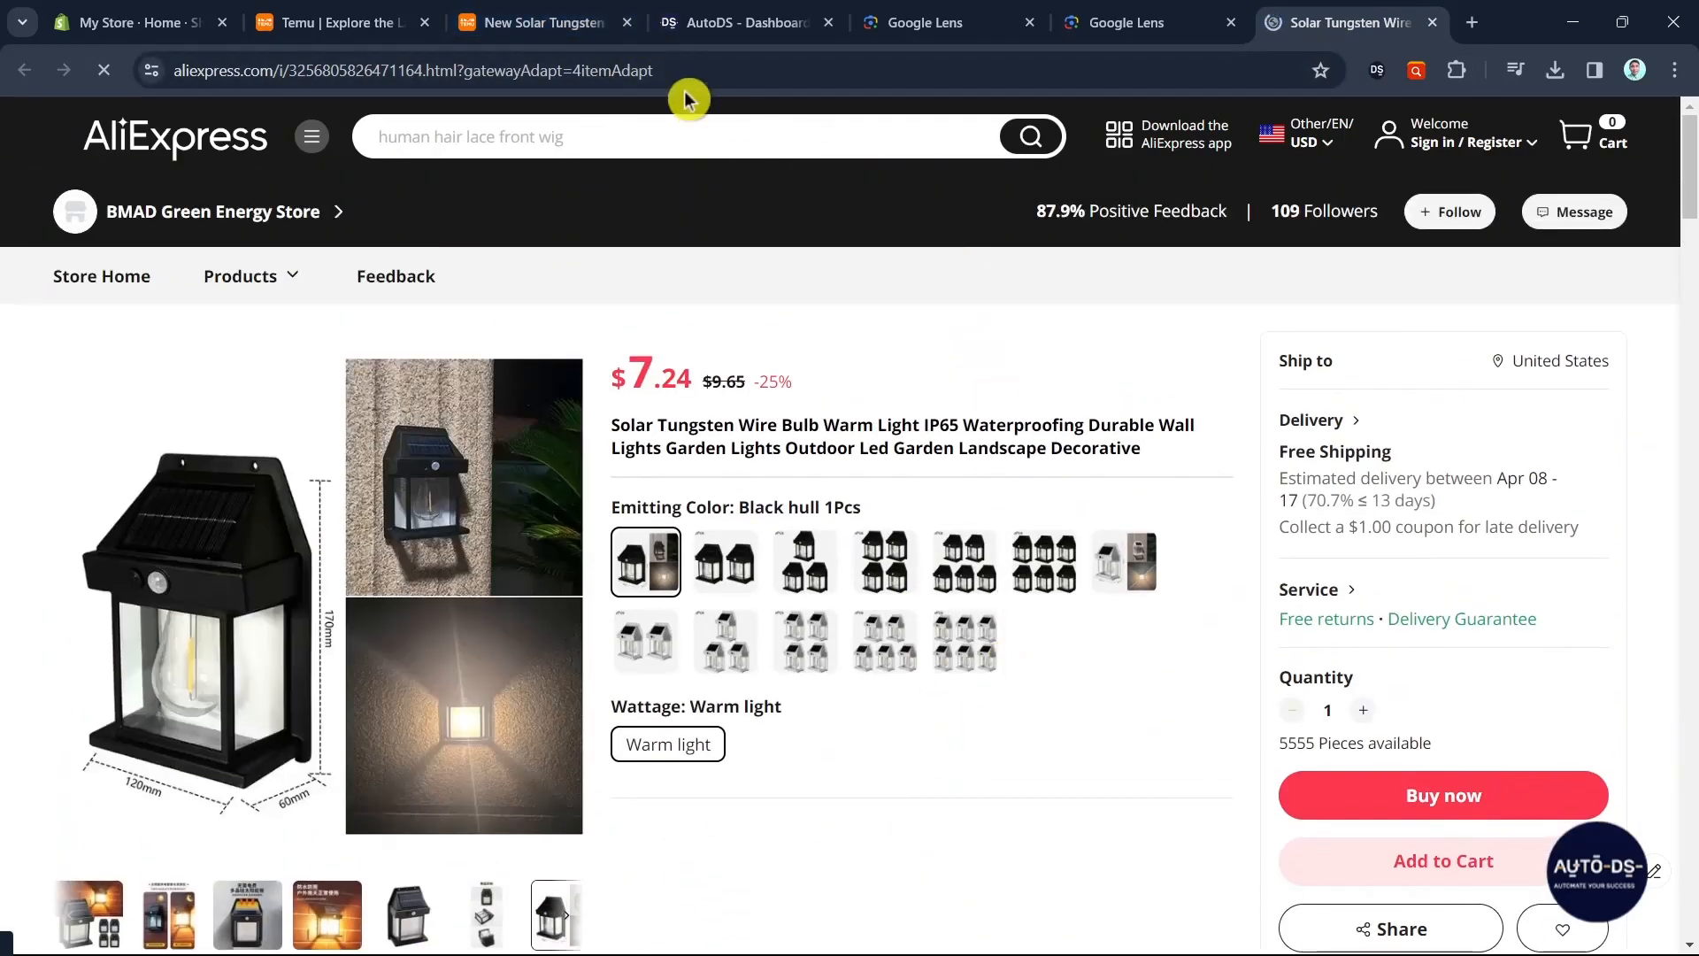
pyautogui.click(526, 19)
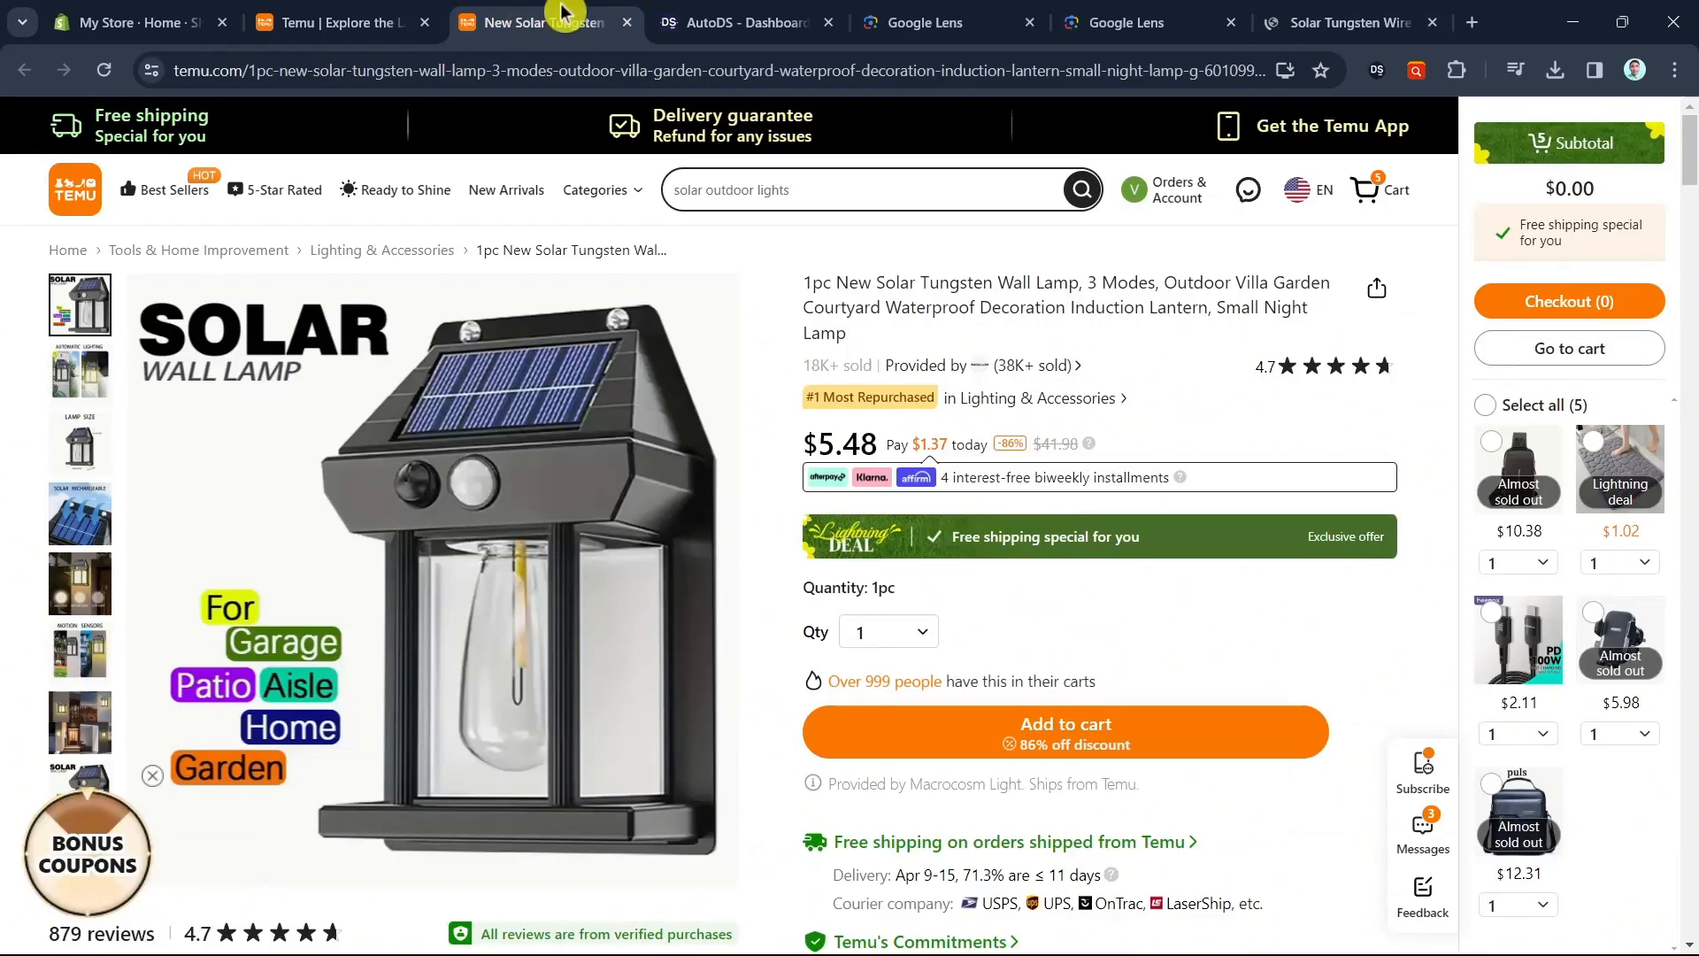
pyautogui.click(1349, 22)
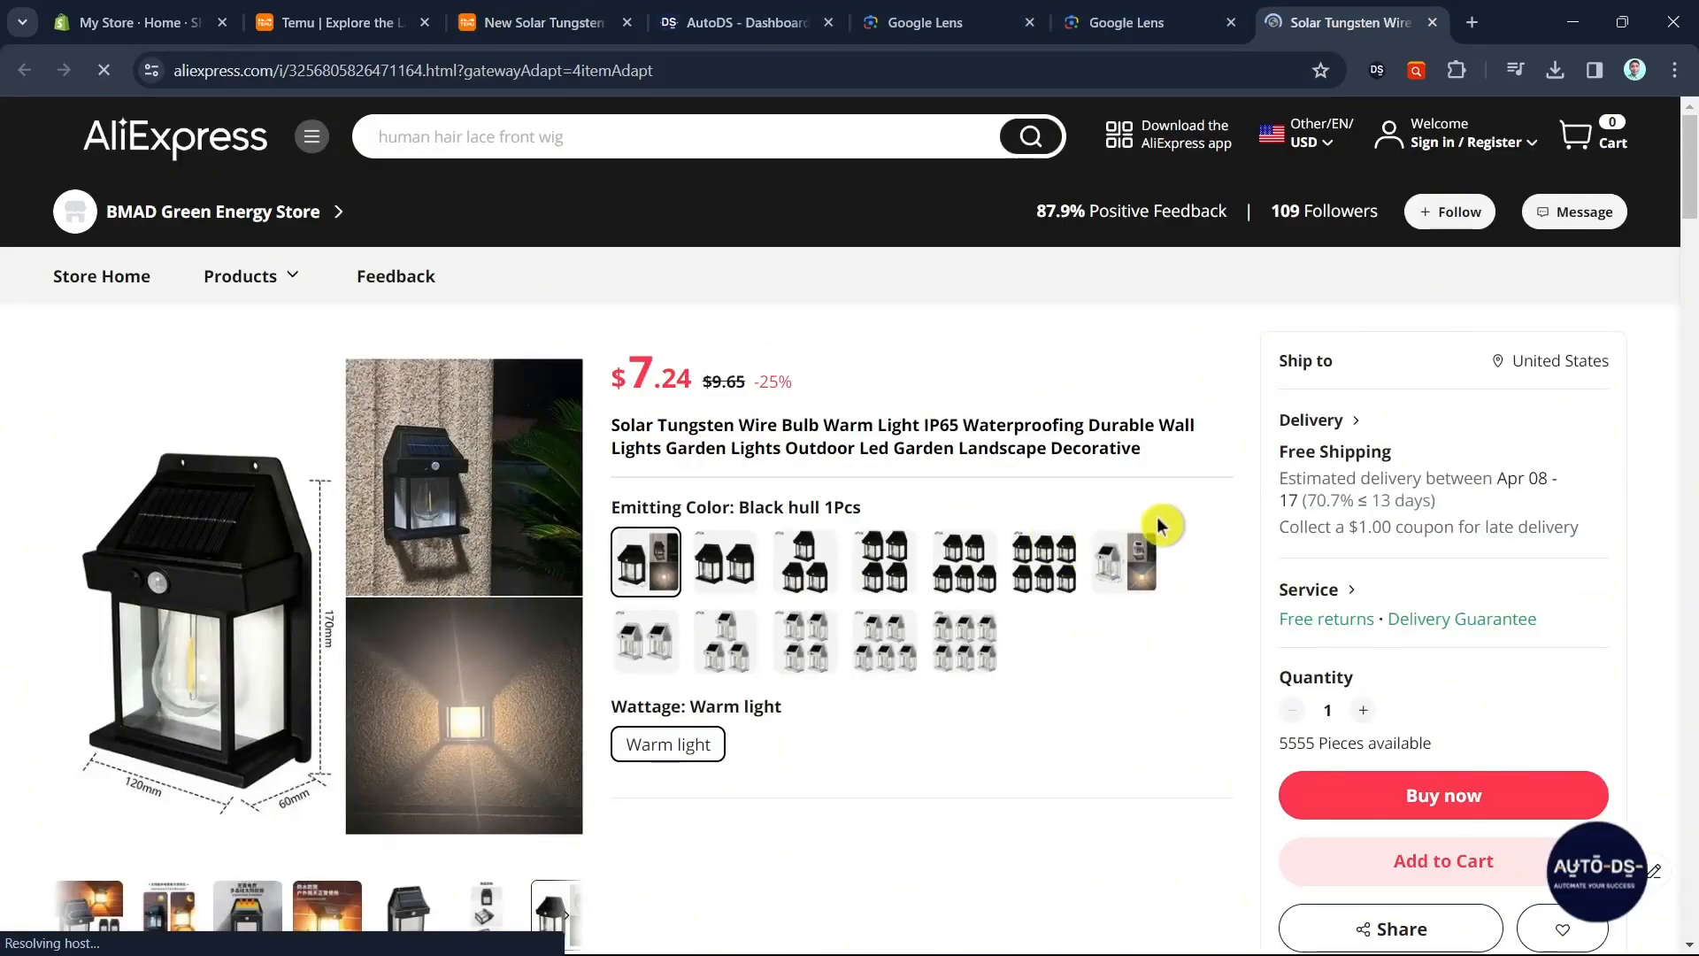
# - Browse the AliExpress listing's related items and open the XIWANGFIR Outdoor Solar LED Bulbs wall light
pyautogui.scroll(-5, 1211, 876)
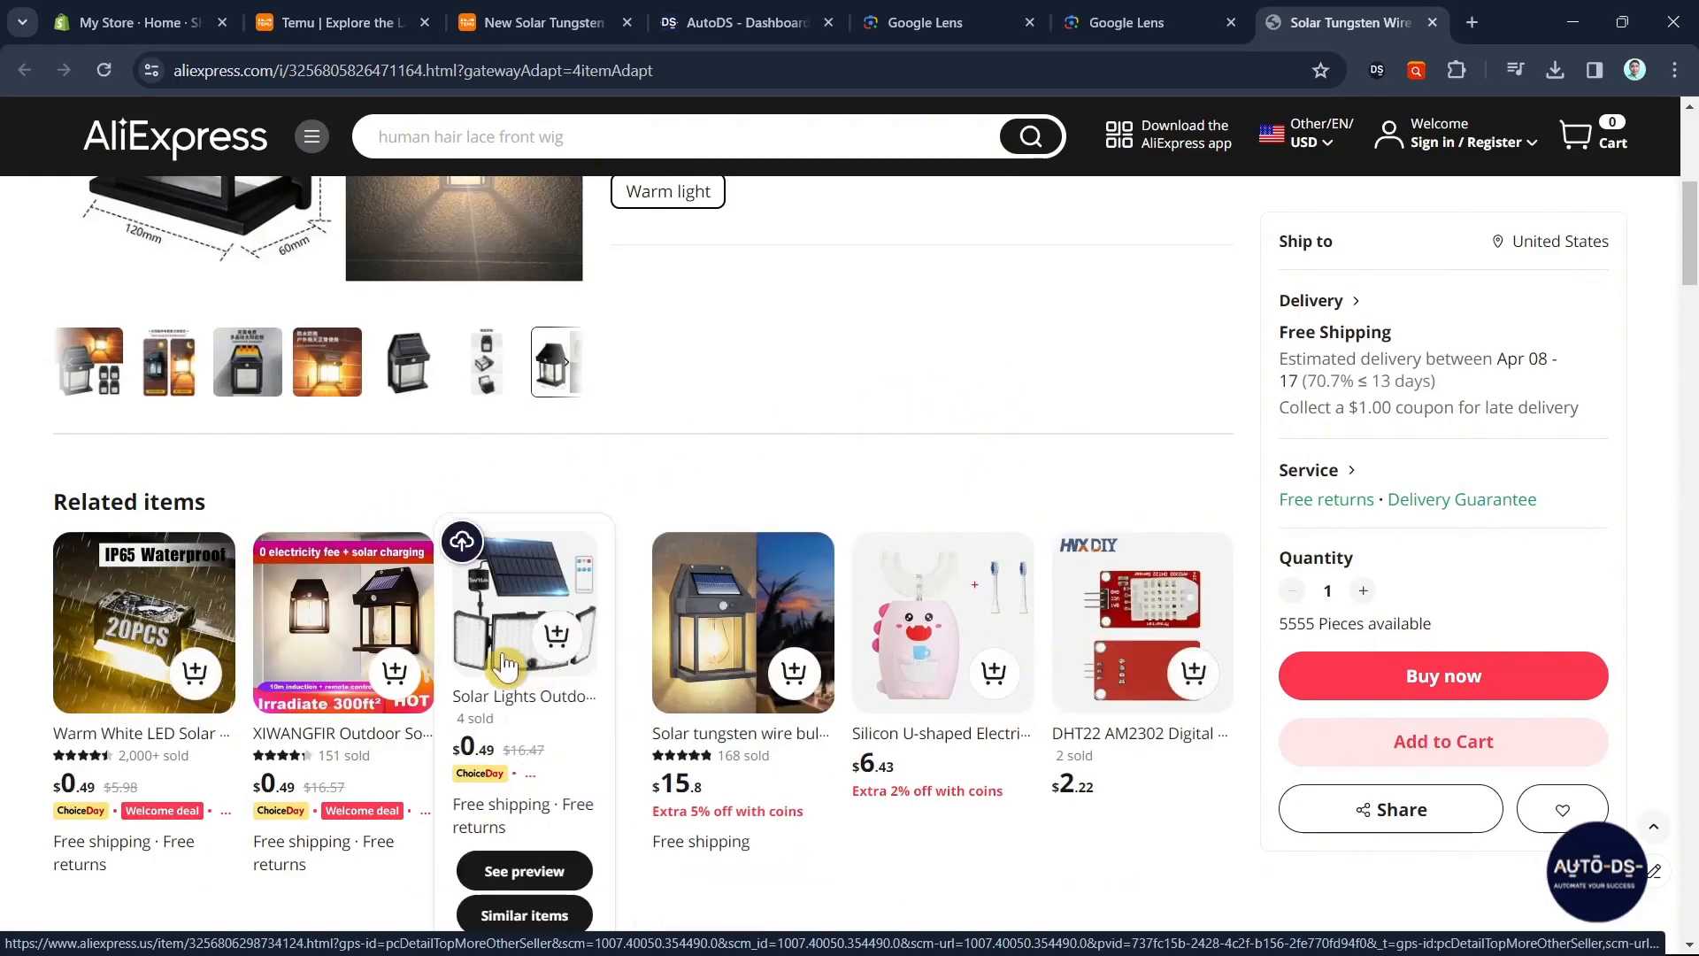
pyautogui.scroll(4, 1043, 466)
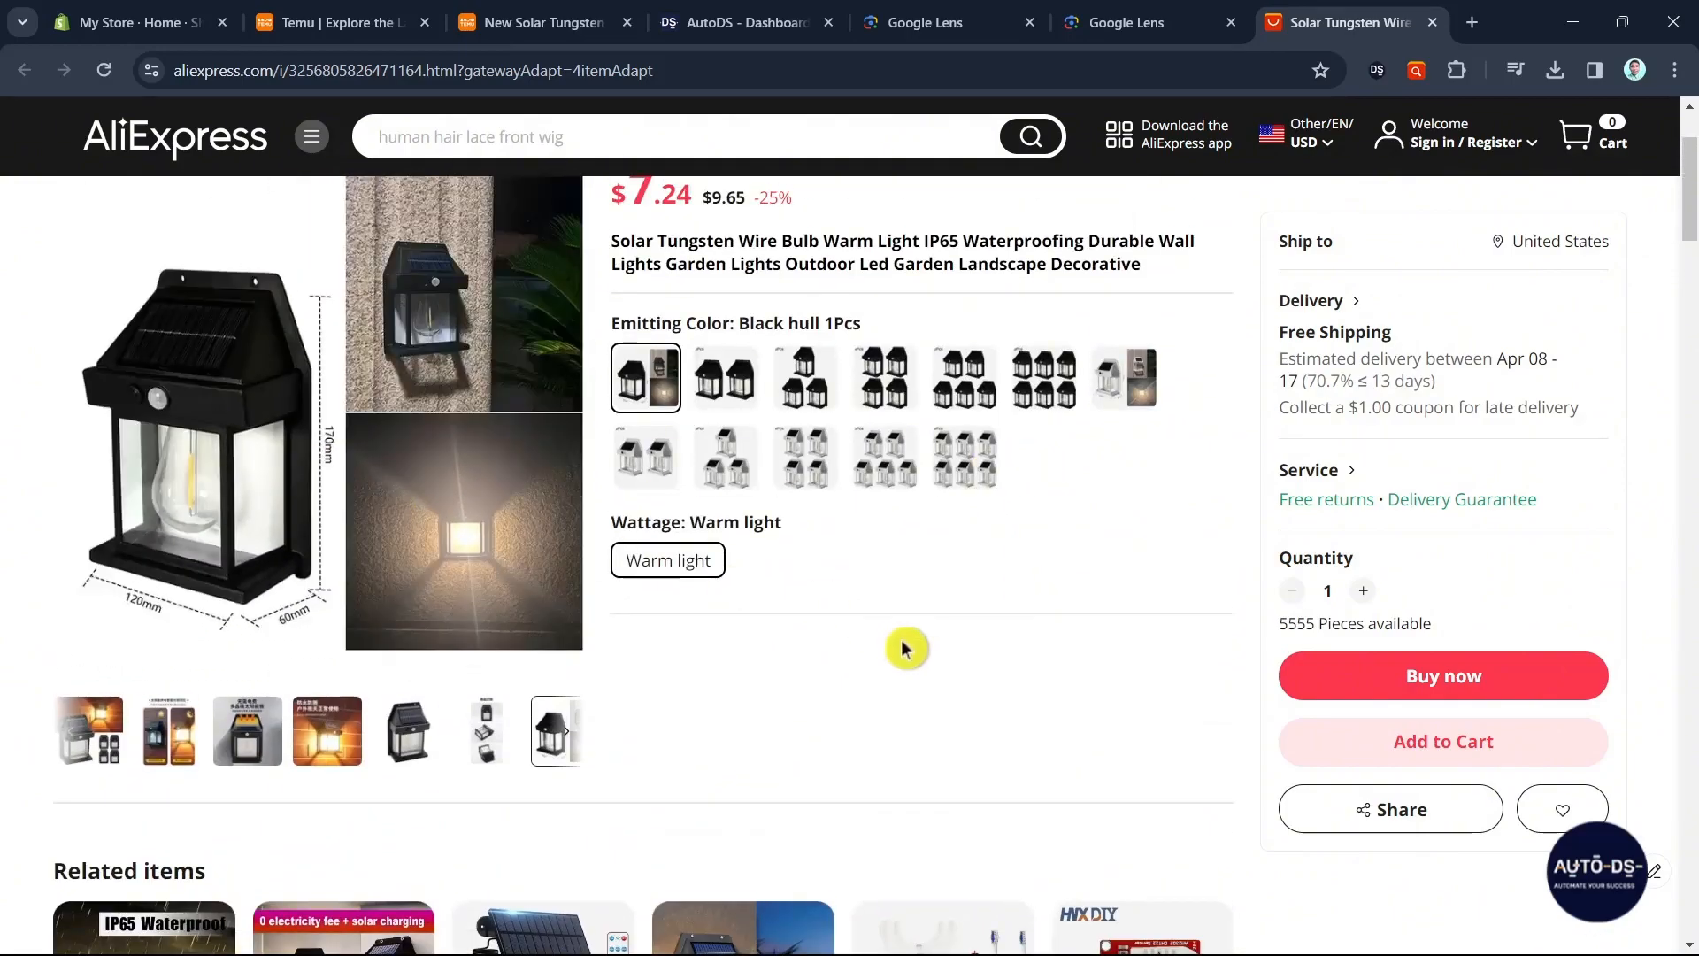
pyautogui.scroll(-6, 916, 644)
pyautogui.moveTo(349, 460)
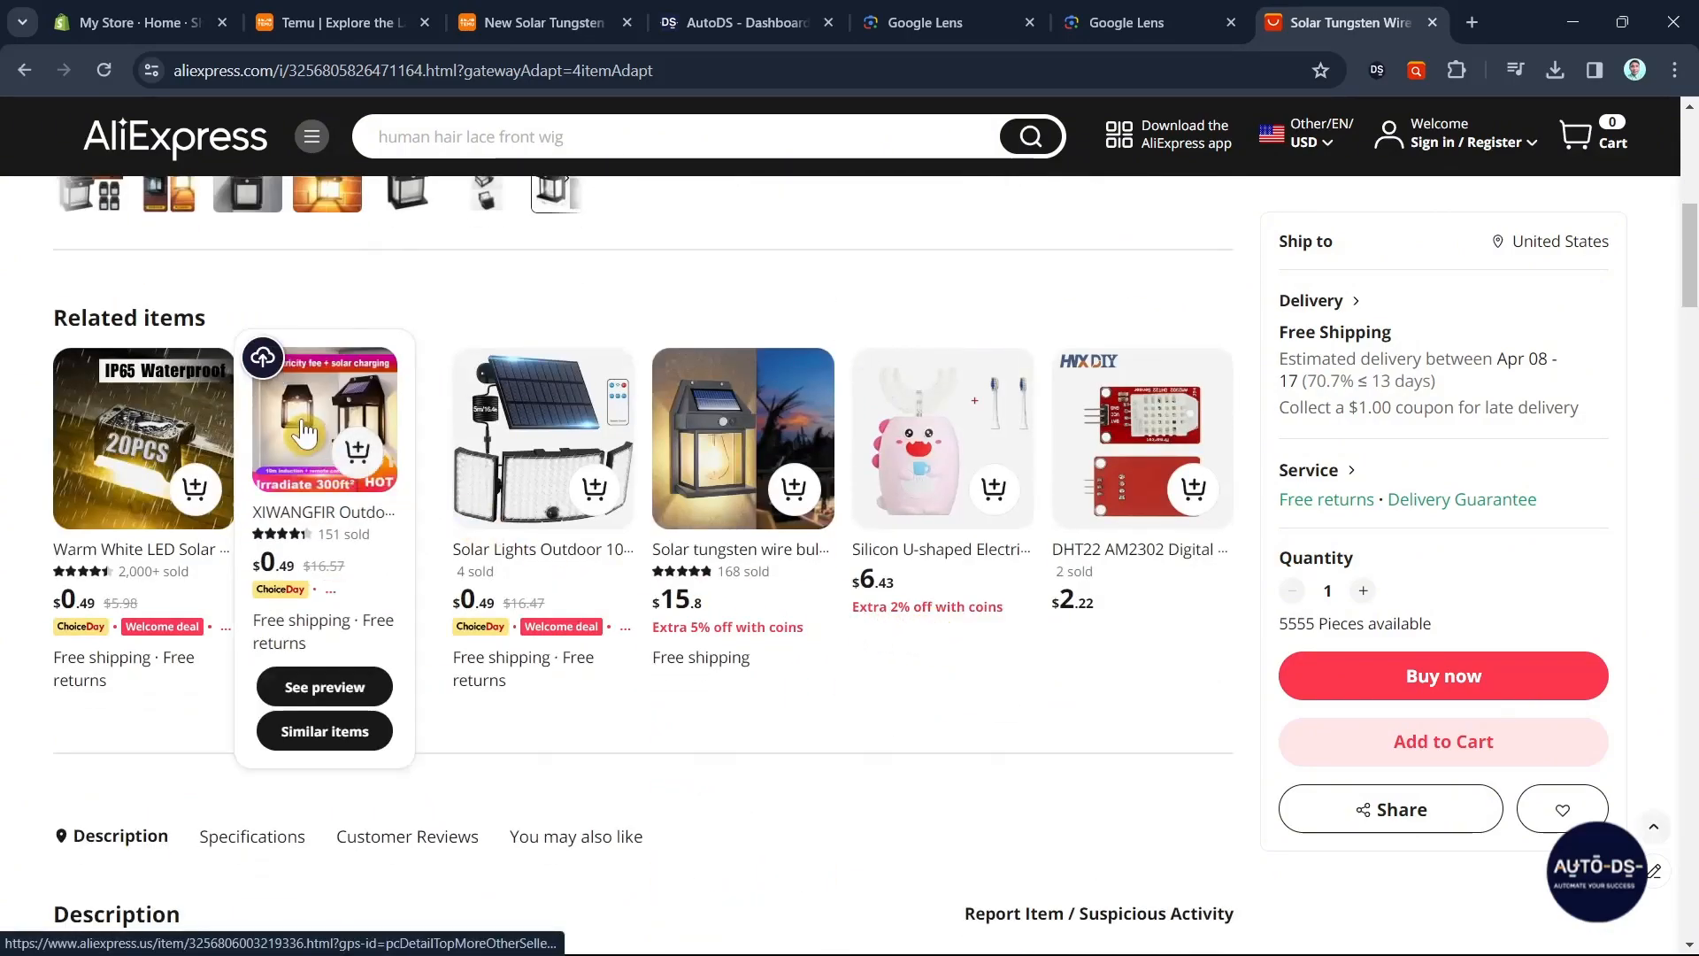
pyautogui.click(306, 429)
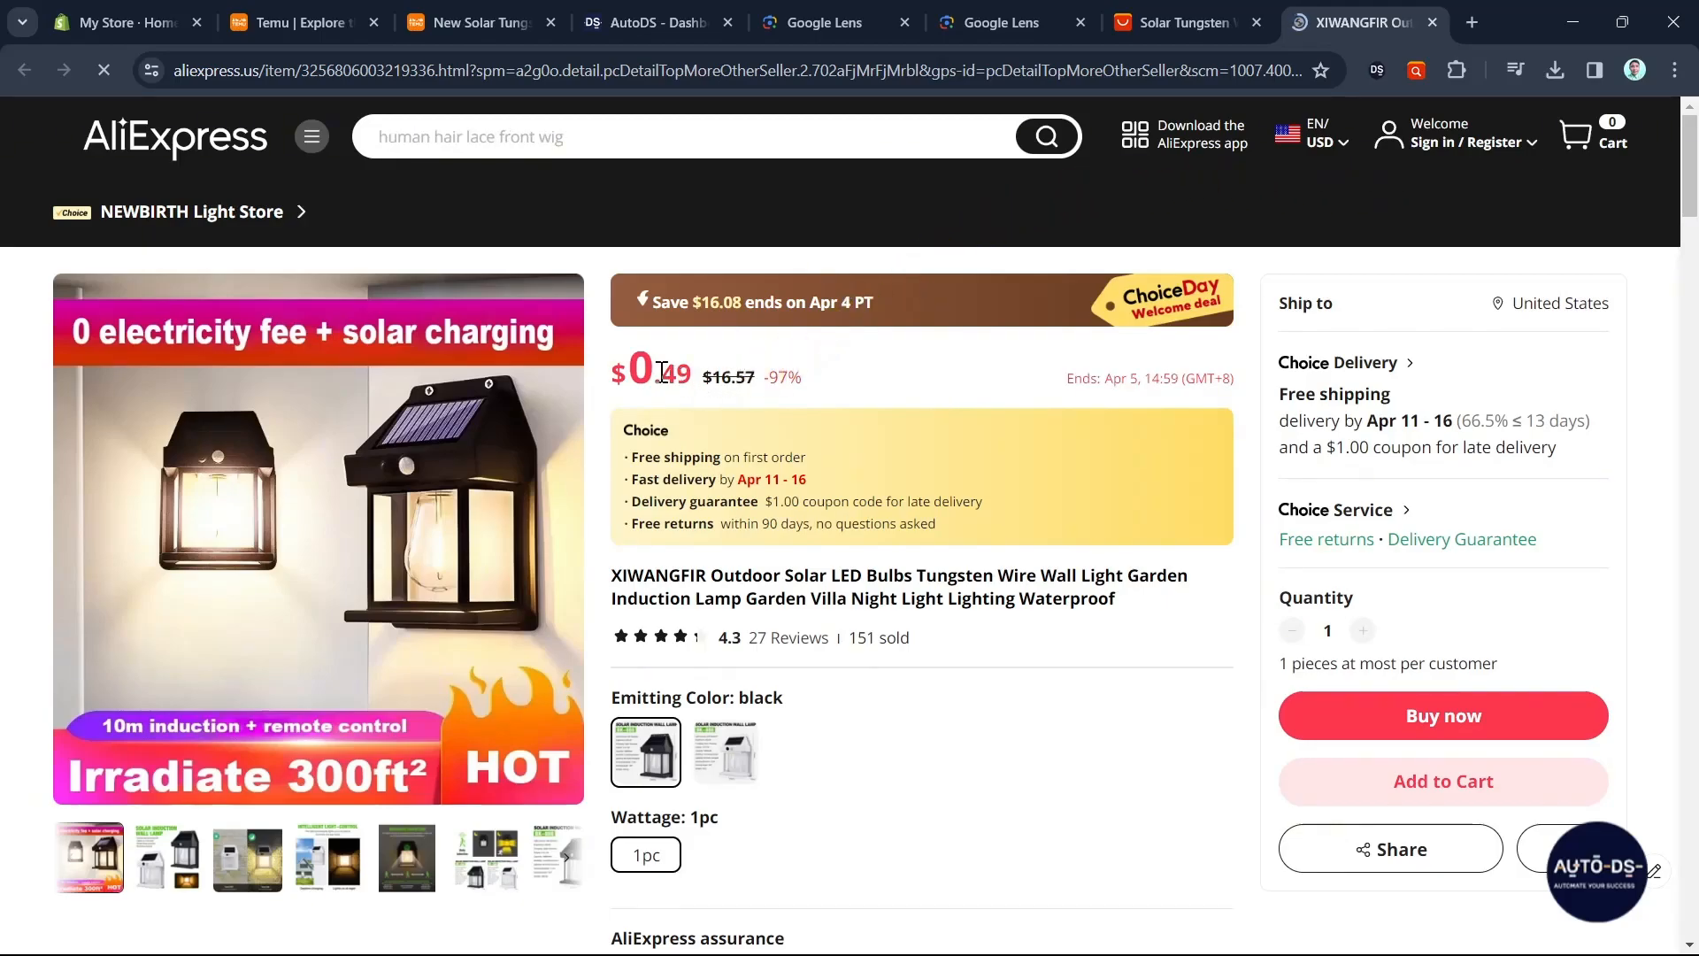
# - Review the XIWANGFIR wall light listing and compare it with the Temu solar wall lamp
pyautogui.scroll(-5, 445, 489)
pyautogui.scroll(5, 448, 676)
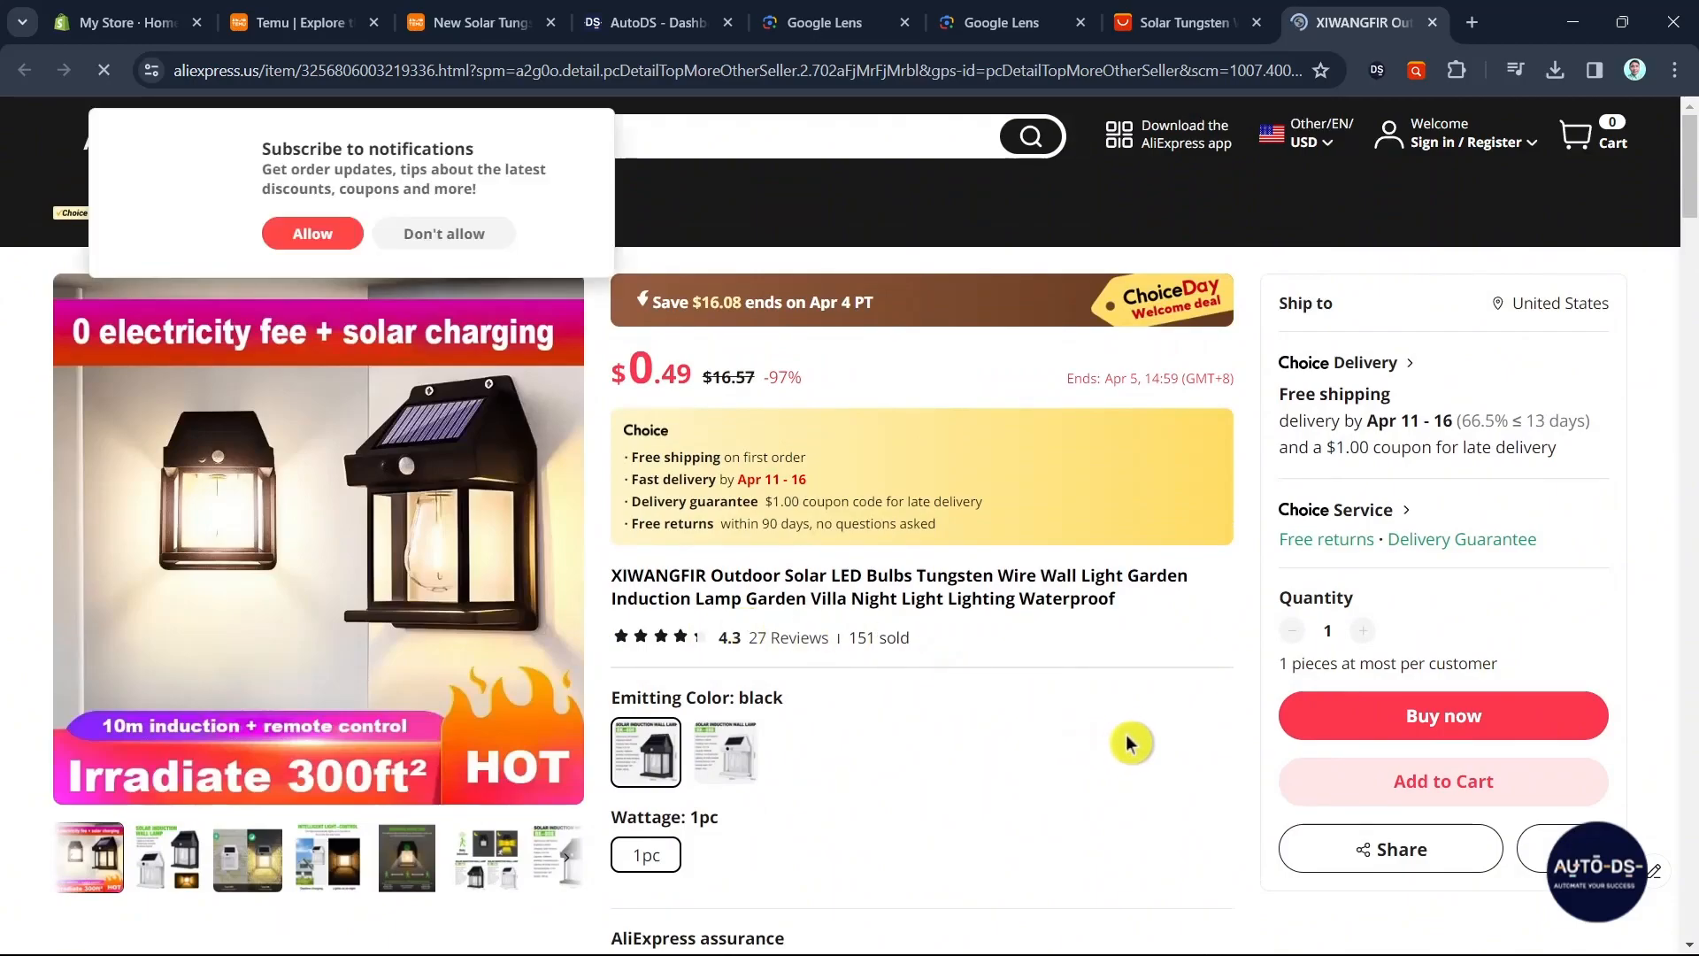
pyautogui.click(467, 13)
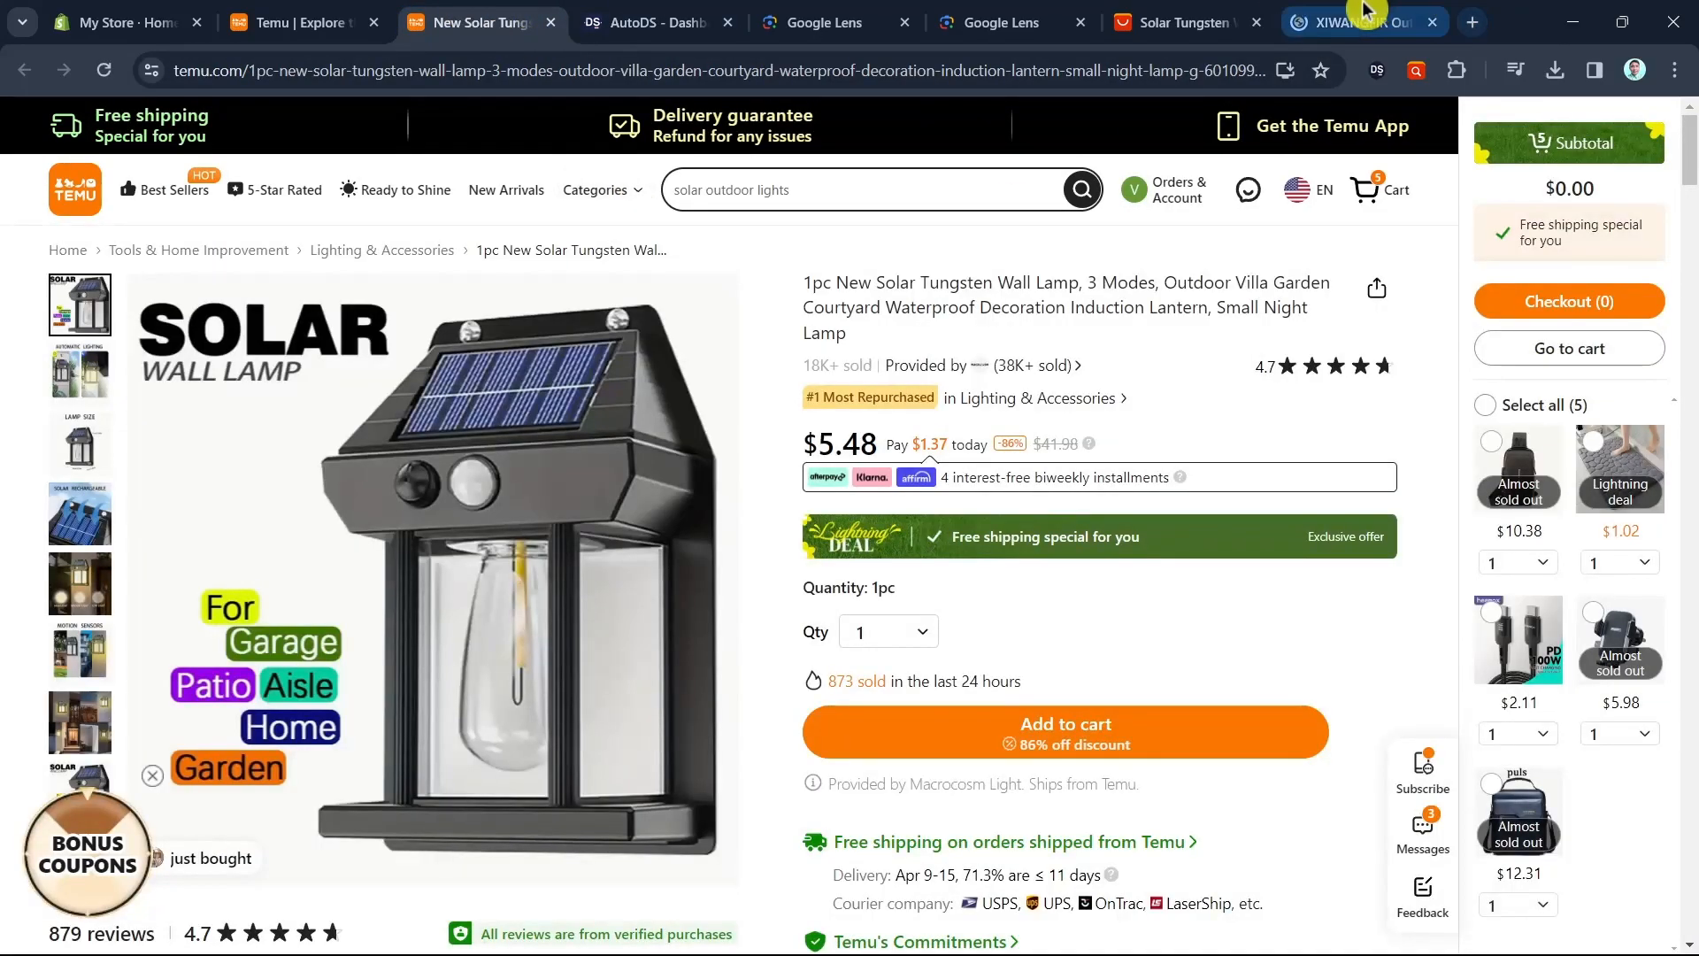
pyautogui.click(1358, 13)
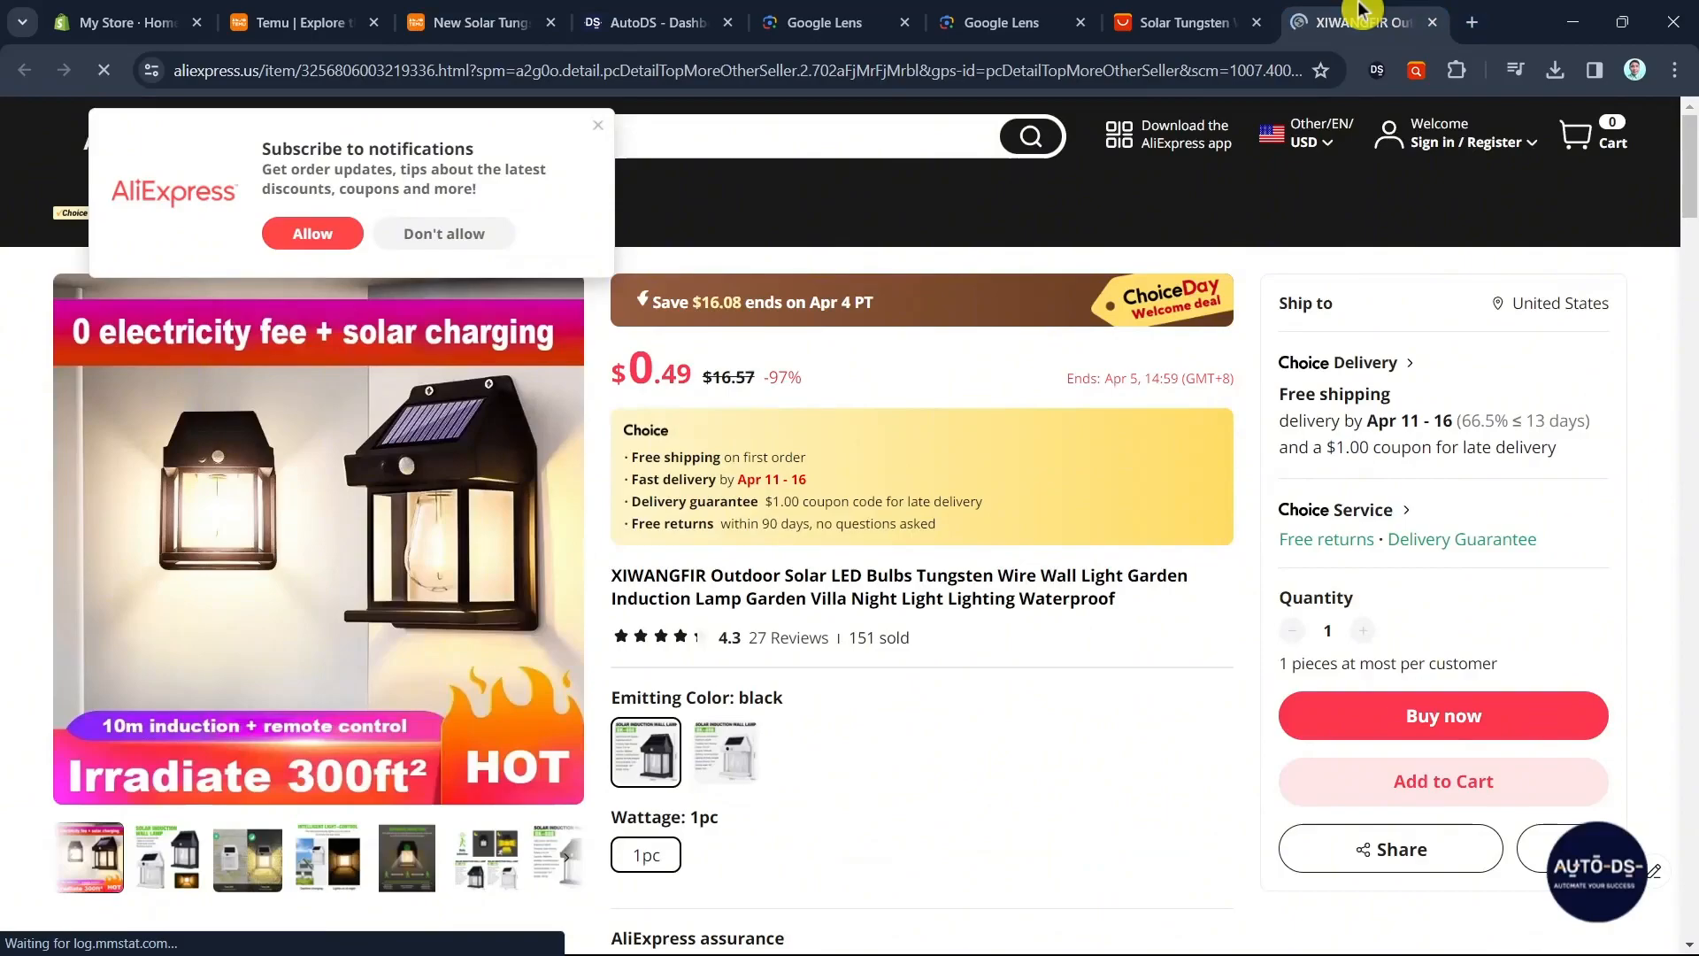
# - Copy the full URL of the XIWANGFIR wall light's AliExpress listing
pyautogui.click(722, 73)
pyautogui.rightClick(720, 75)
pyautogui.click(699, 81)
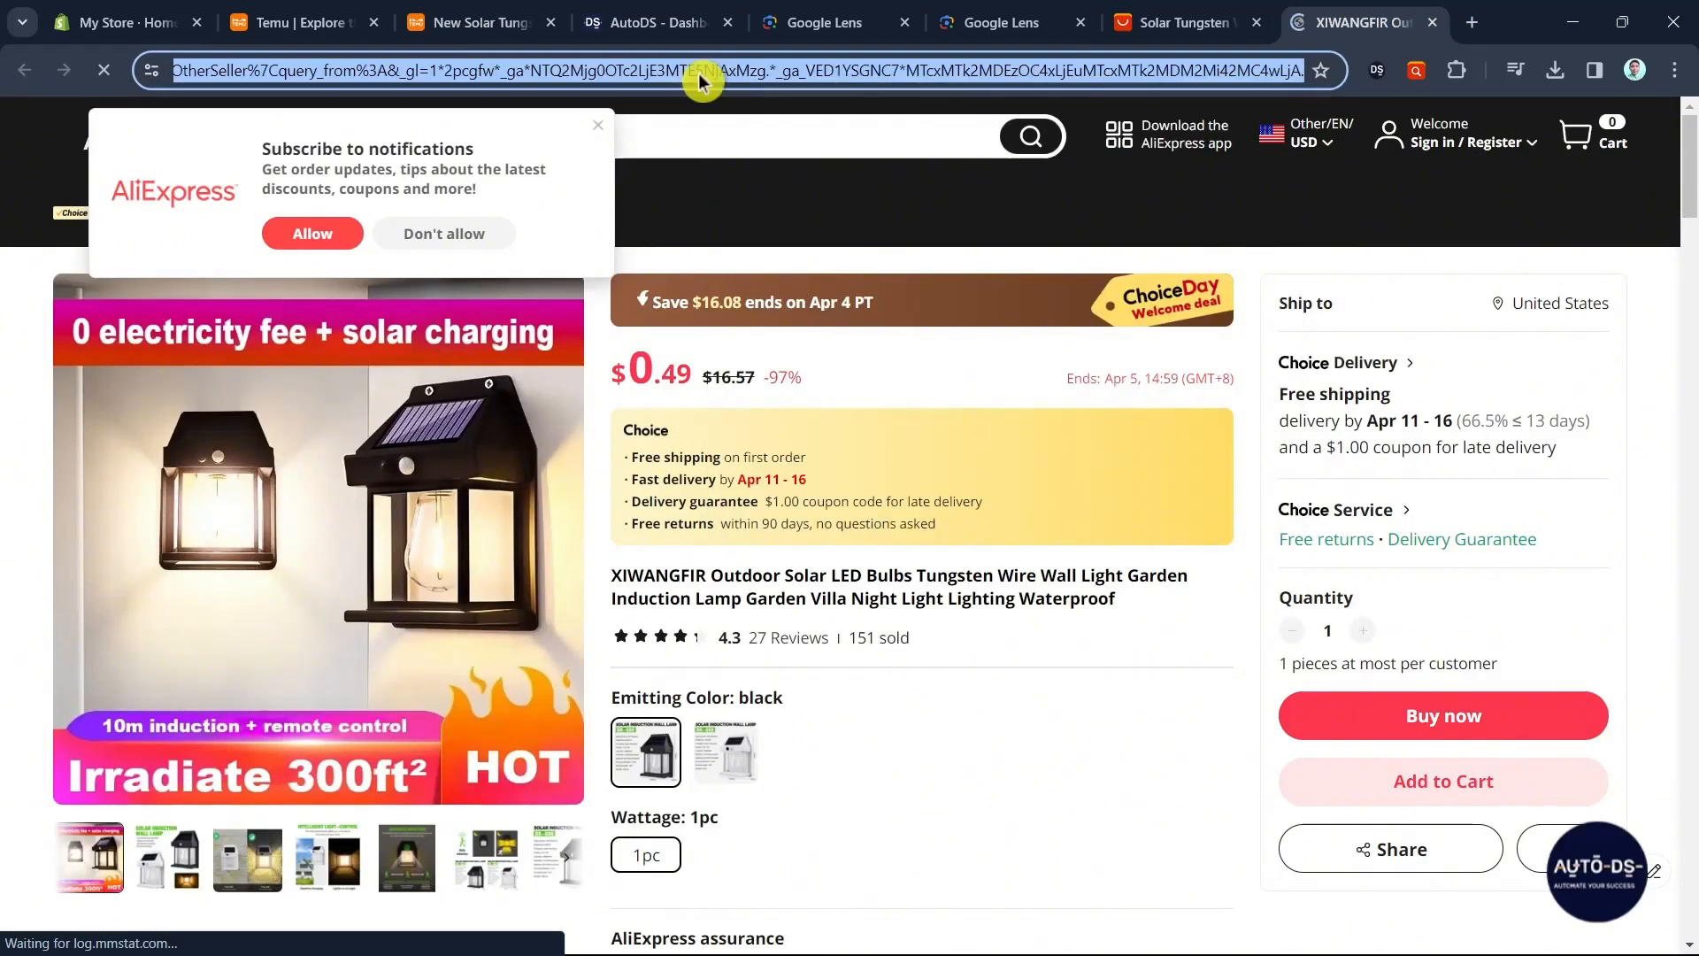
pyautogui.rightClick(699, 81)
pyautogui.click(807, 294)
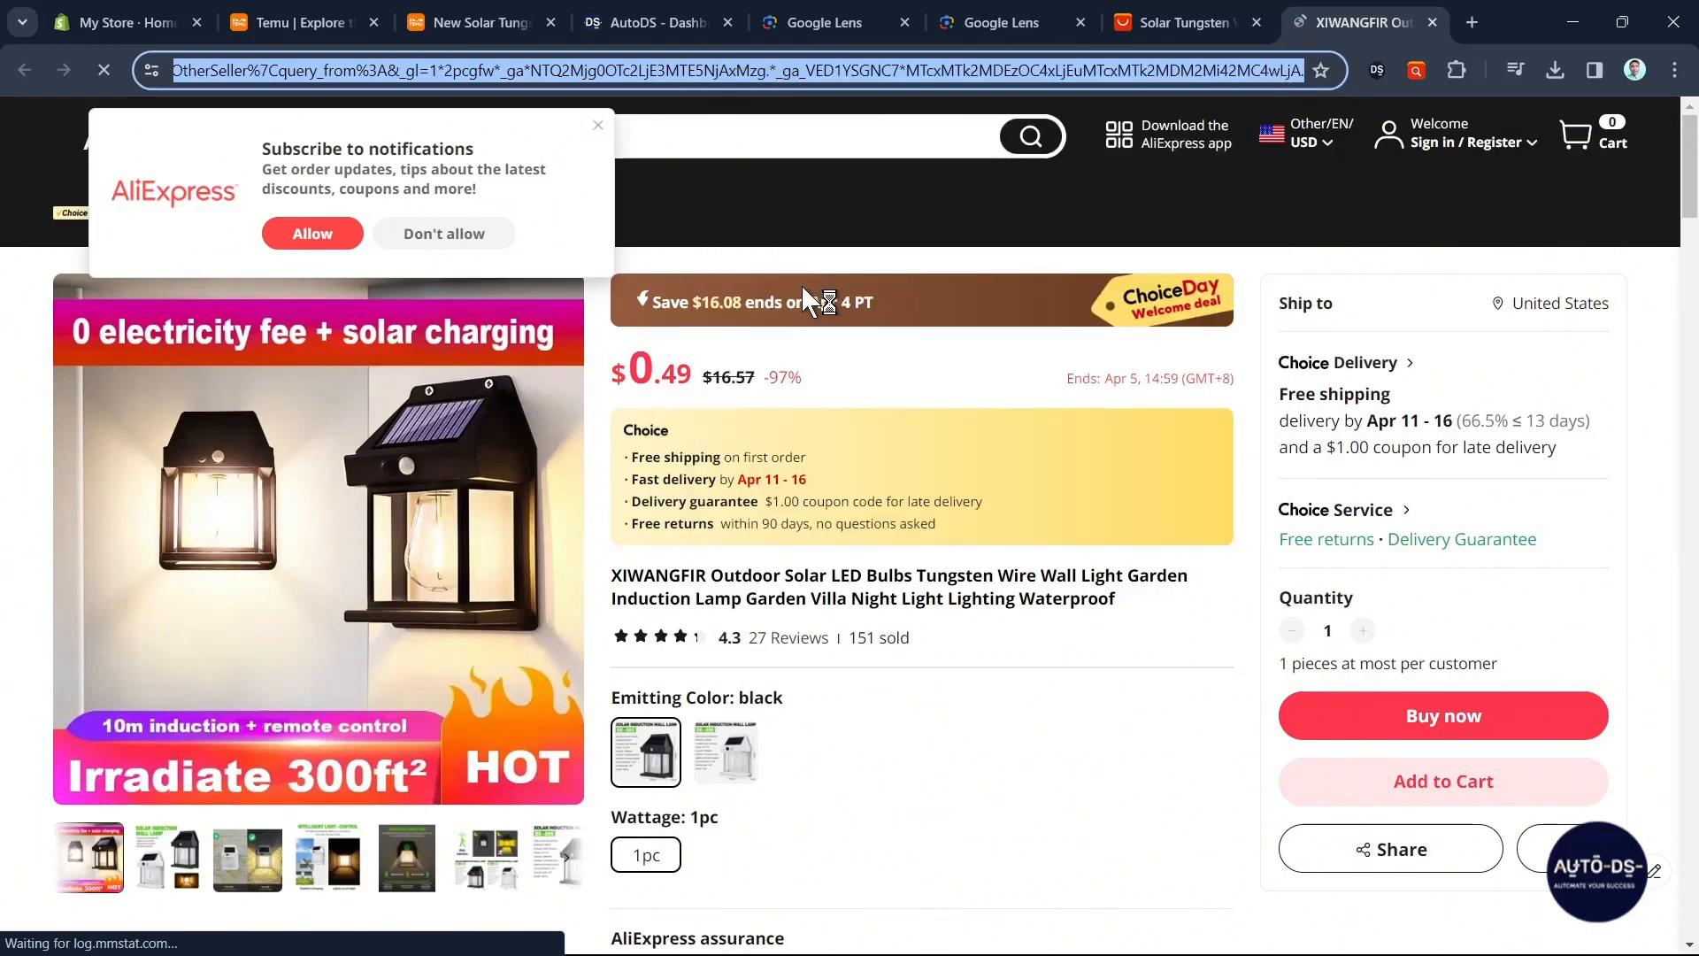
# - Switch to AutoDS, replace the Temu supplier URL with the copied AliExpress link, and open the product for quick editing
pyautogui.click(682, 21)
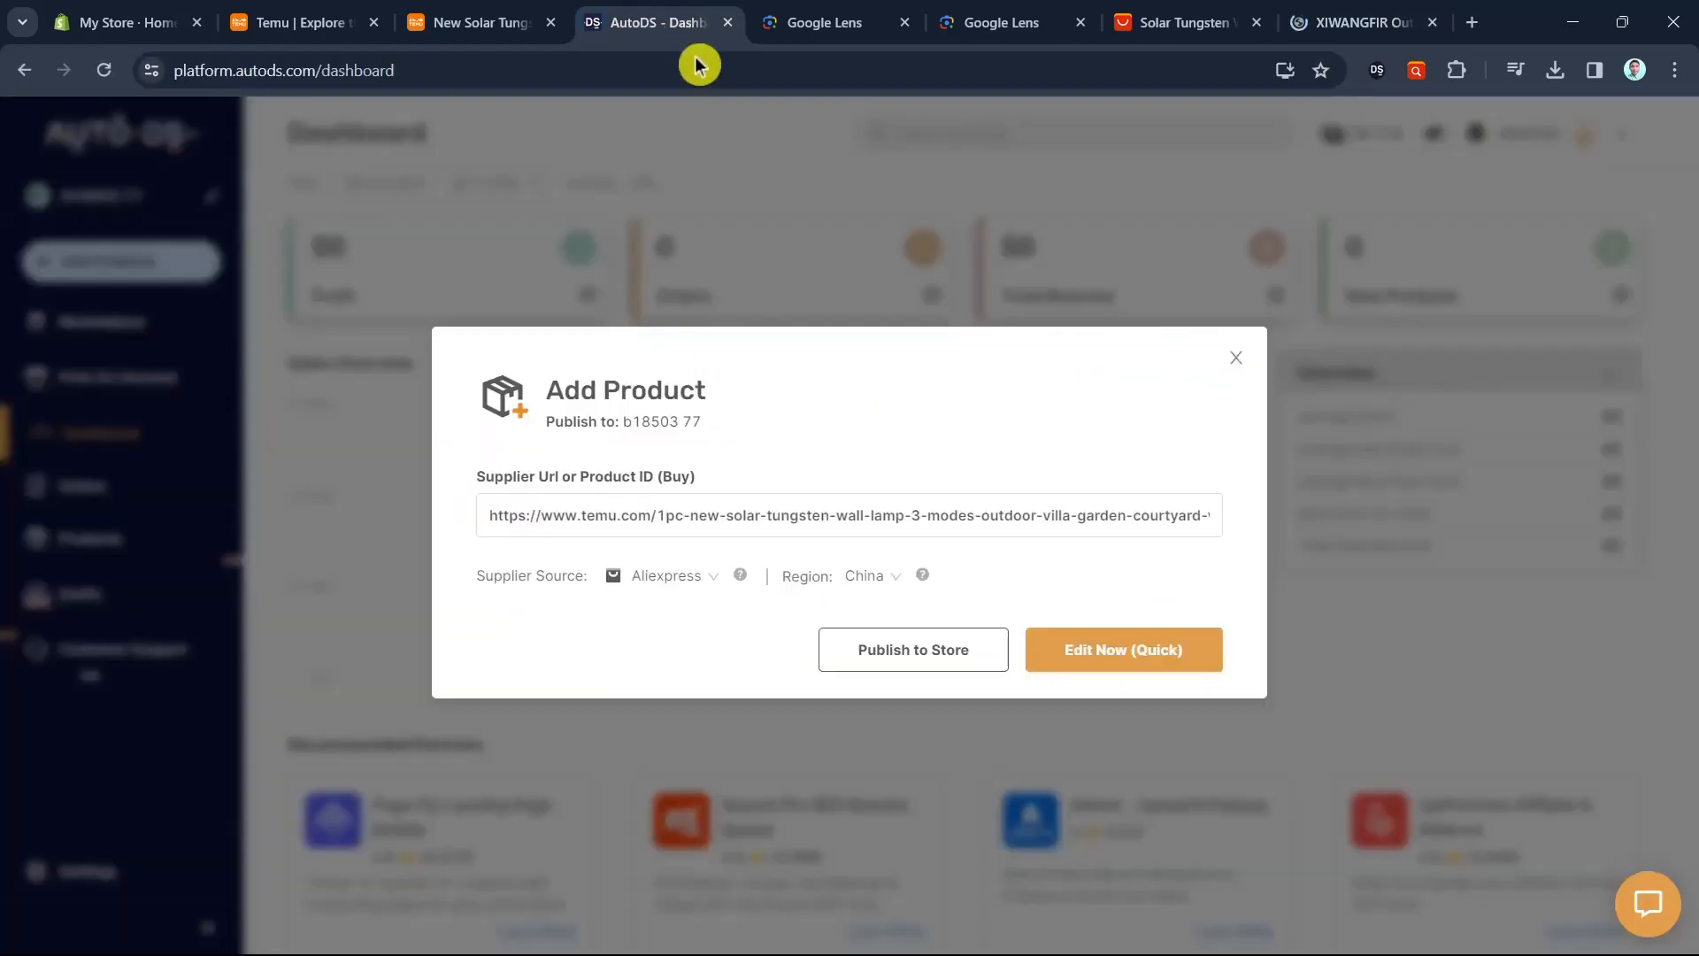
pyautogui.tripleClick(631, 512)
pyautogui.rightClick(663, 513)
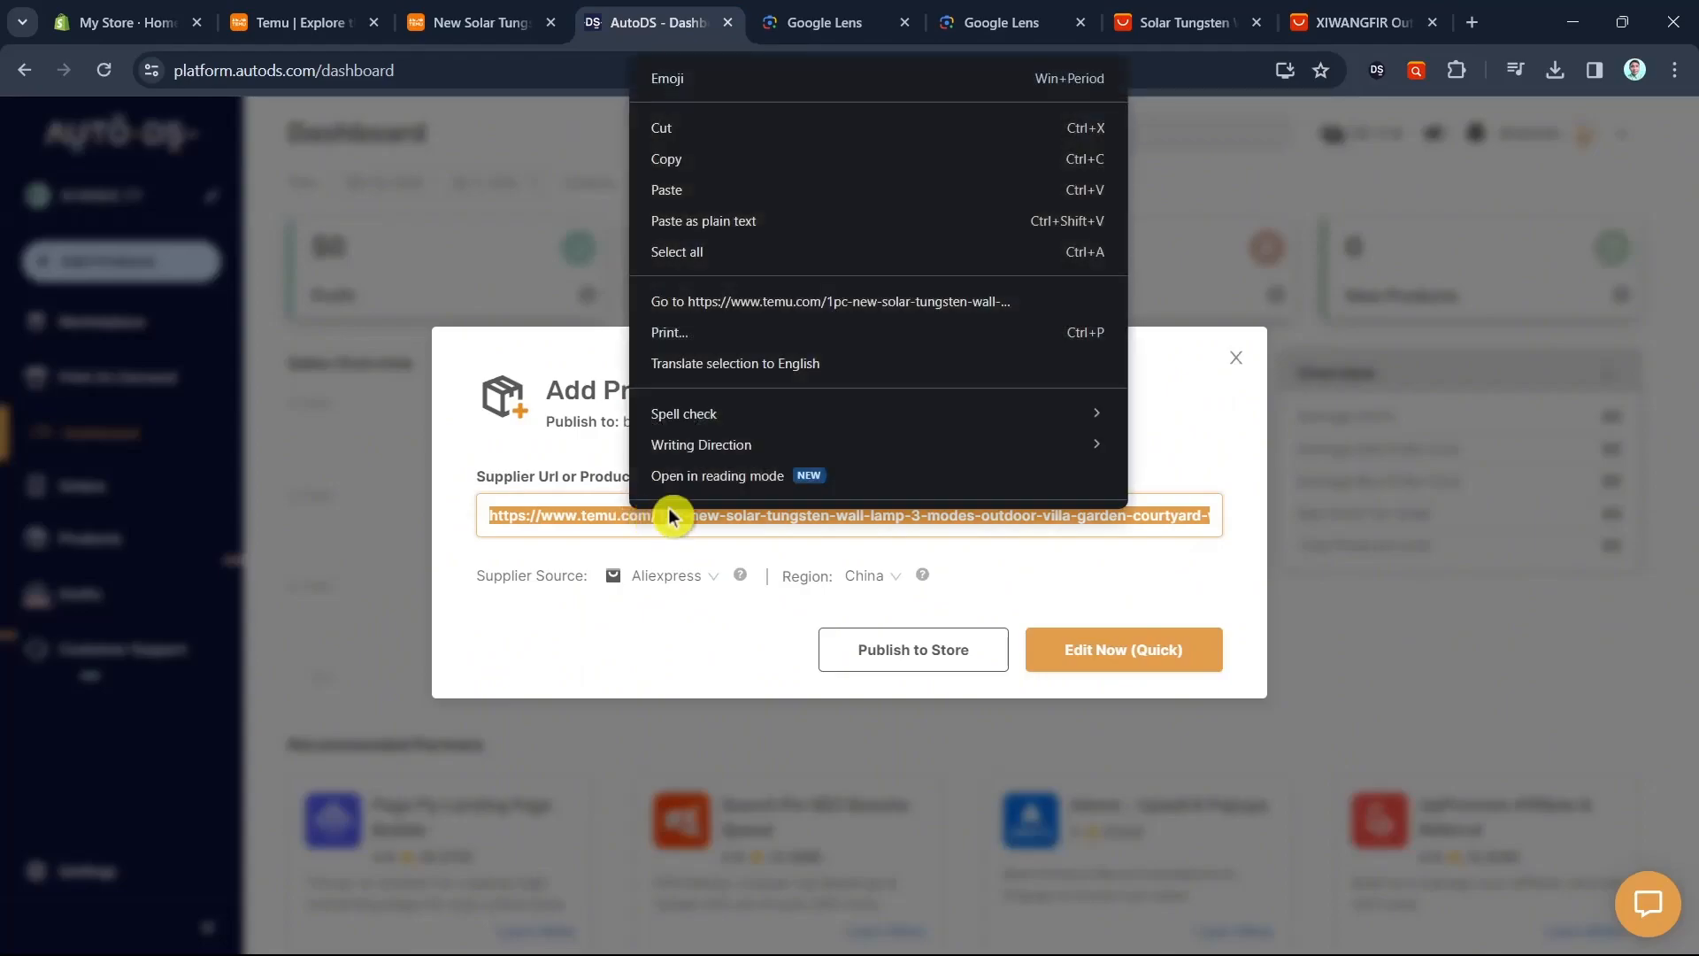
pyautogui.click(722, 222)
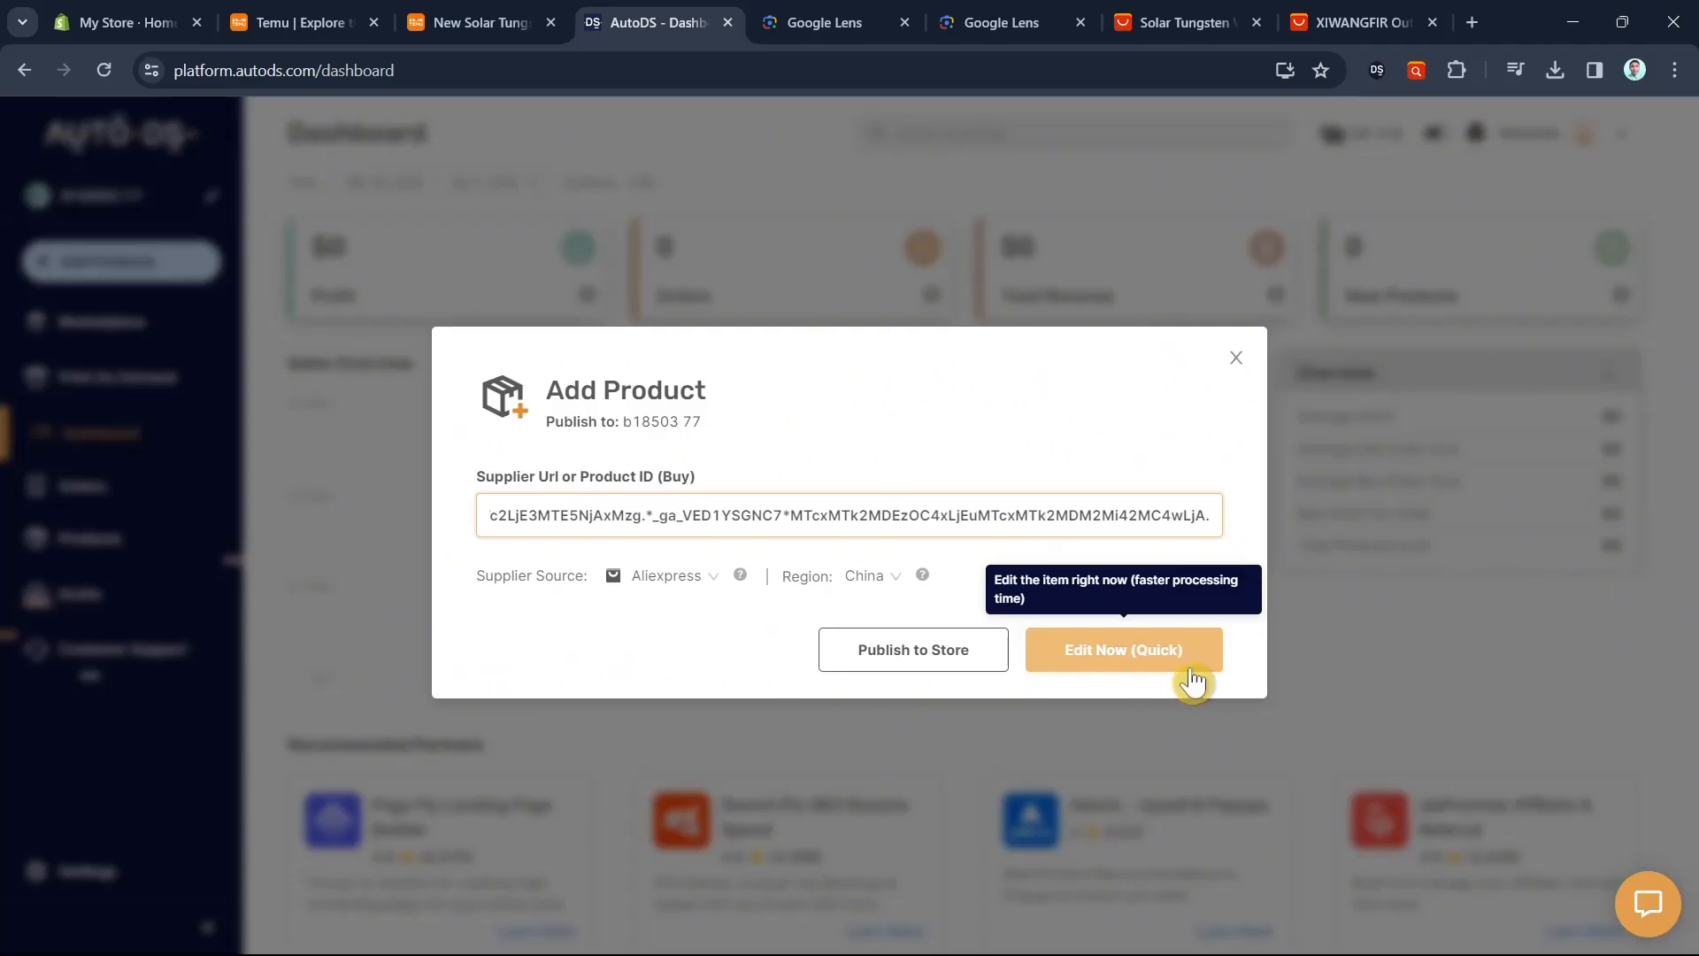
pyautogui.click(1161, 656)
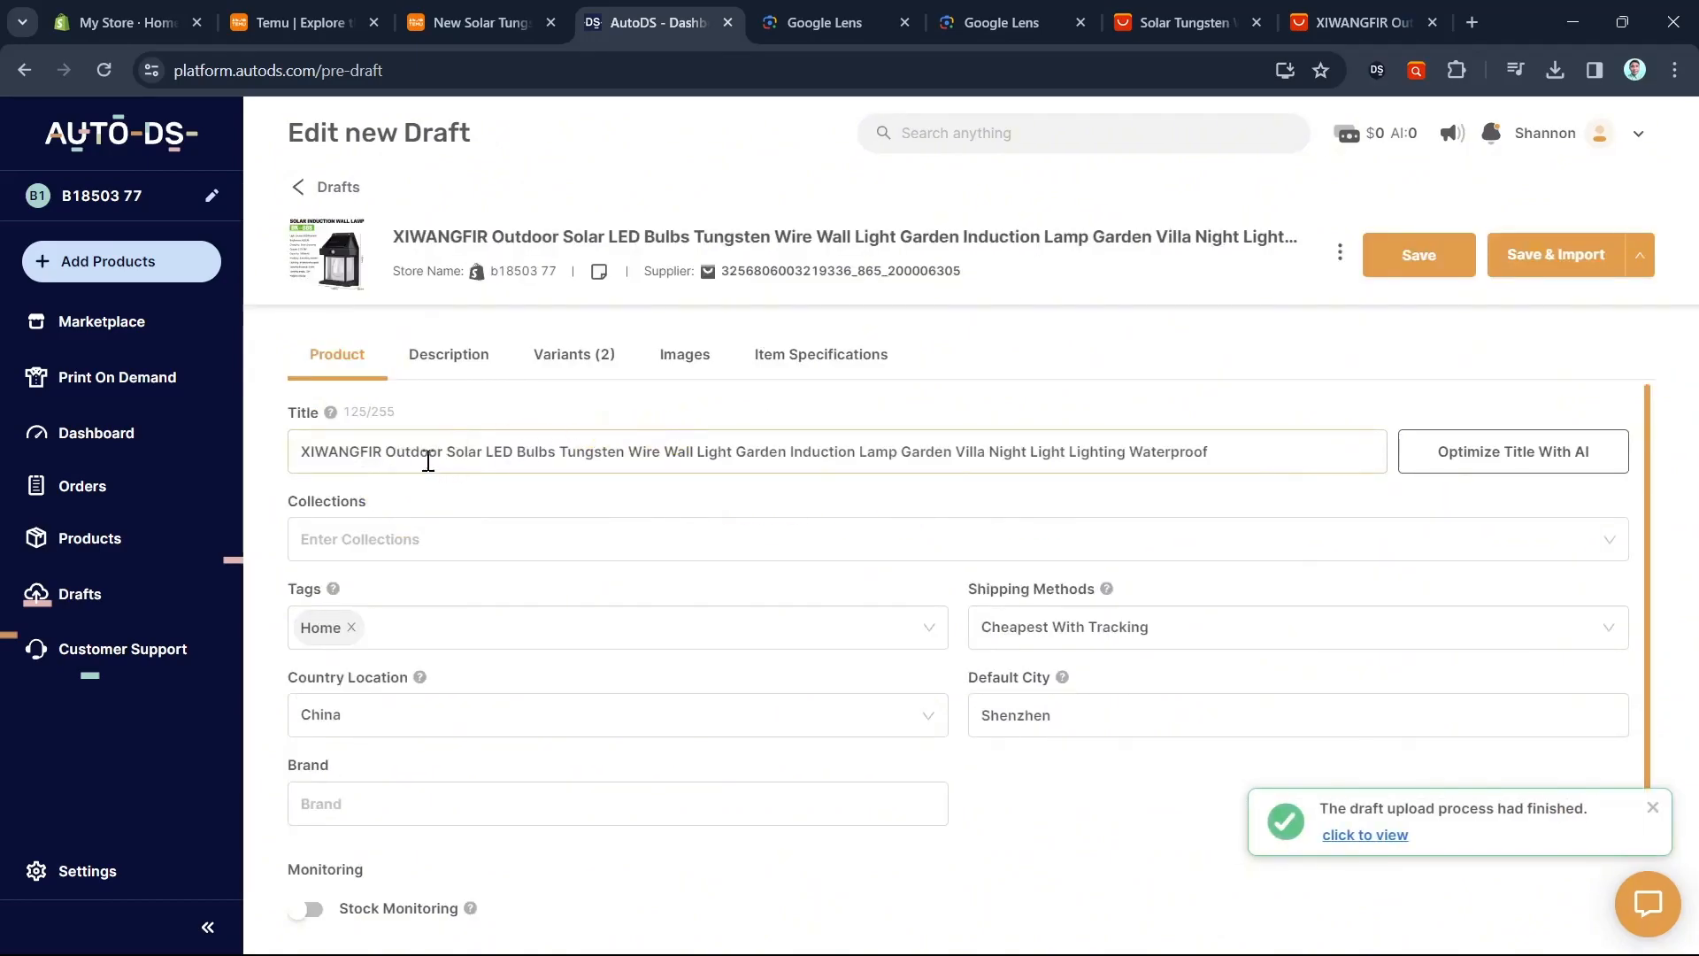
# - Shorten the draft's product title to "Outdoor Solar LED Bulbs Waterproof"
pyautogui.moveTo(386, 457); pyautogui.dragTo(317, 432)
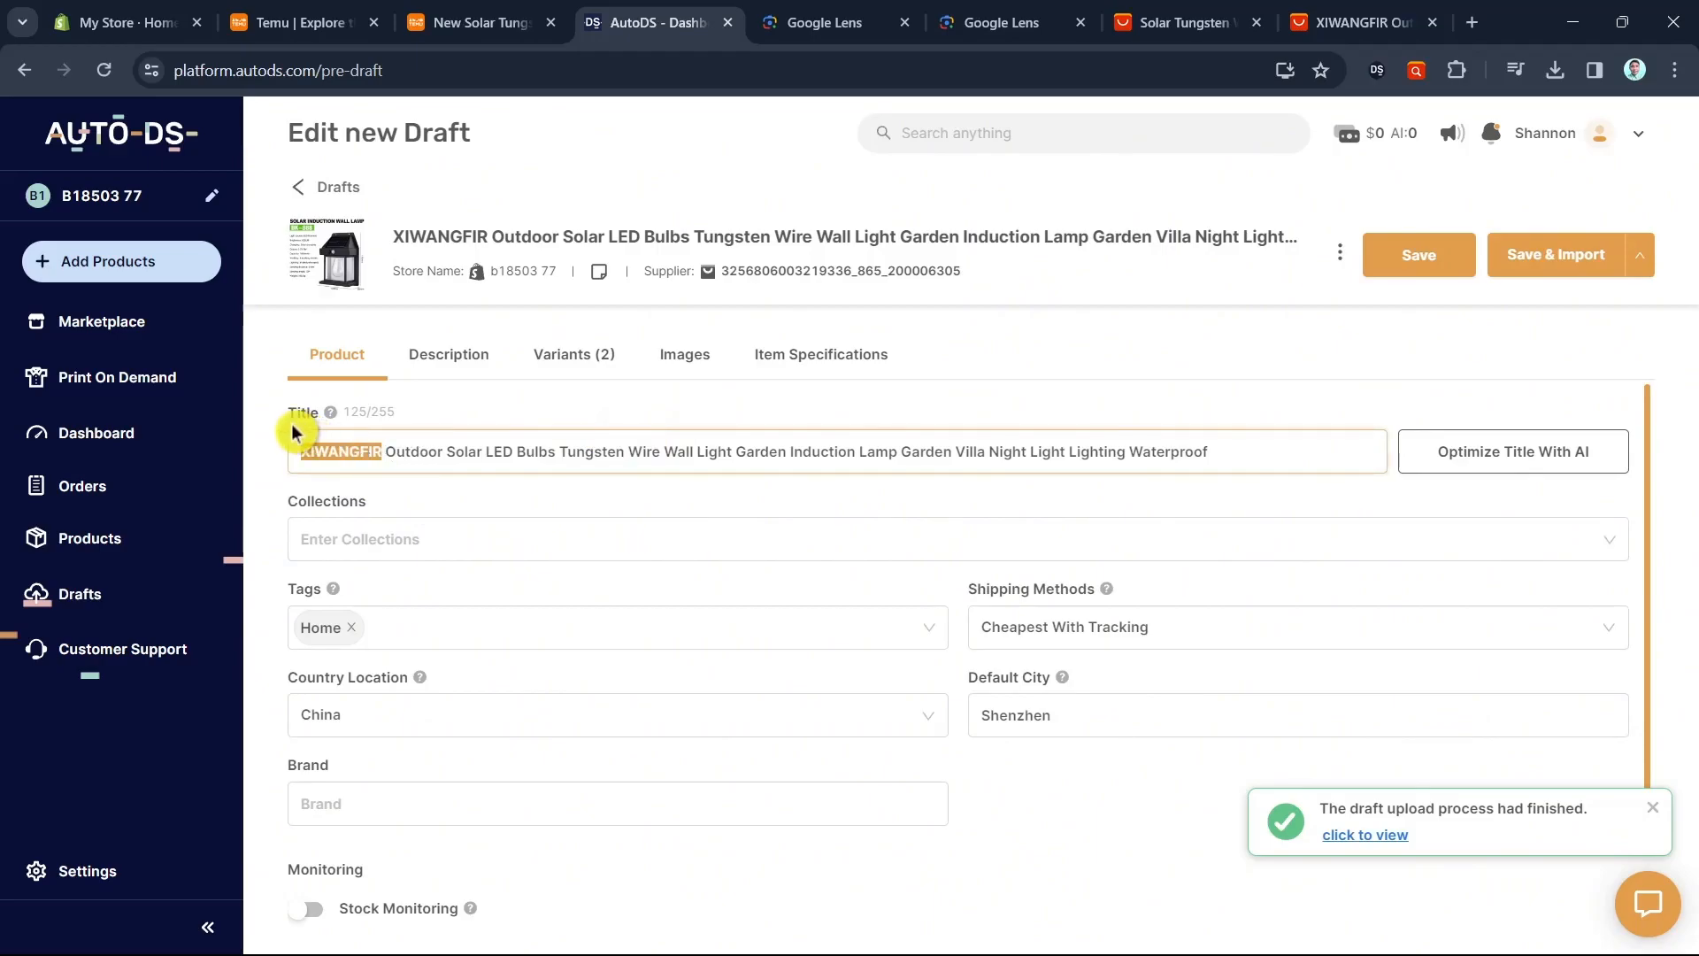
pyautogui.press('BackSpace')
pyautogui.press('BackSpace')
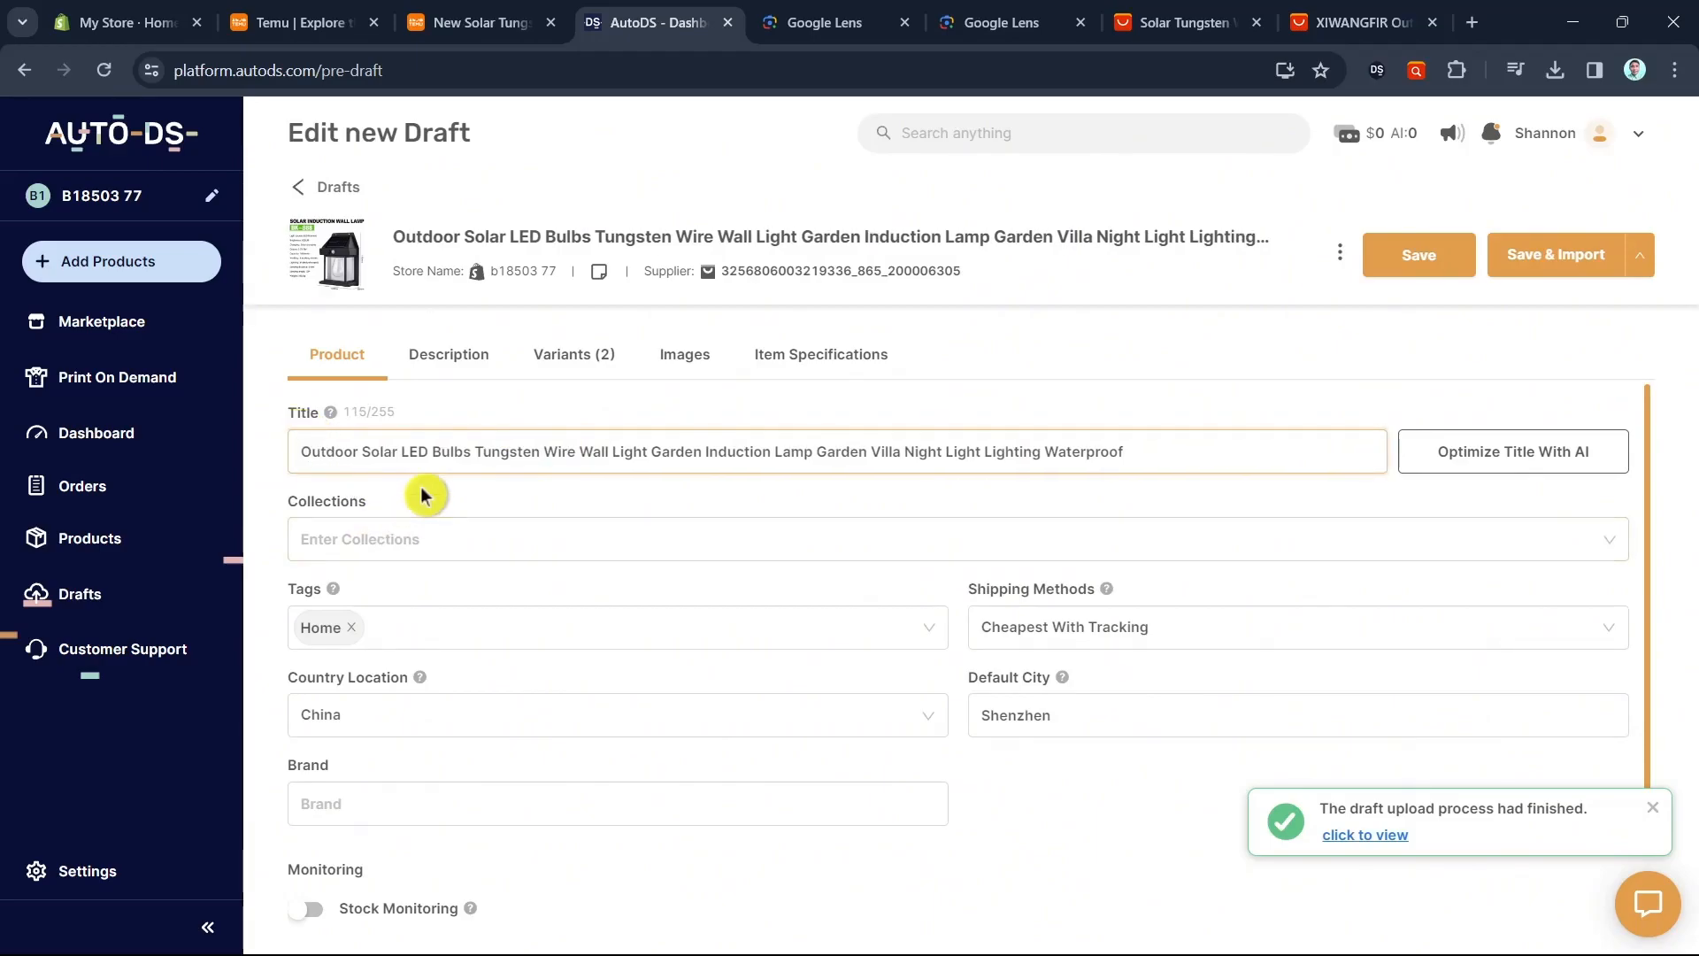
pyautogui.moveTo(472, 453); pyautogui.dragTo(1176, 441)
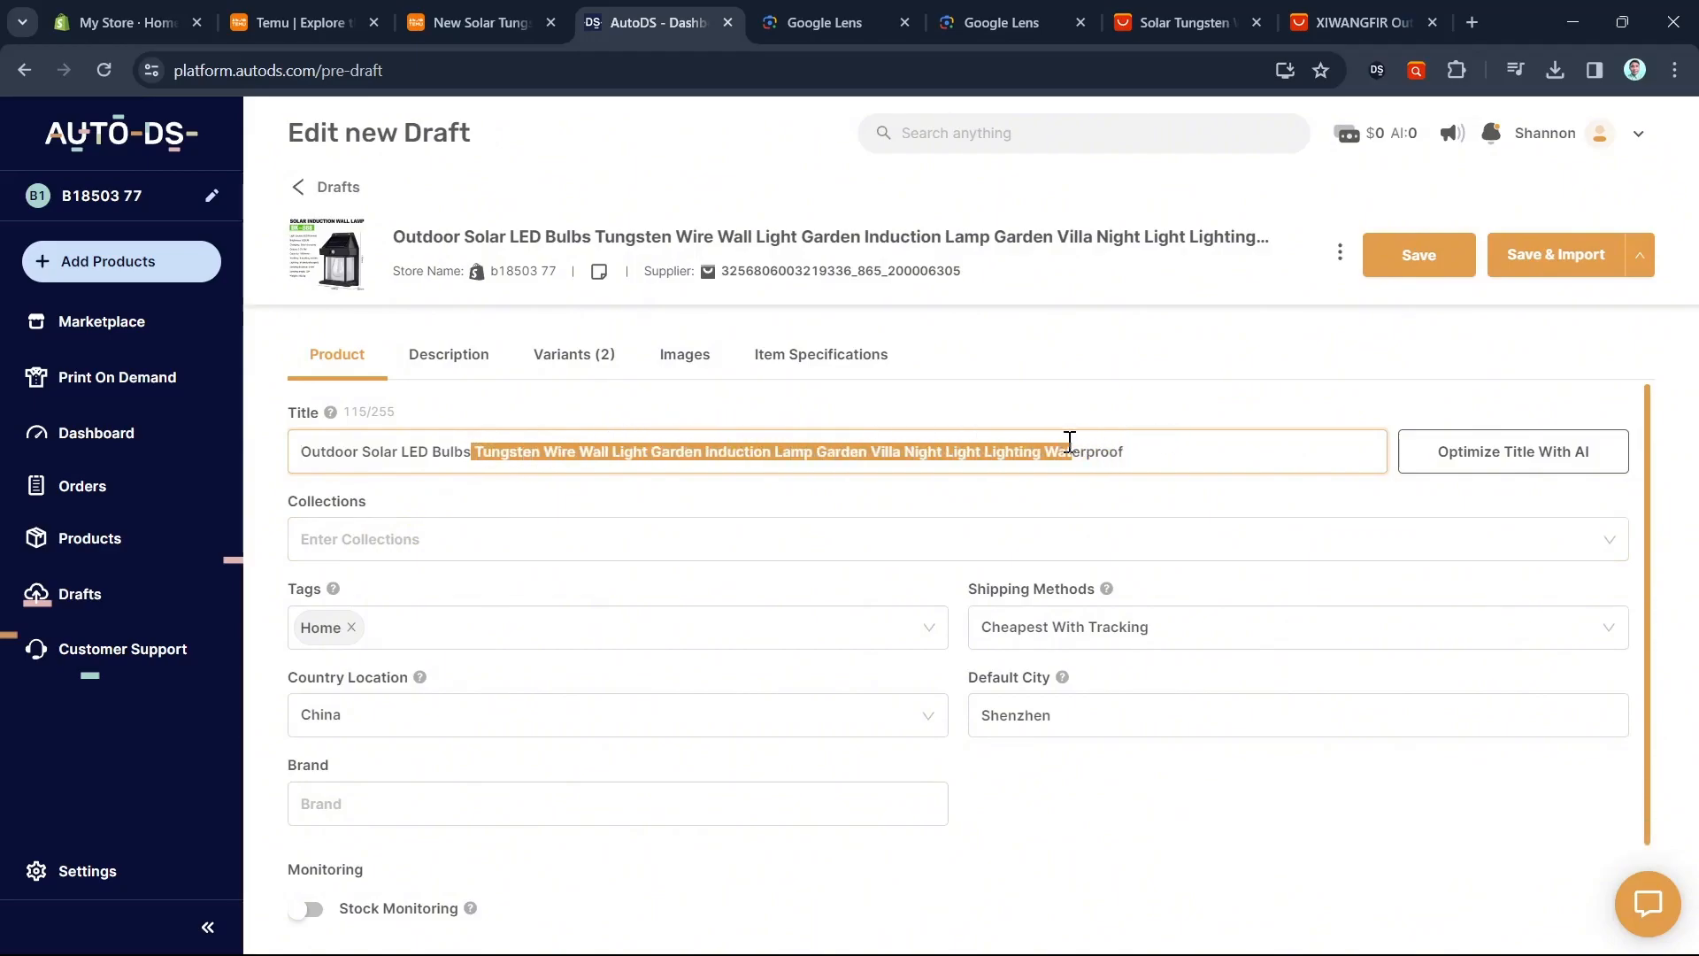
pyautogui.press('BackSpace')
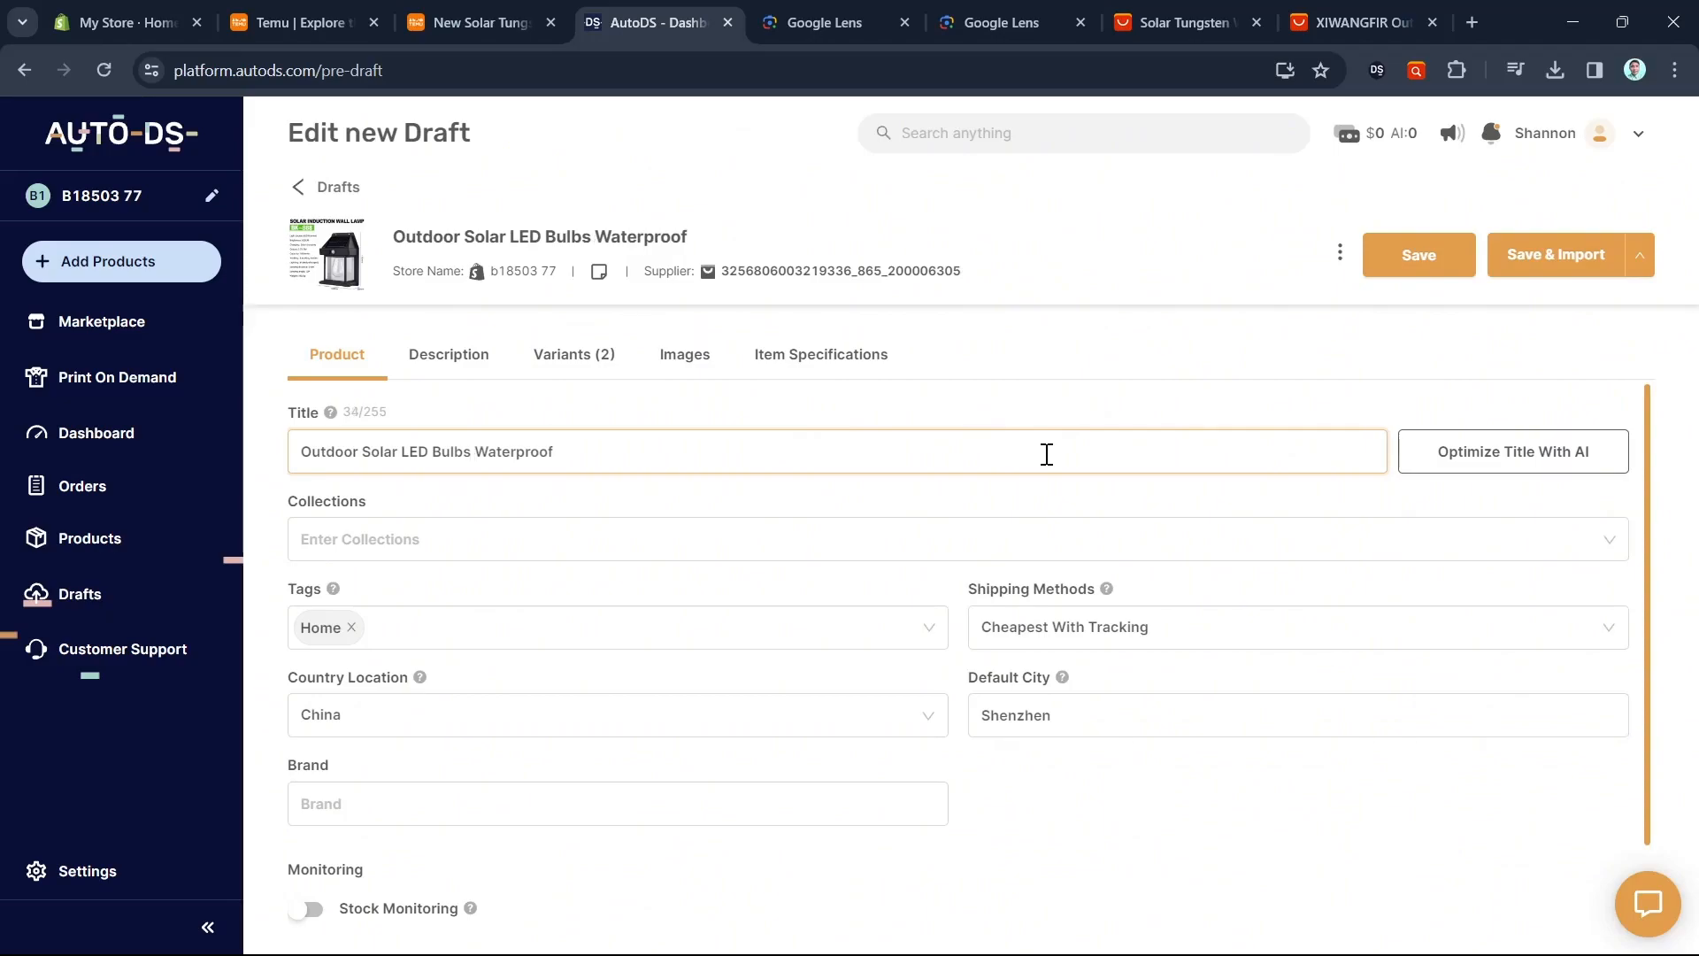
# - Try to generate the product title and description with AI in a more professional tone at Balanced temperature, and close the generator
pyautogui.click(1511, 458)
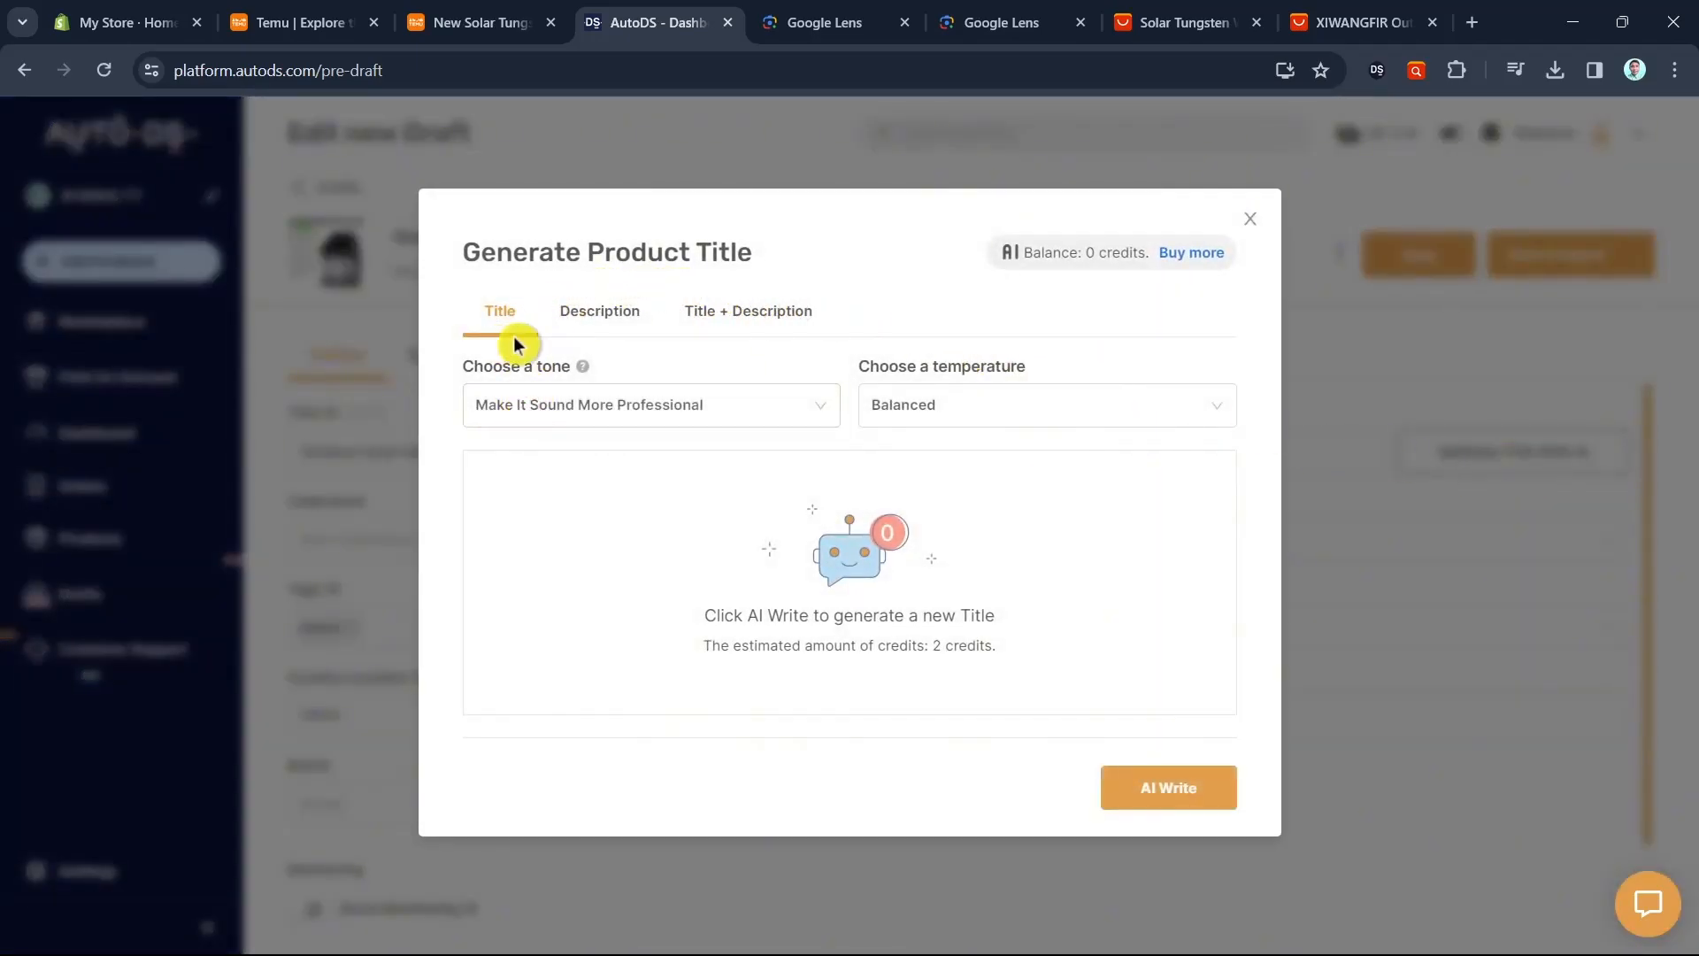
pyautogui.click(628, 316)
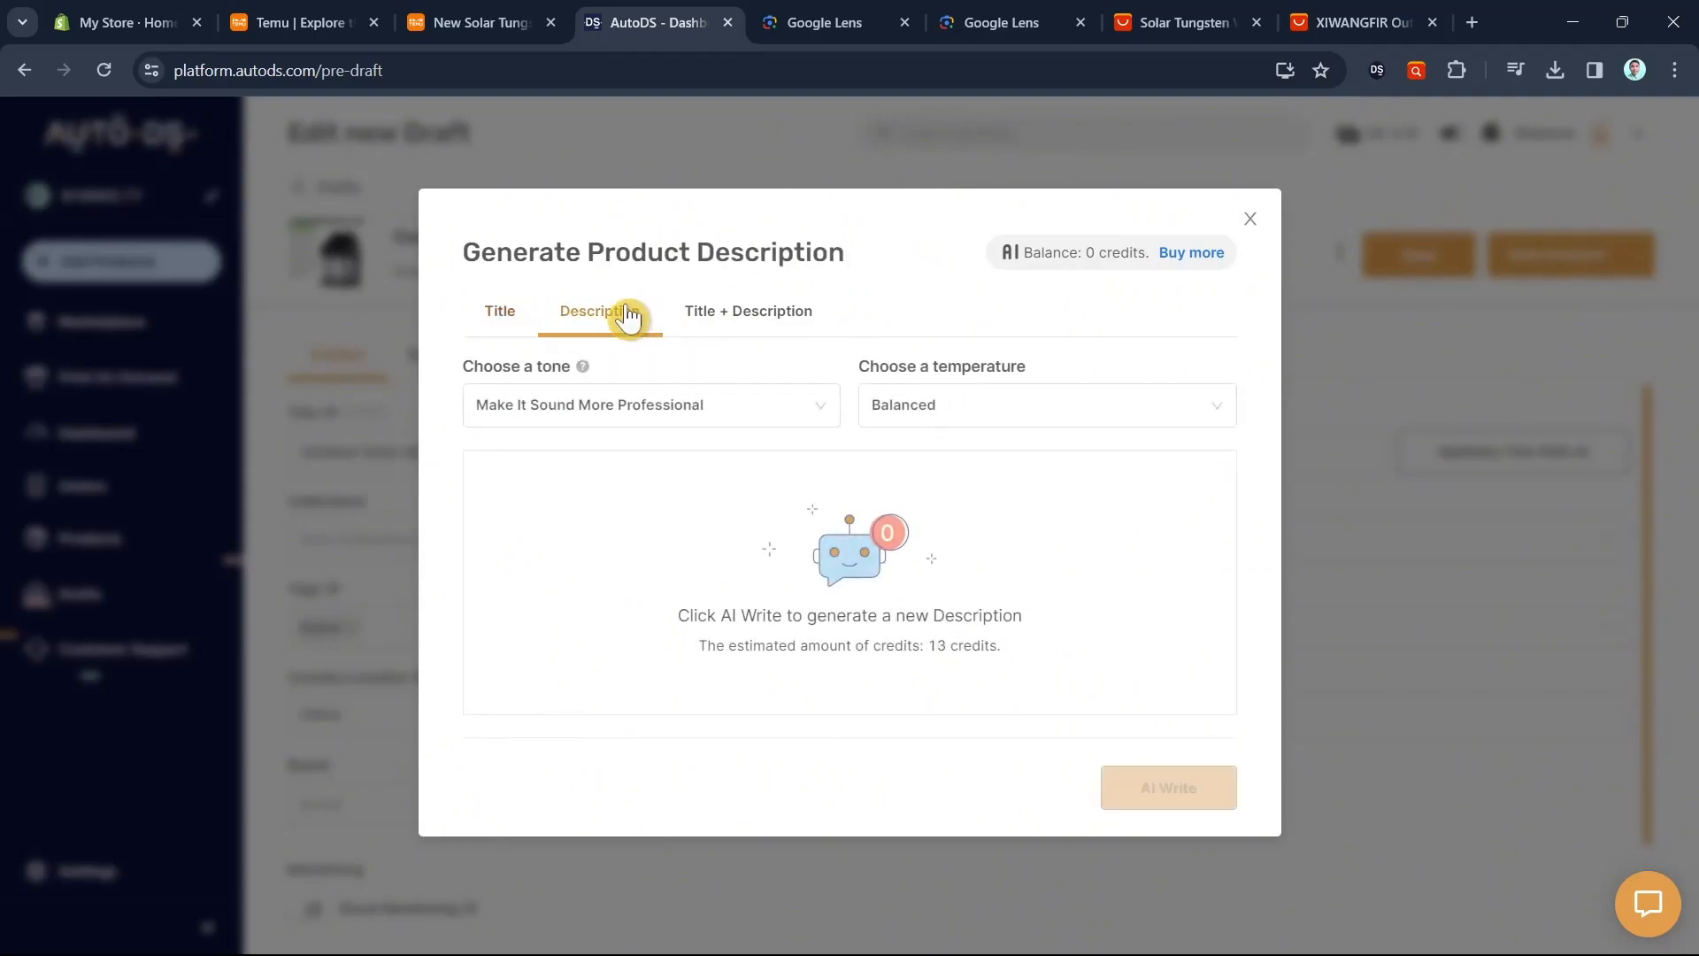
pyautogui.click(771, 318)
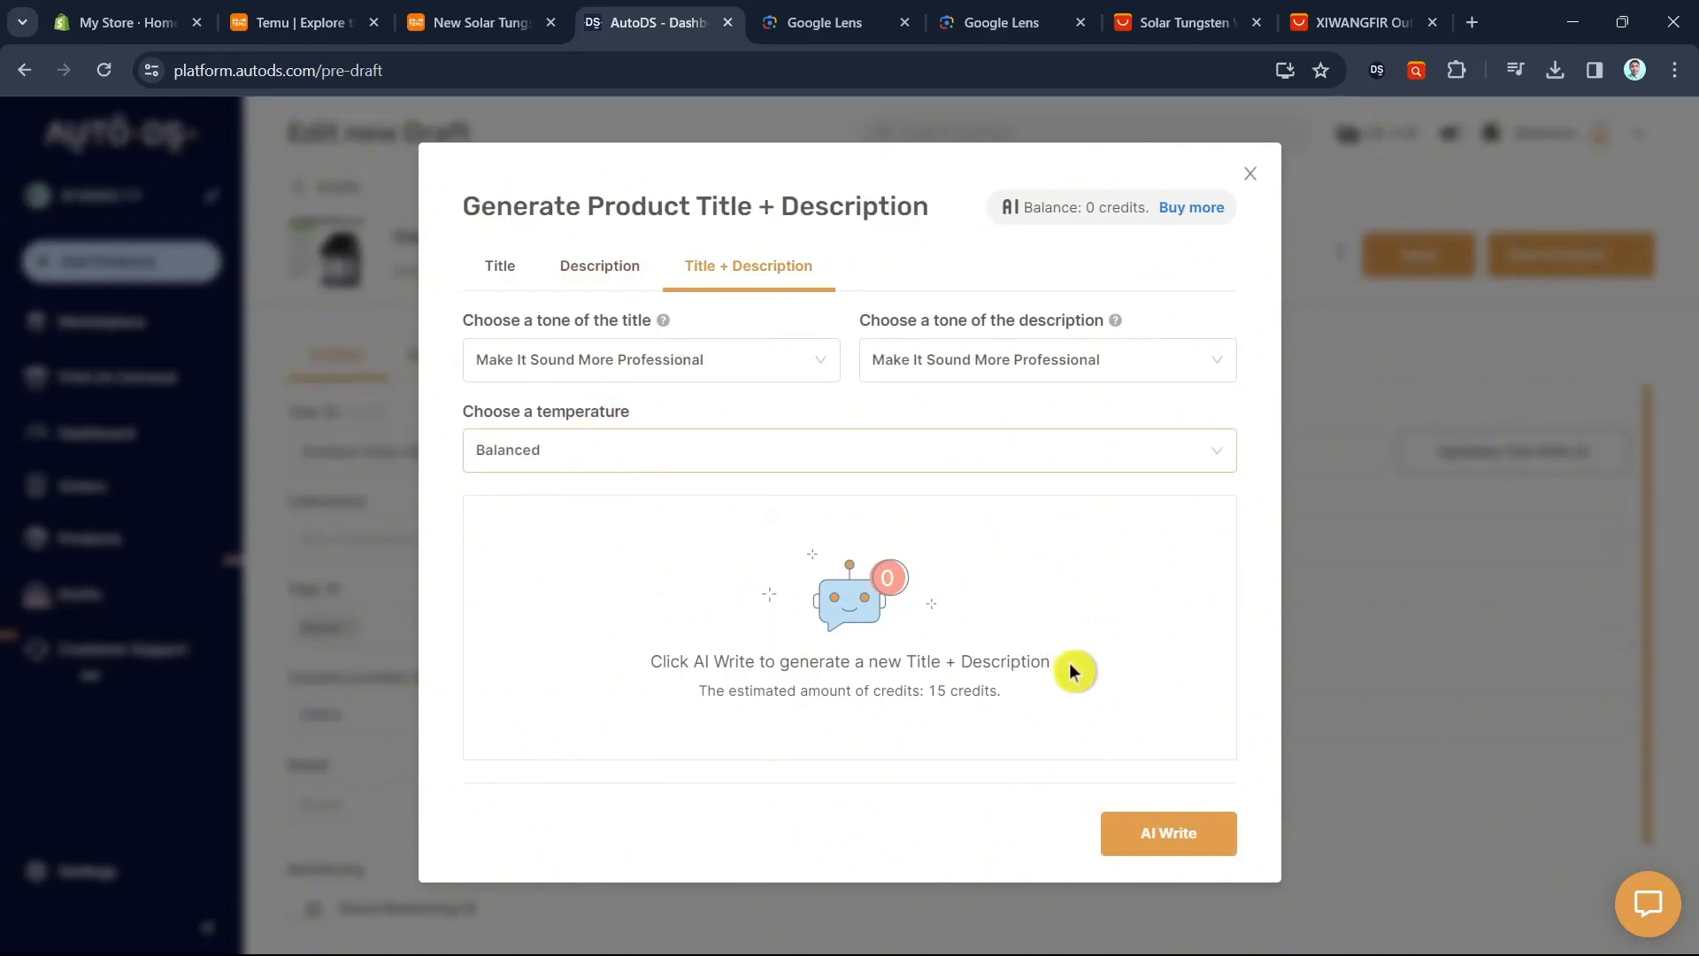
pyautogui.click(1194, 837)
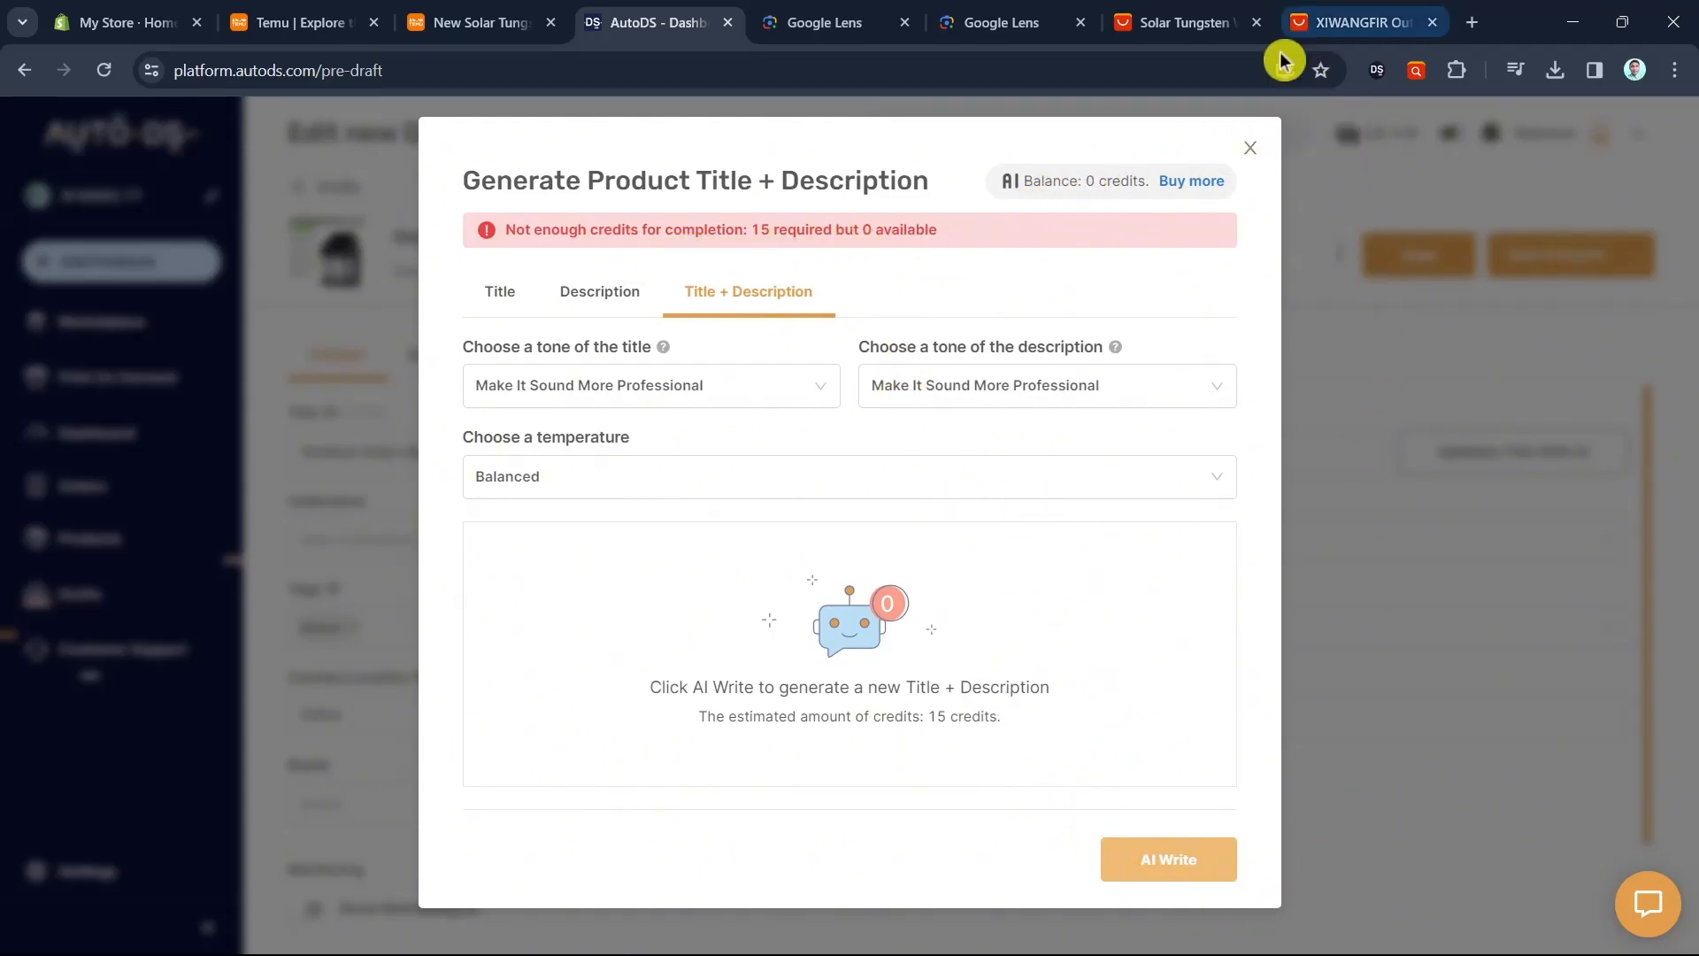
pyautogui.click(1249, 148)
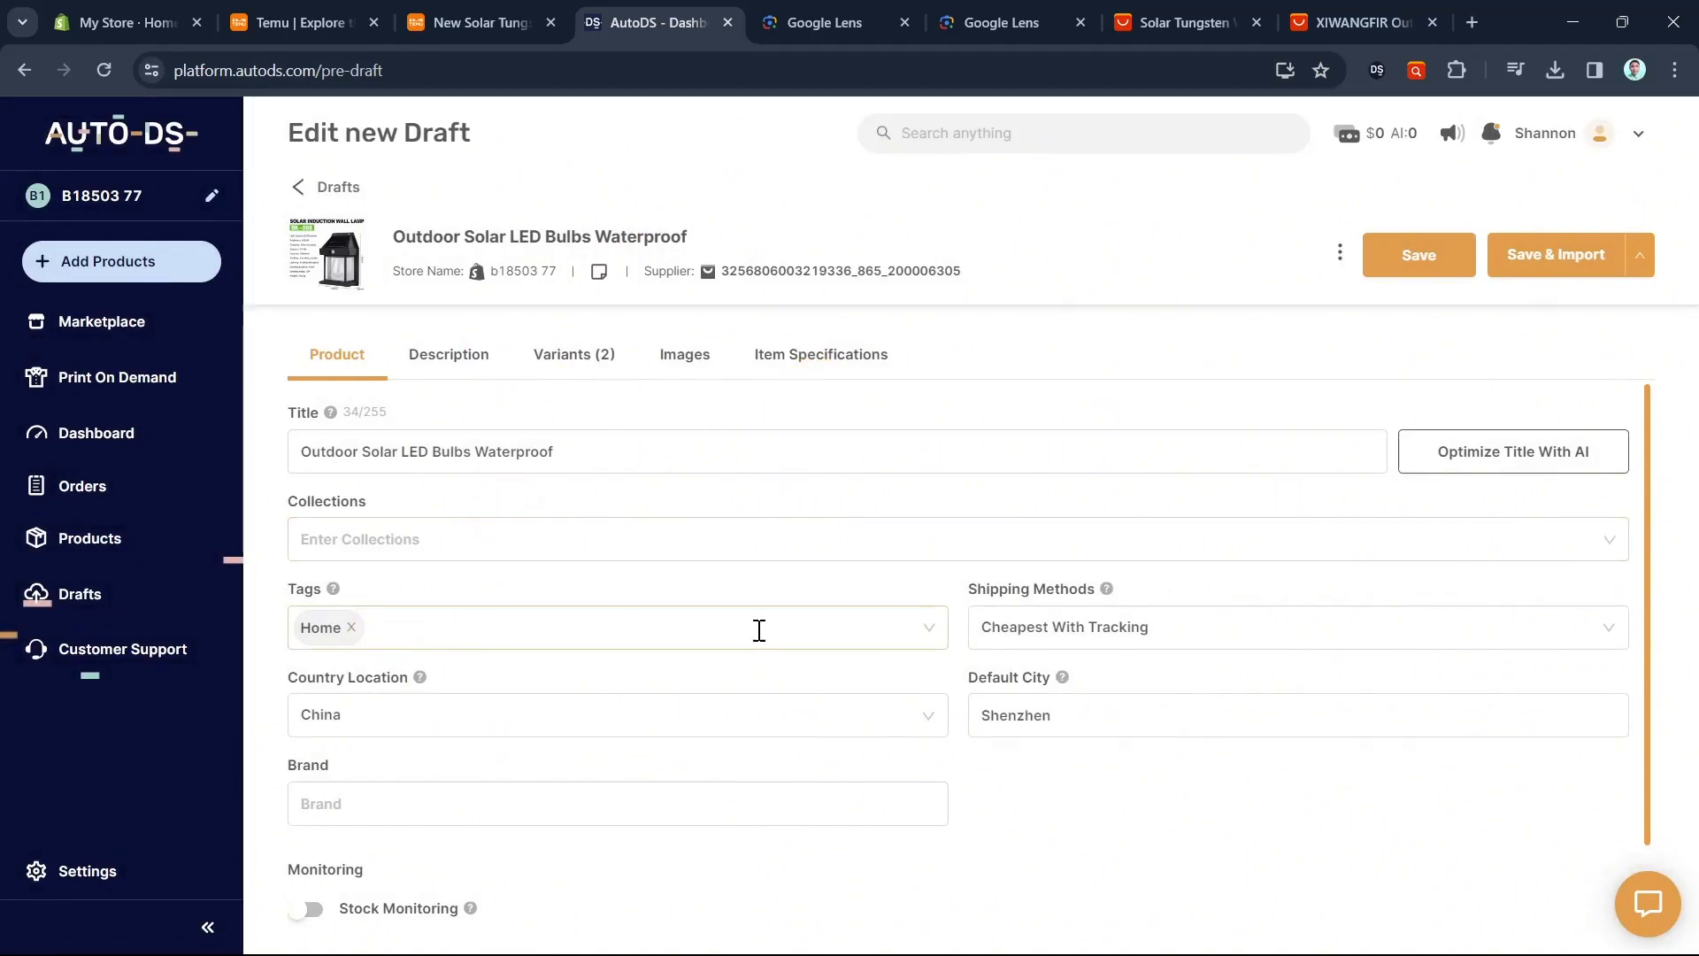
# - Choose Cheapest With Tracking as the draft's shipping method and review the location and monitoring settings
pyautogui.click(1116, 635)
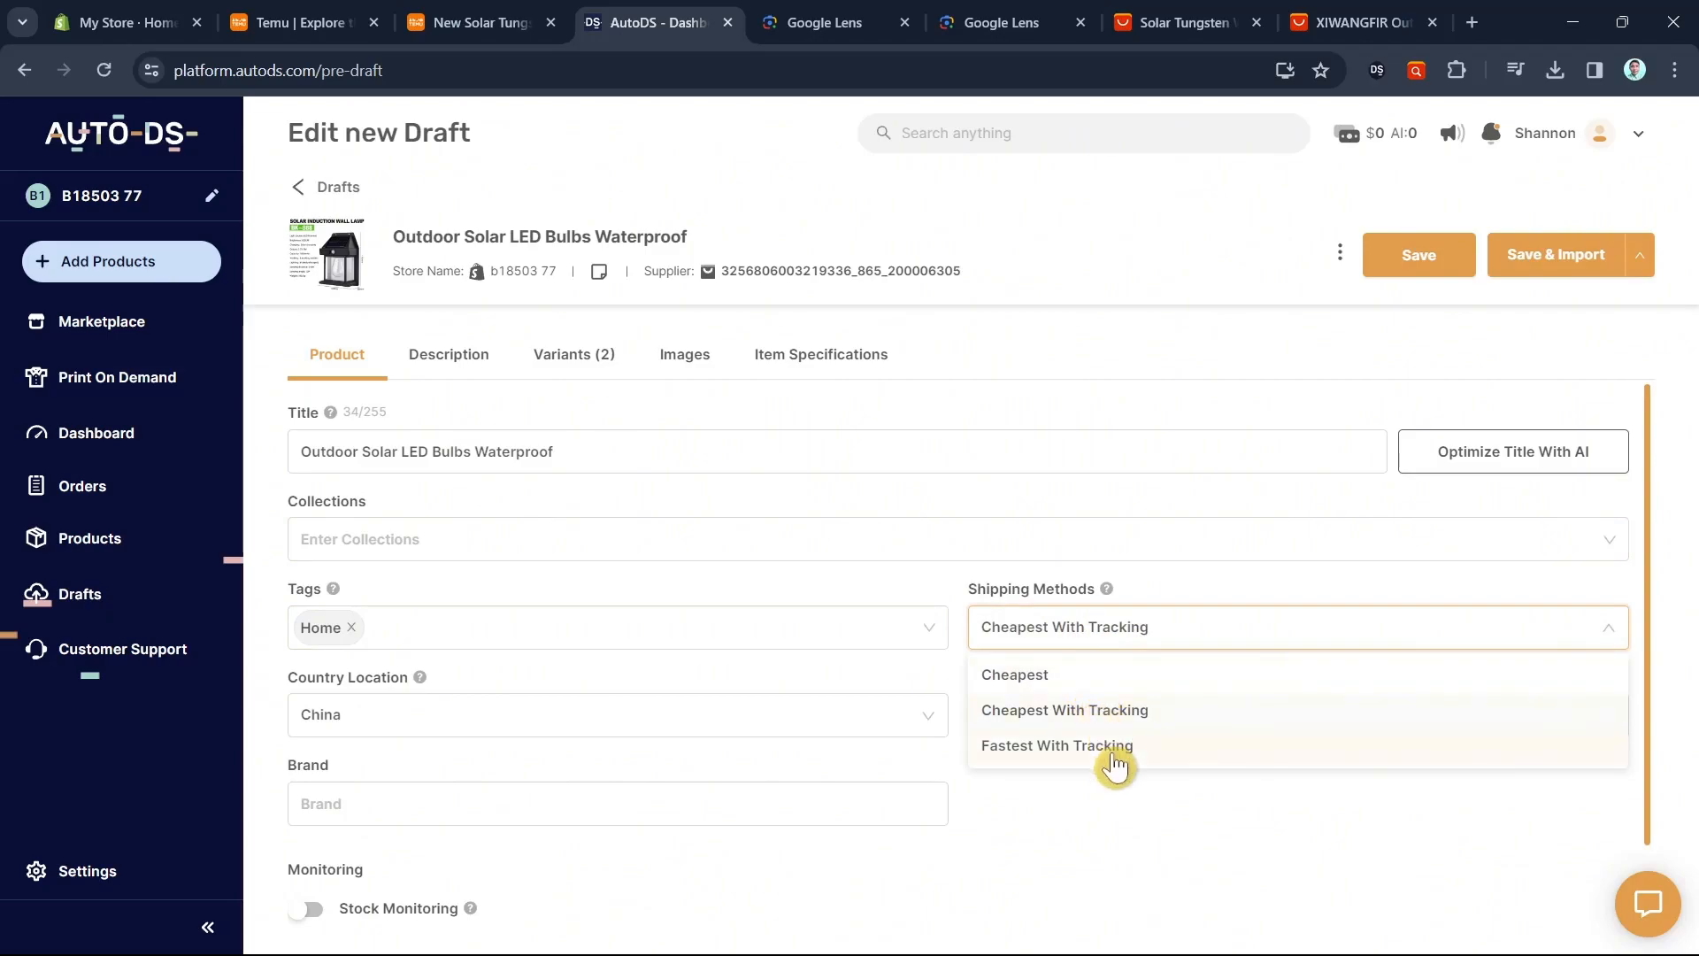
pyautogui.click(1155, 708)
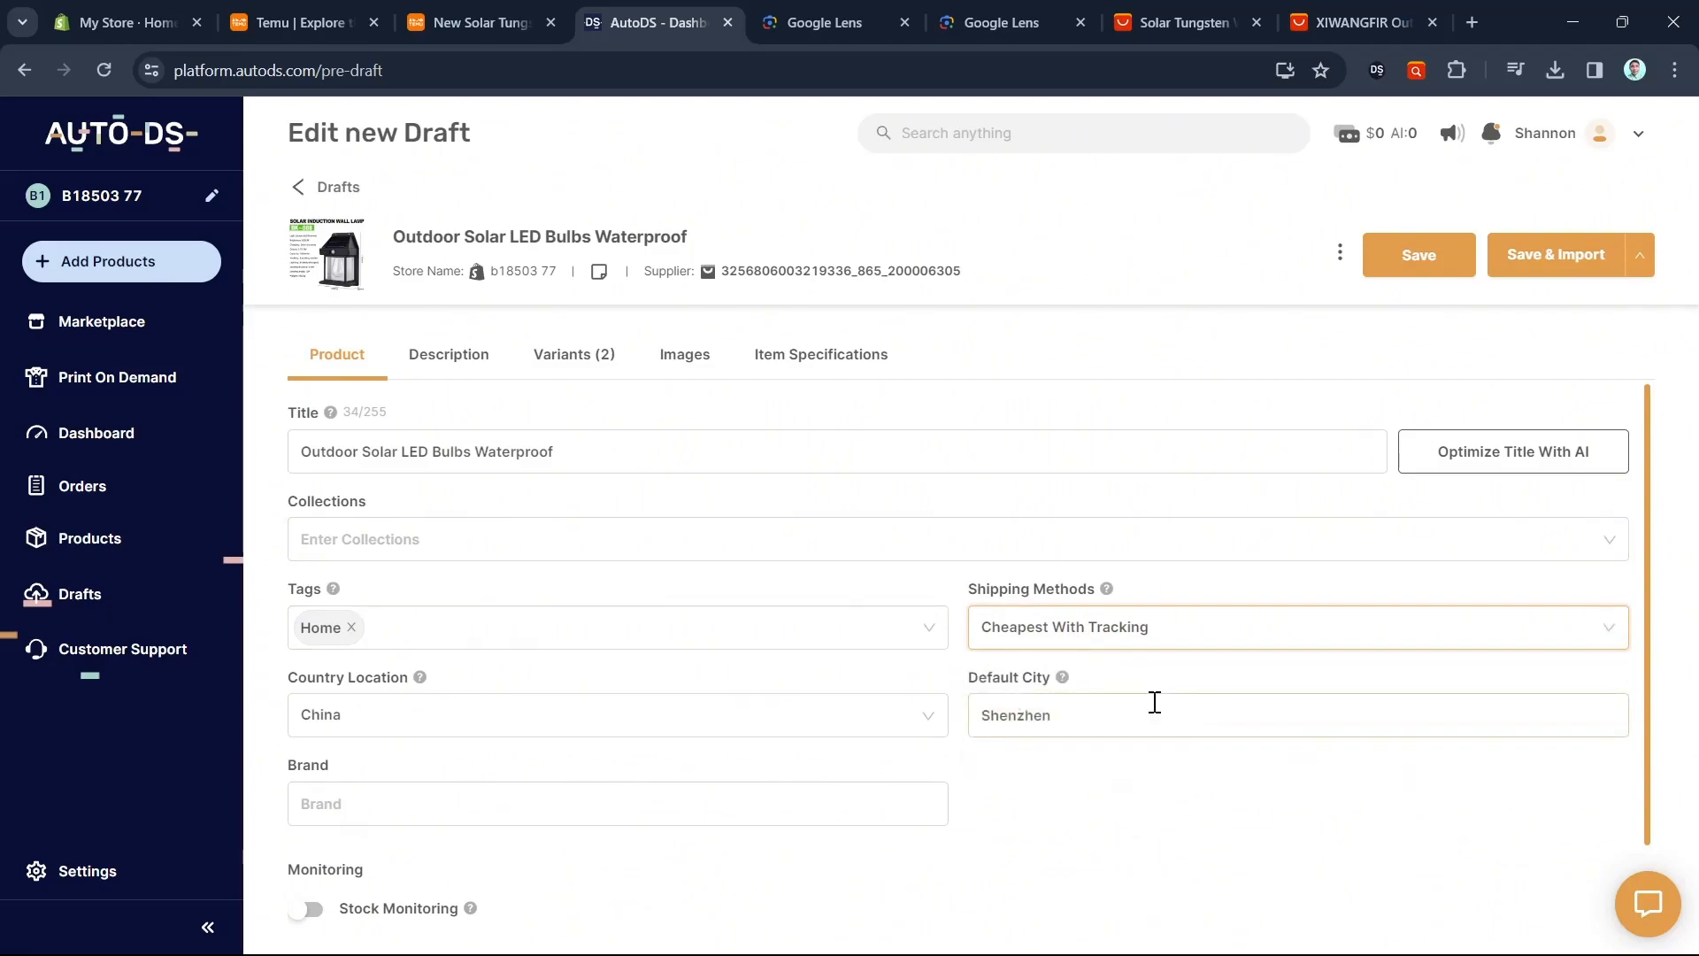
pyautogui.scroll(-1, 495, 586)
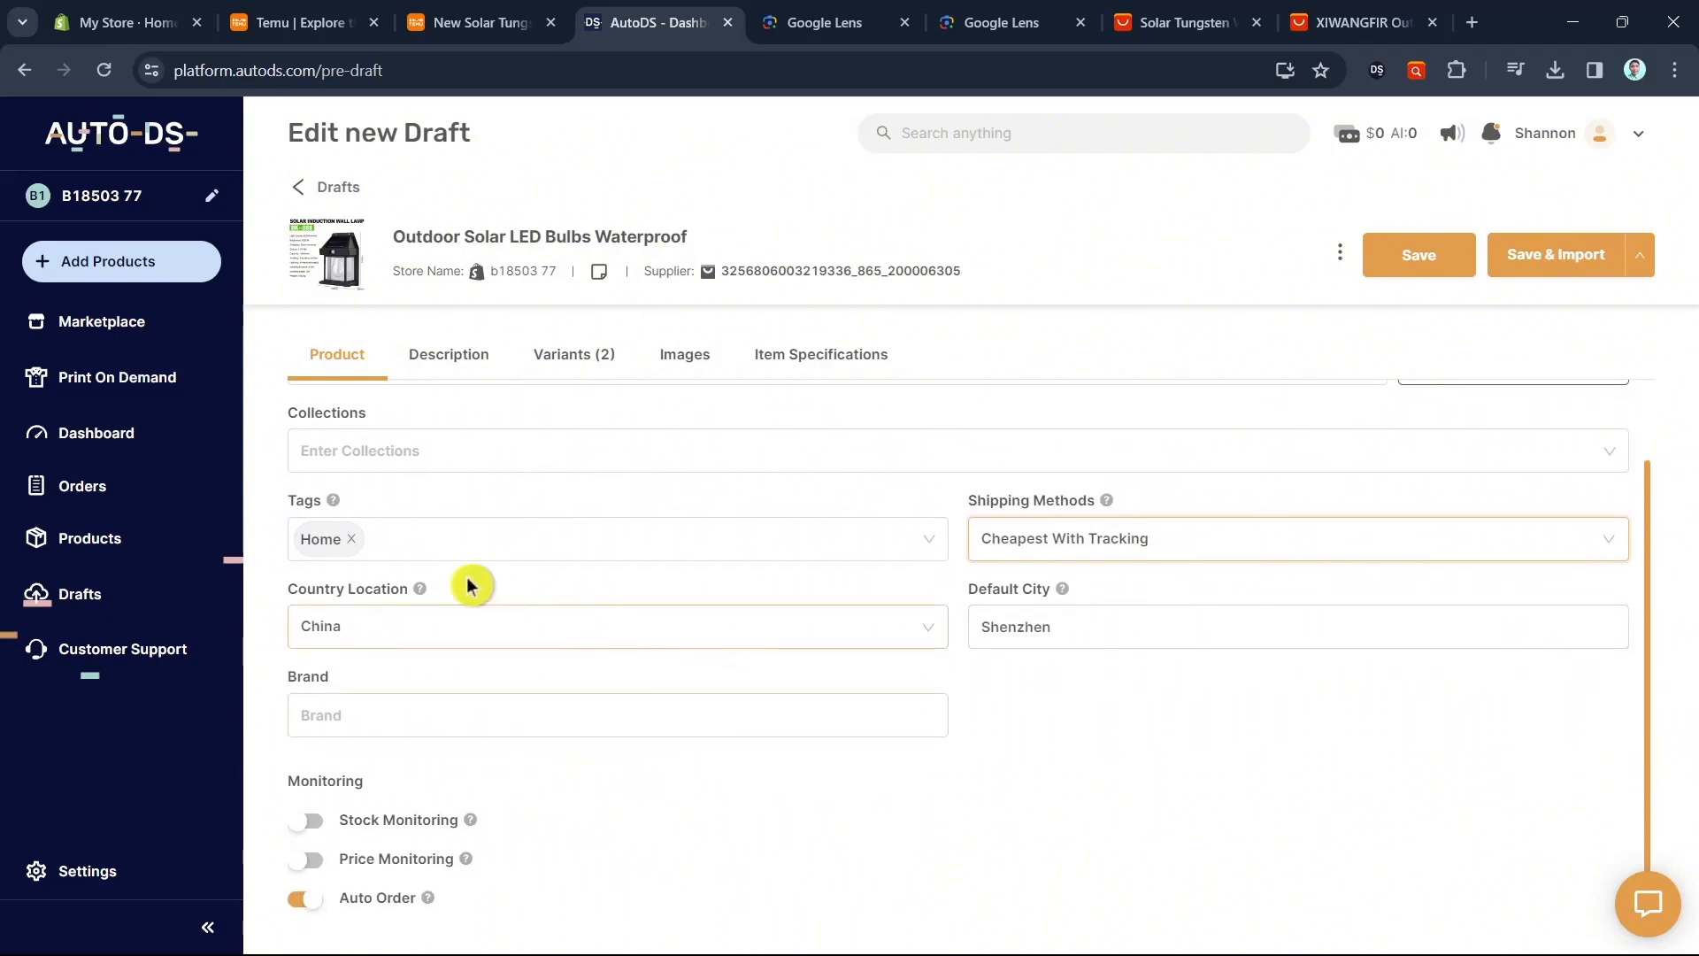
pyautogui.scroll(1, 902, 724)
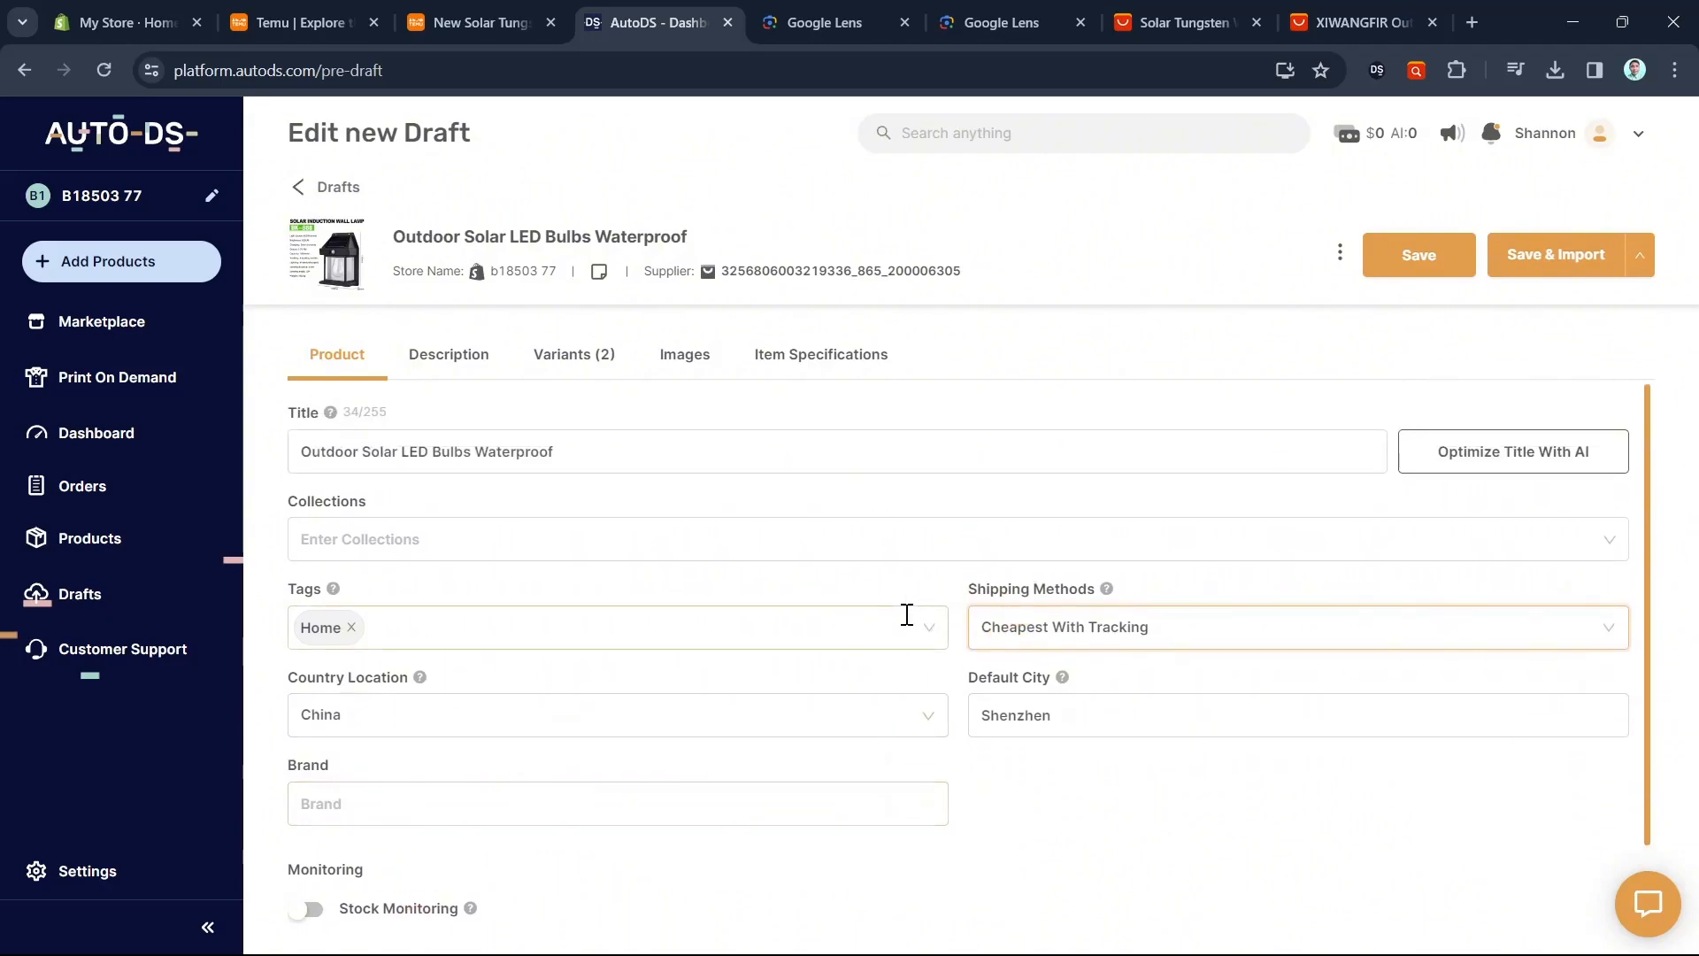
pyautogui.scroll(-1, 686, 803)
pyautogui.scroll(2, 1282, 702)
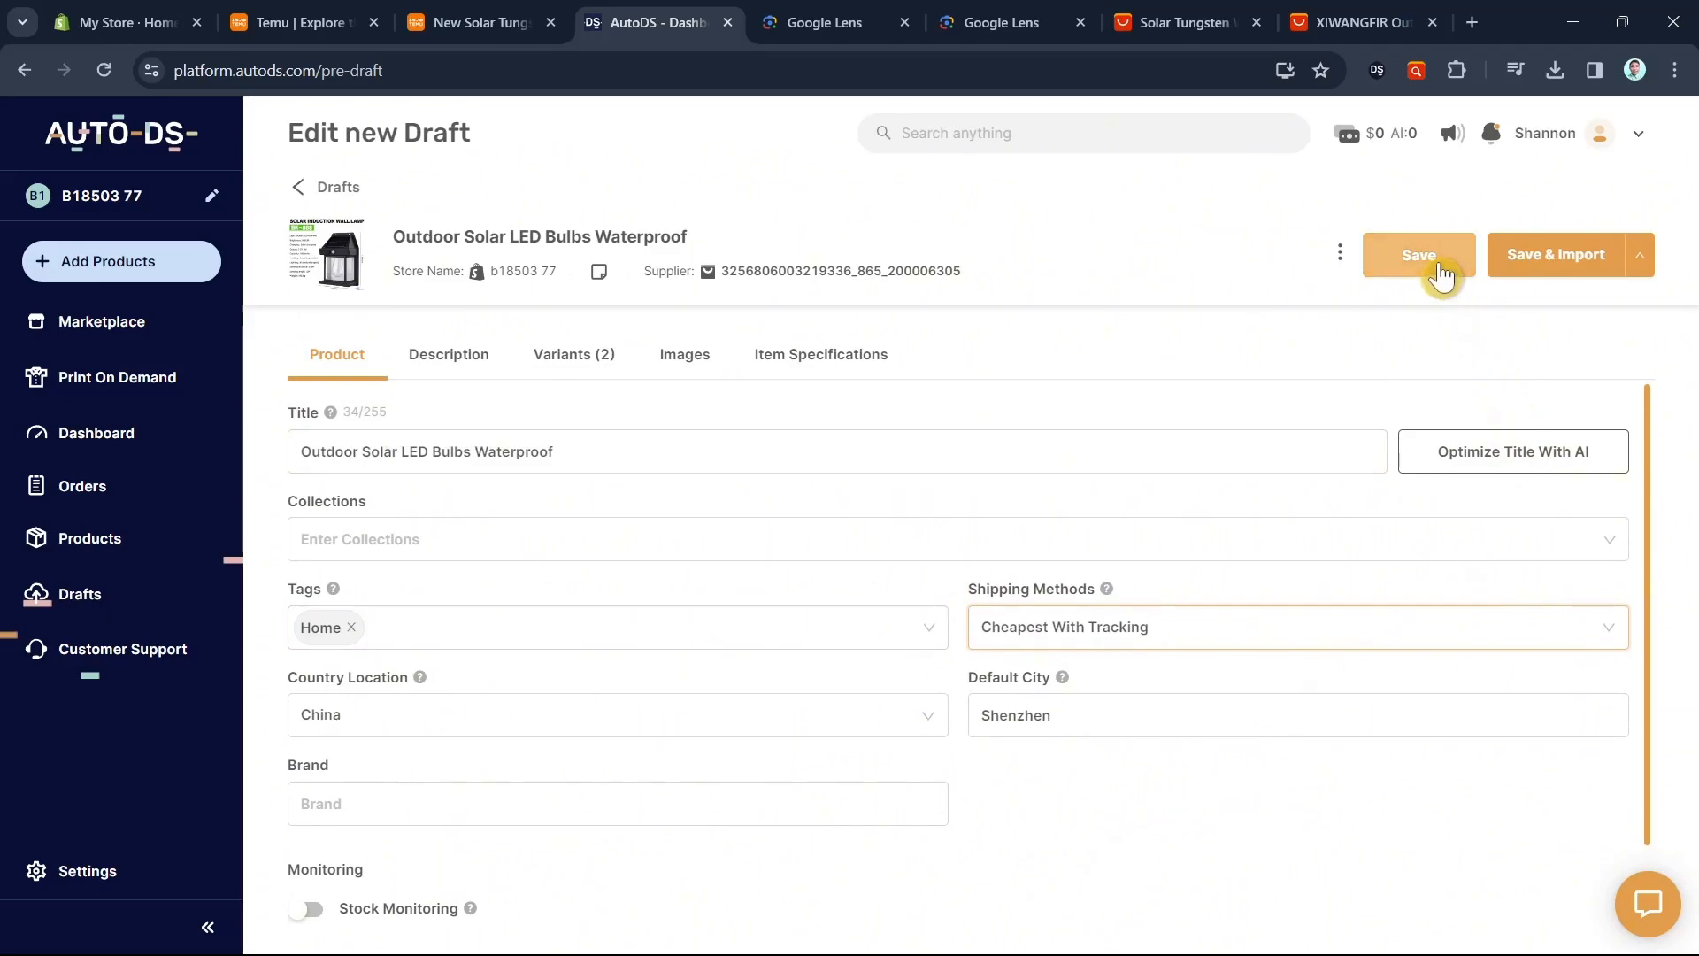
# - Save the edited draft, import it to the store, and open the import job's details to check its status
pyautogui.click(1553, 266)
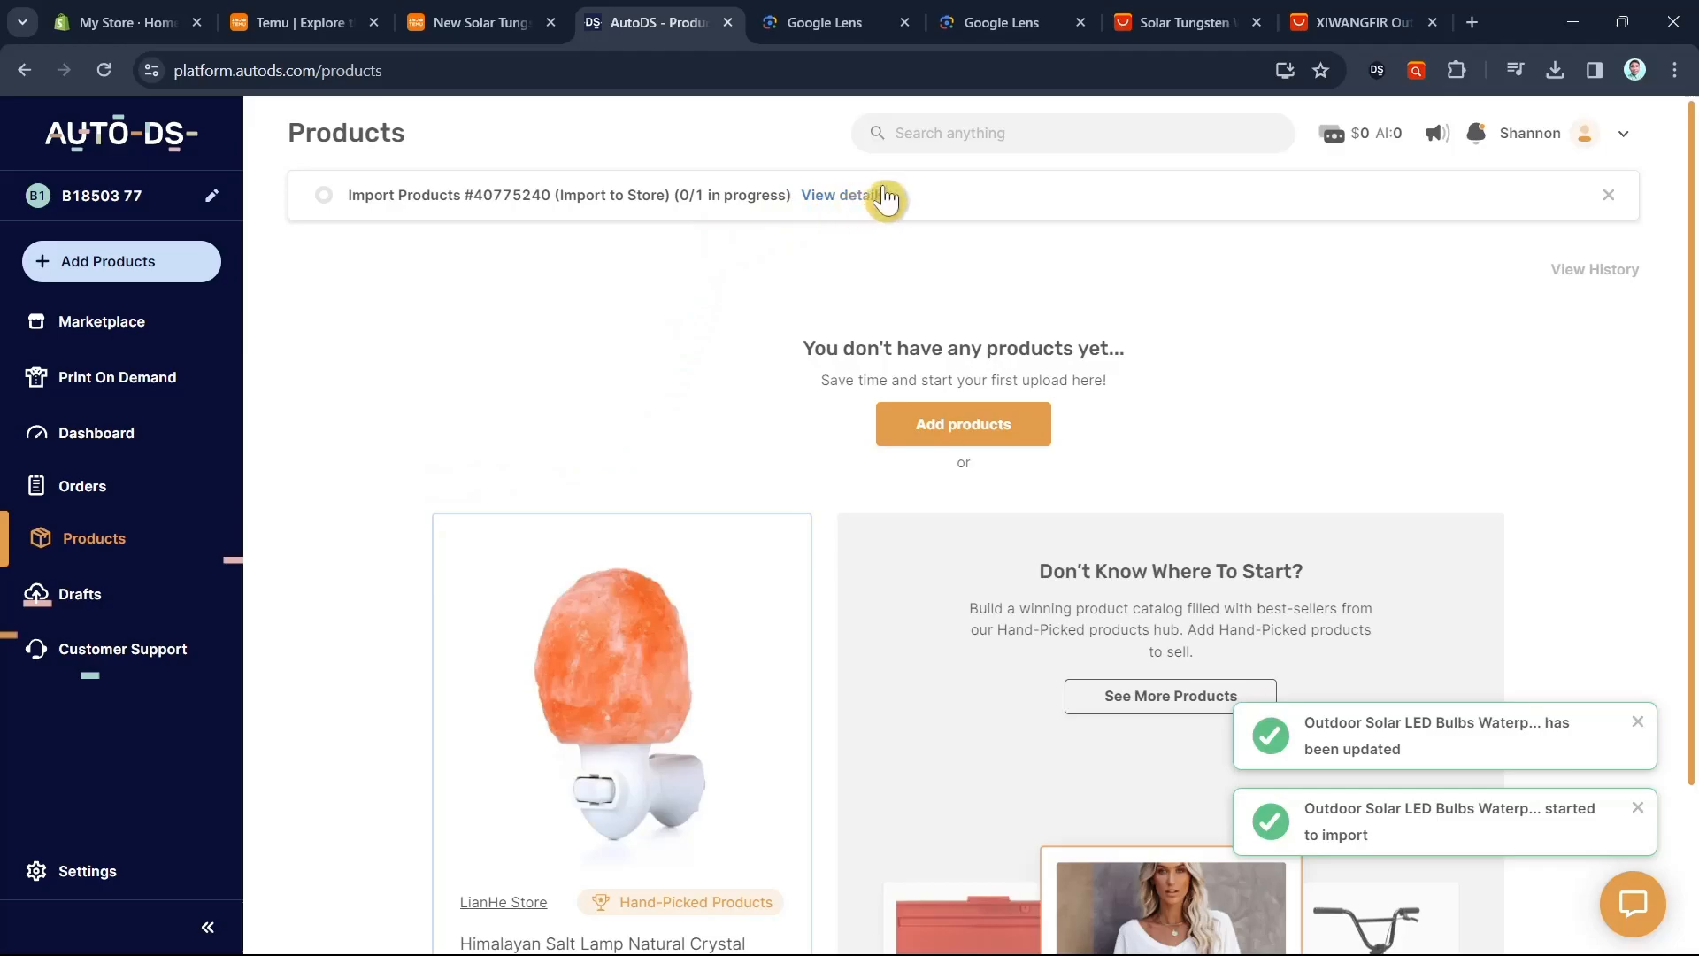
pyautogui.click(851, 195)
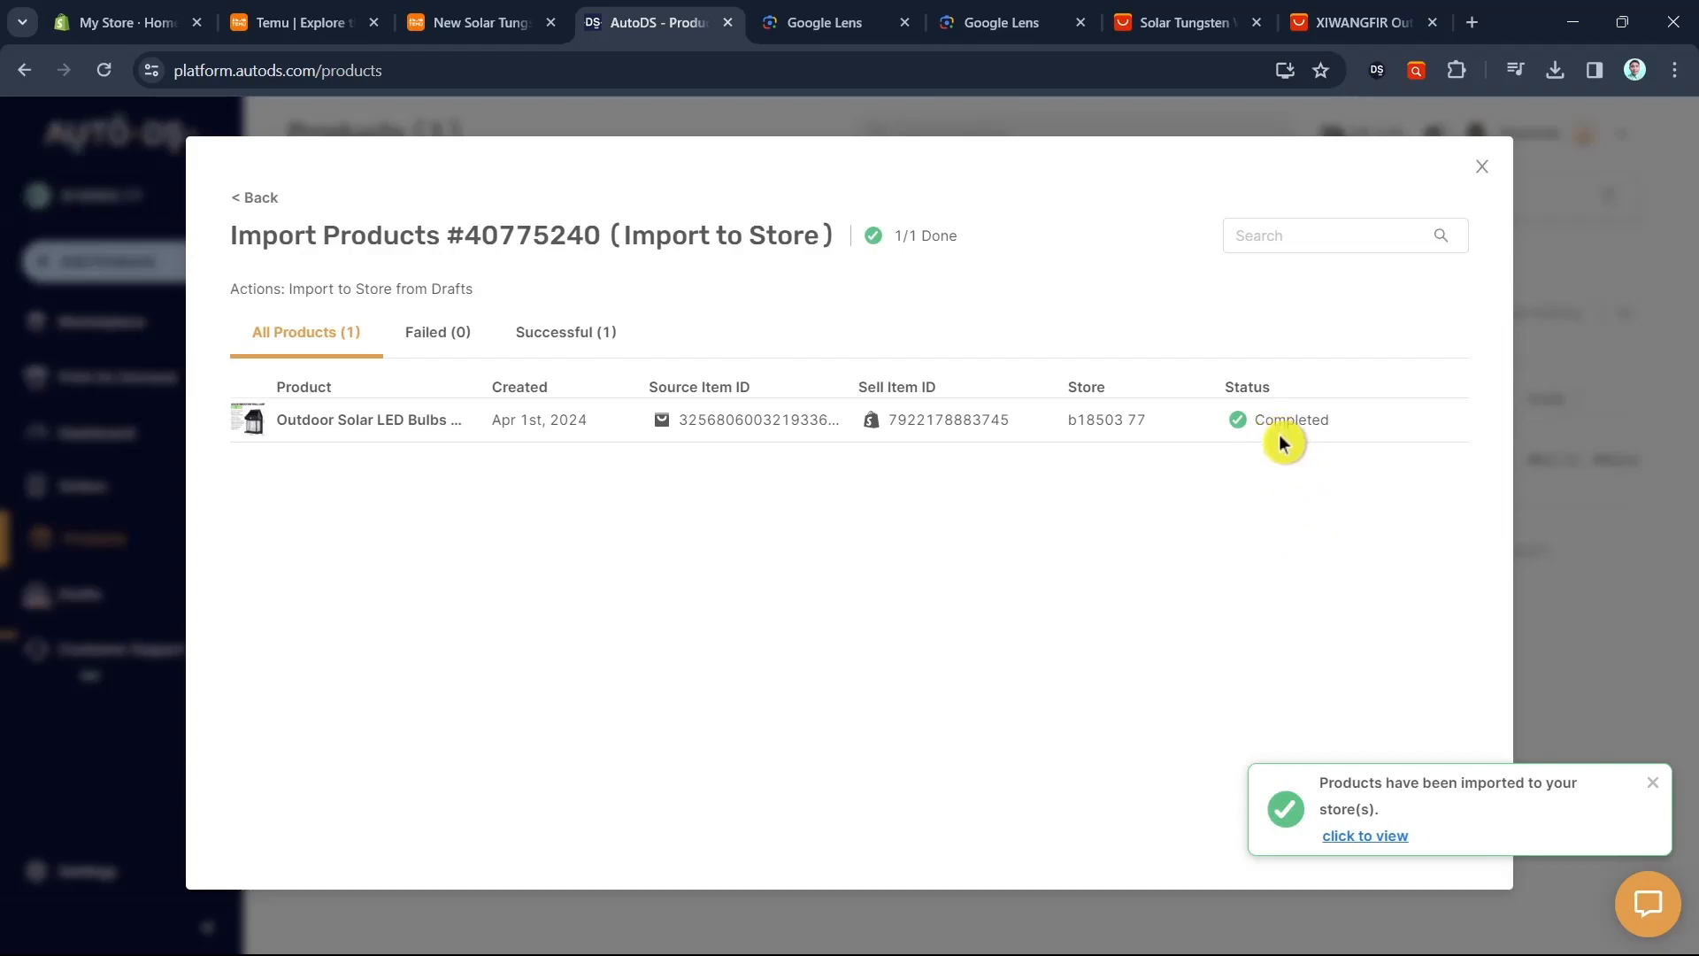
pyautogui.click(1367, 838)
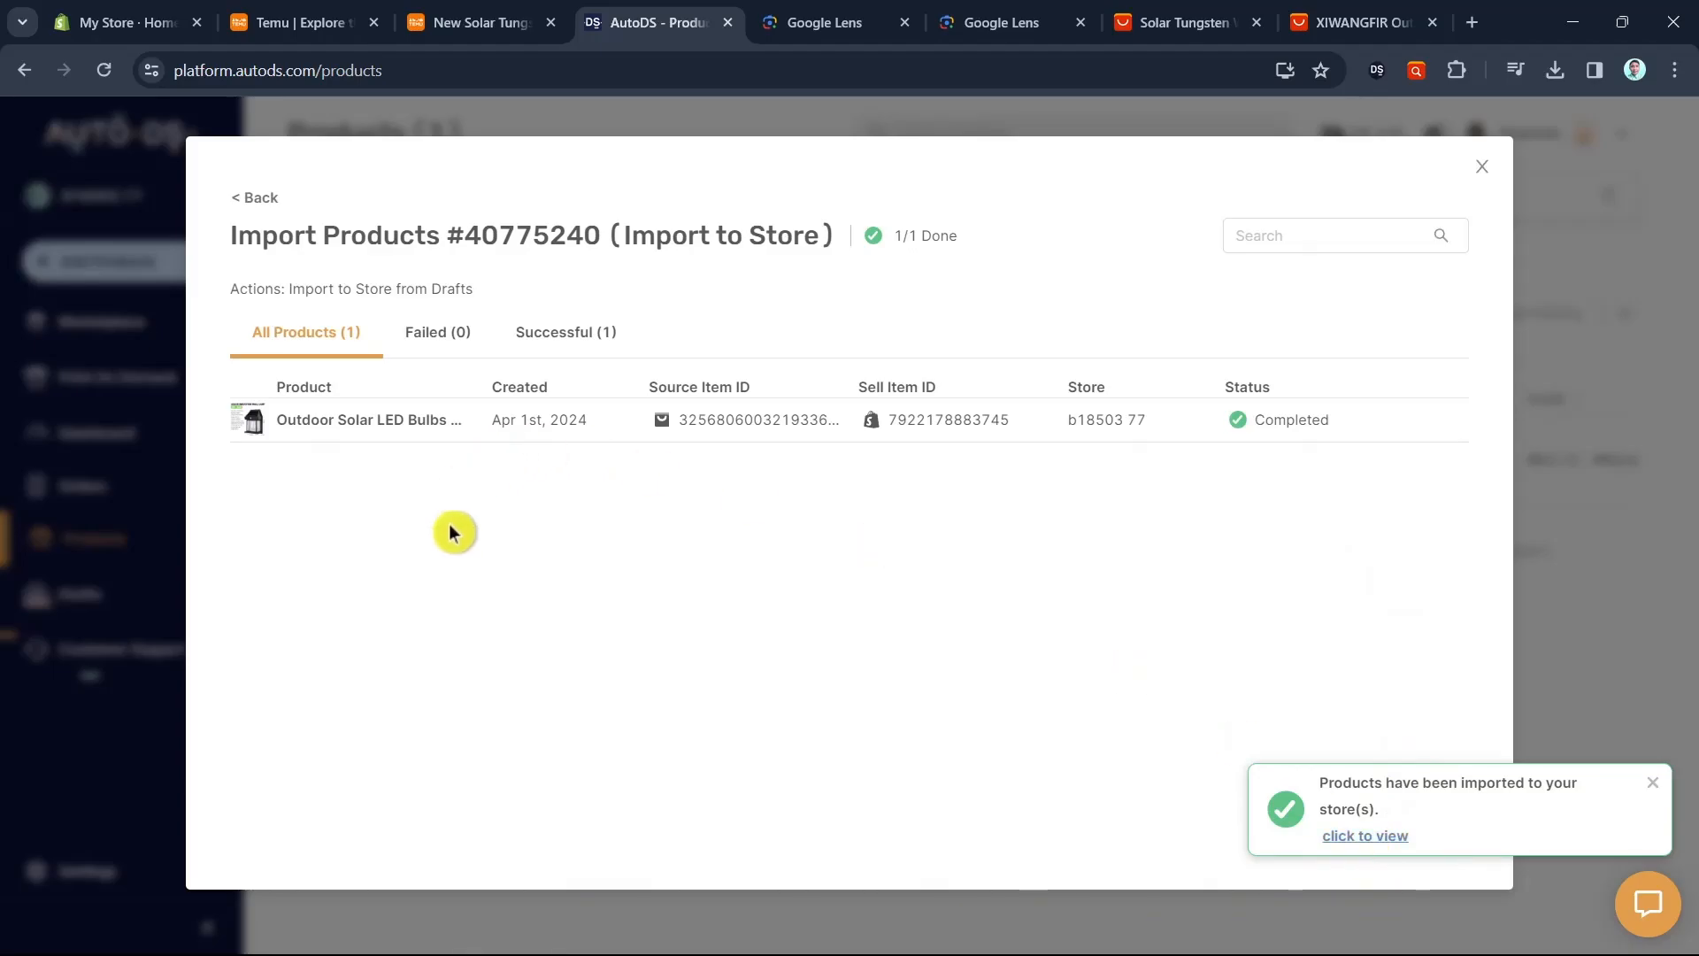
# - Switch to the Shopify admin, review the "Outdoor Solar LED Bulbs Waterproof" product page from the product list, and return to the list
pyautogui.click(119, 18)
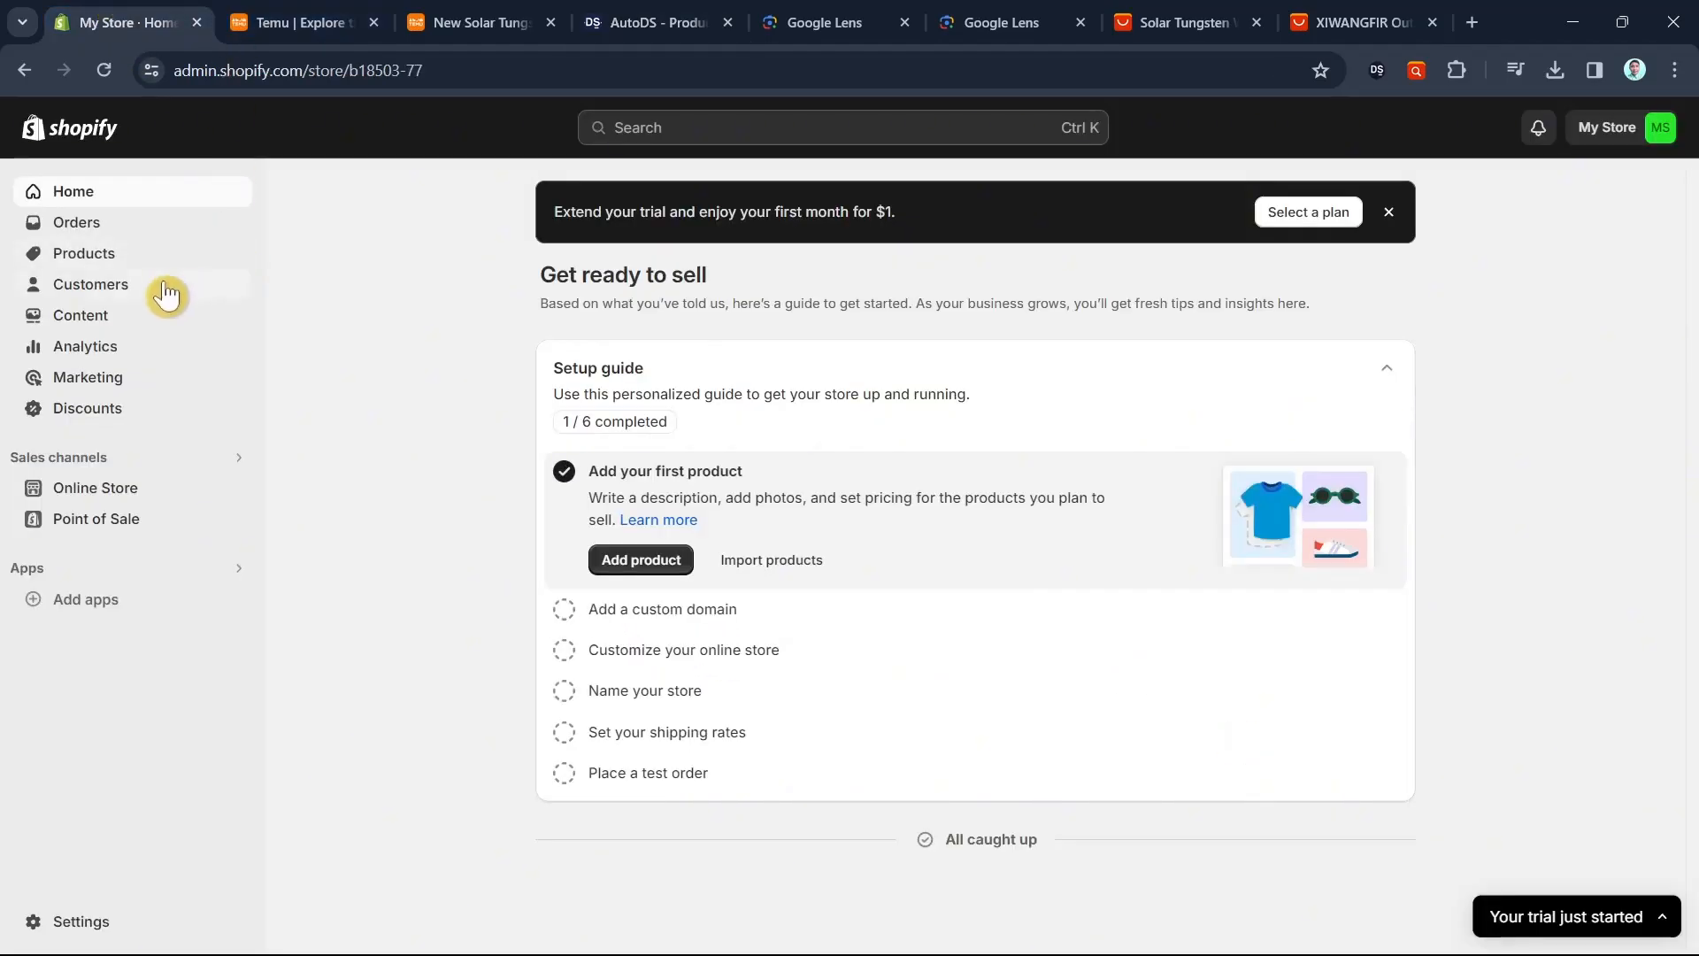
pyautogui.click(121, 252)
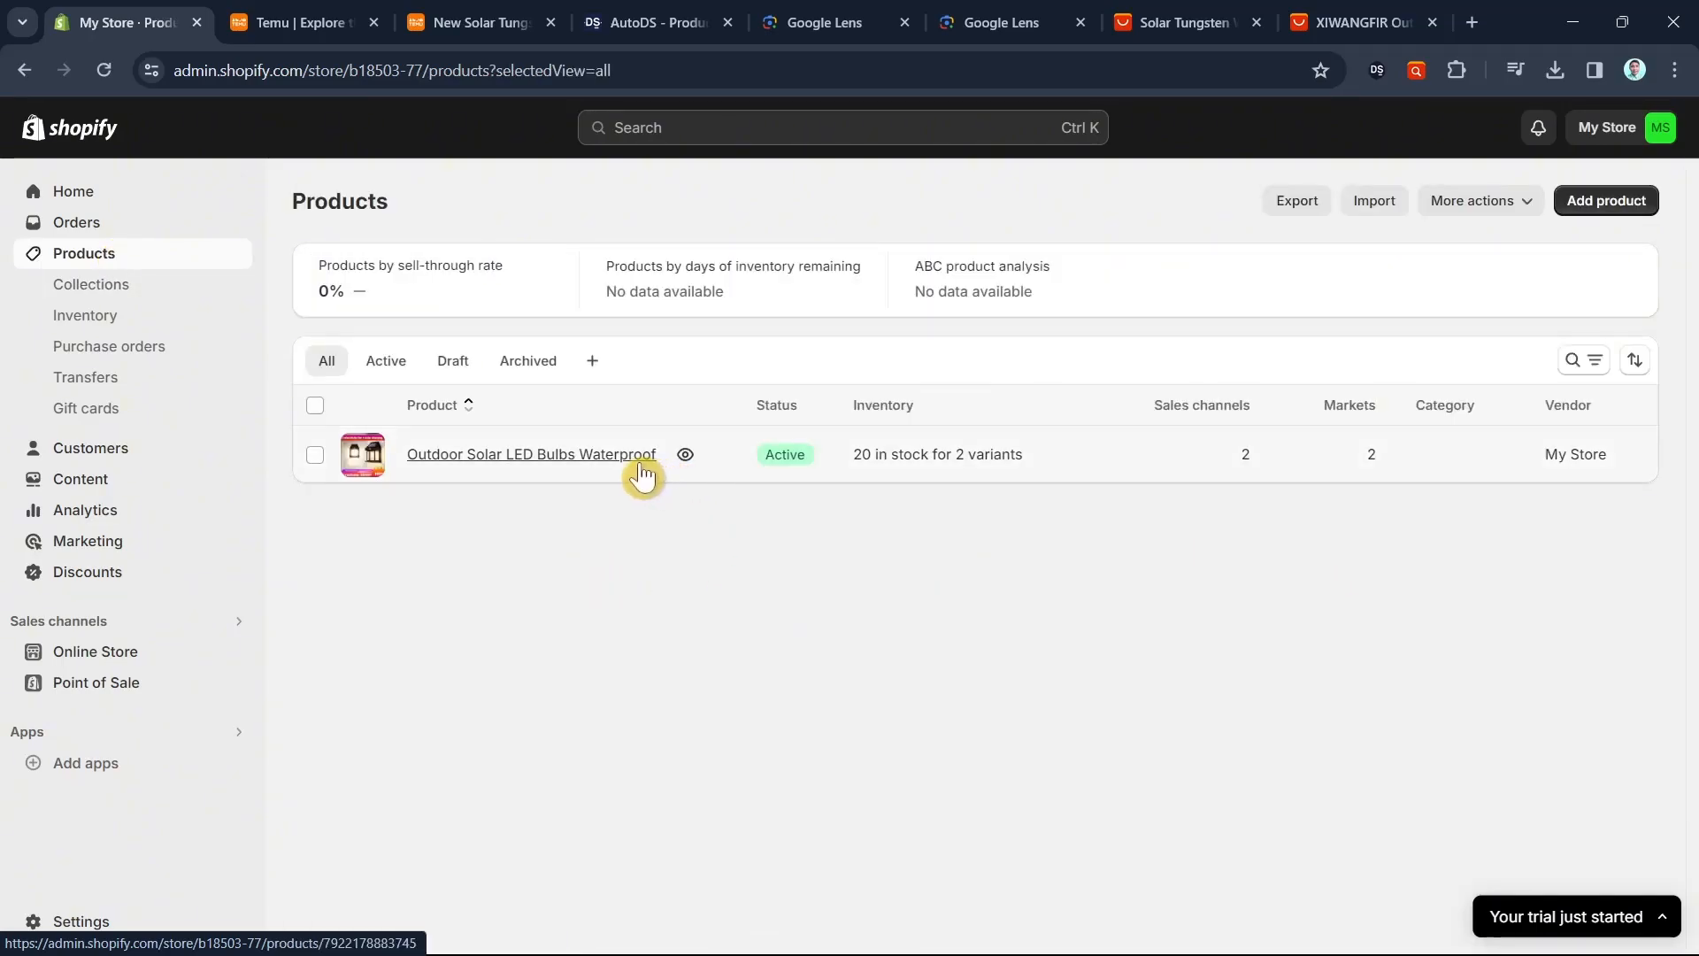
pyautogui.click(1092, 471)
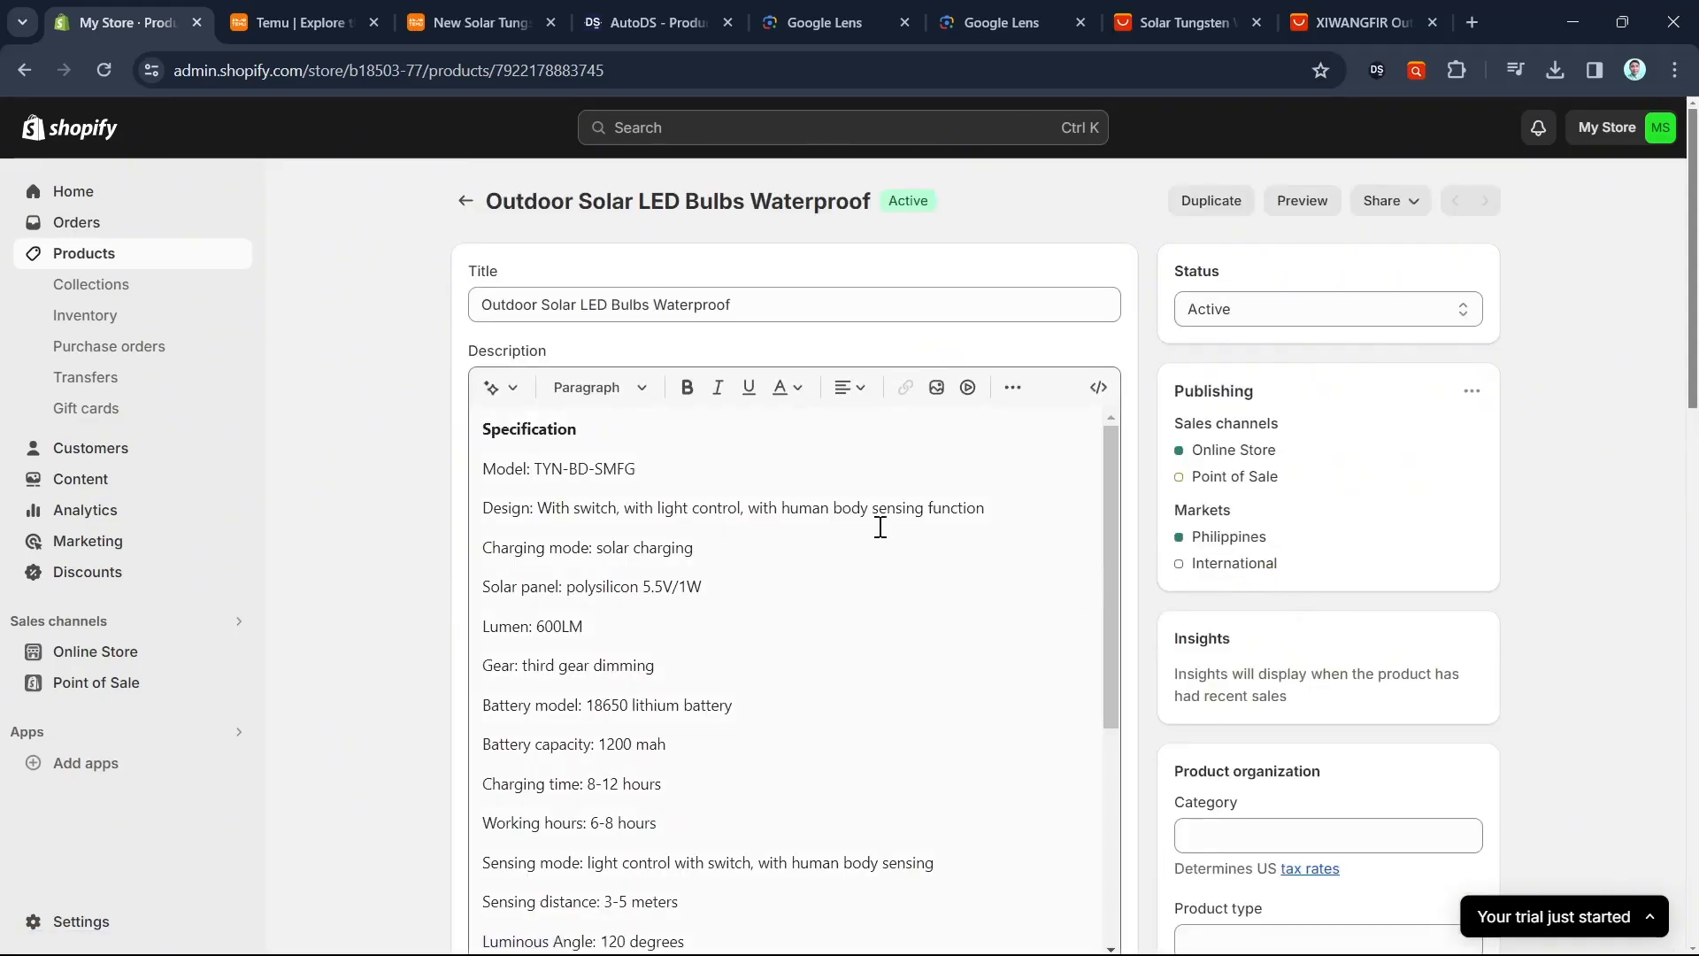
pyautogui.scroll(-10, 872, 694)
pyautogui.scroll(-5, 956, 812)
pyautogui.scroll(15, 957, 812)
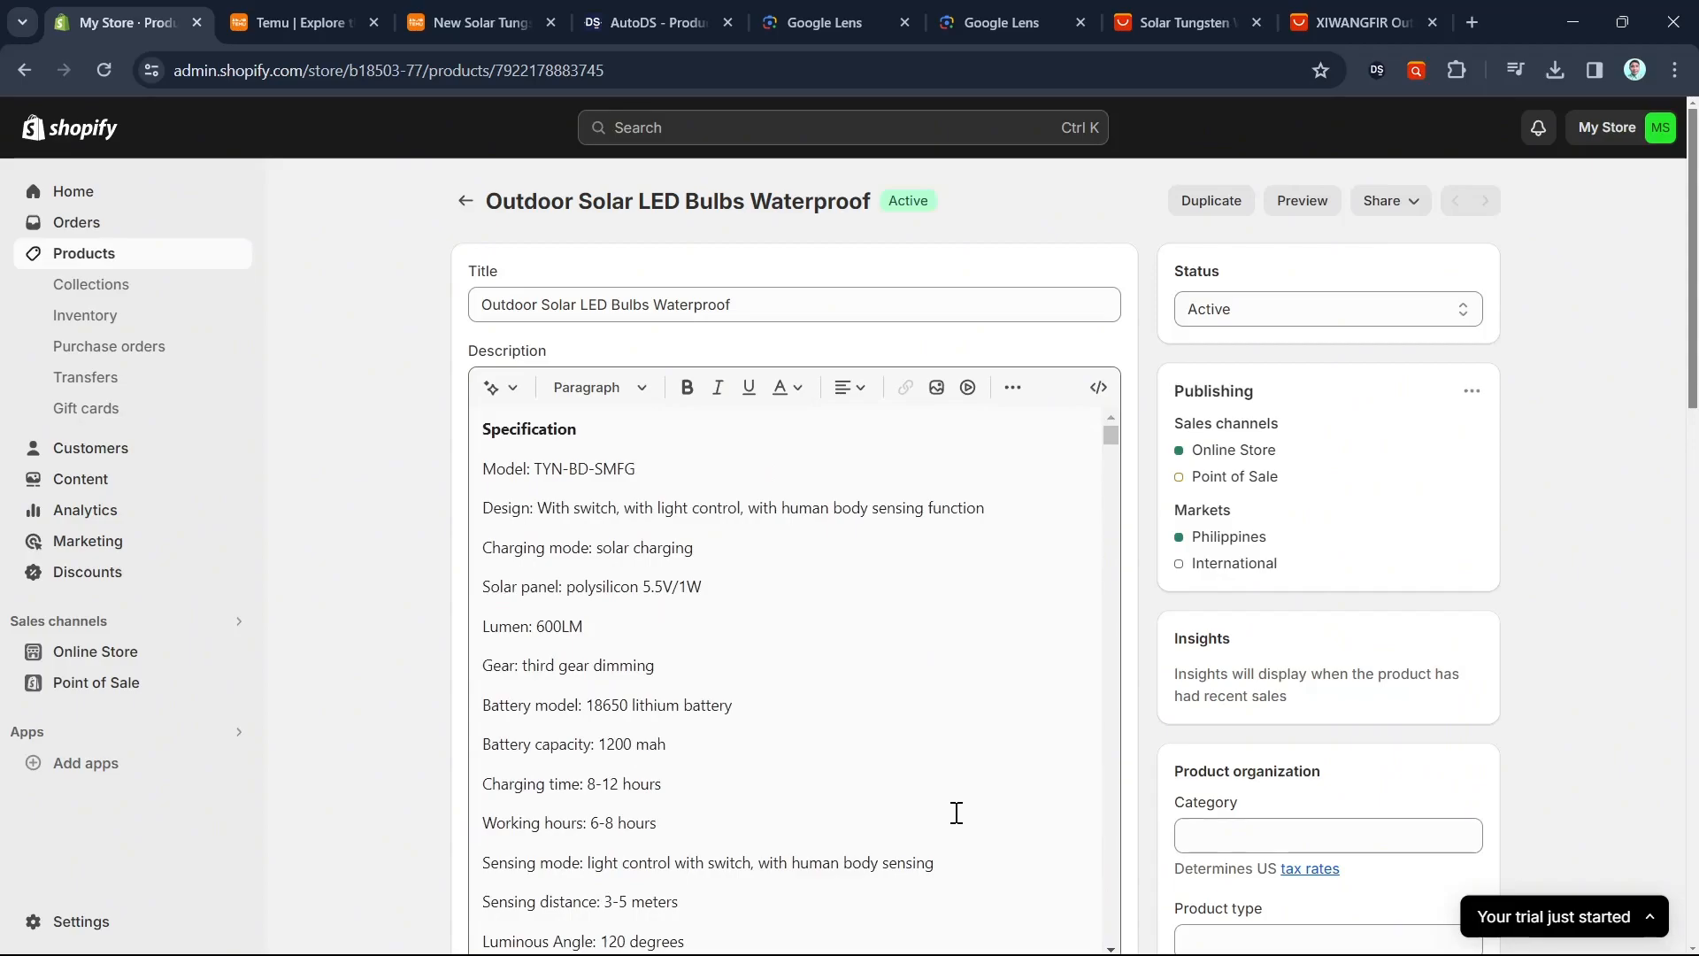
pyautogui.click(462, 209)
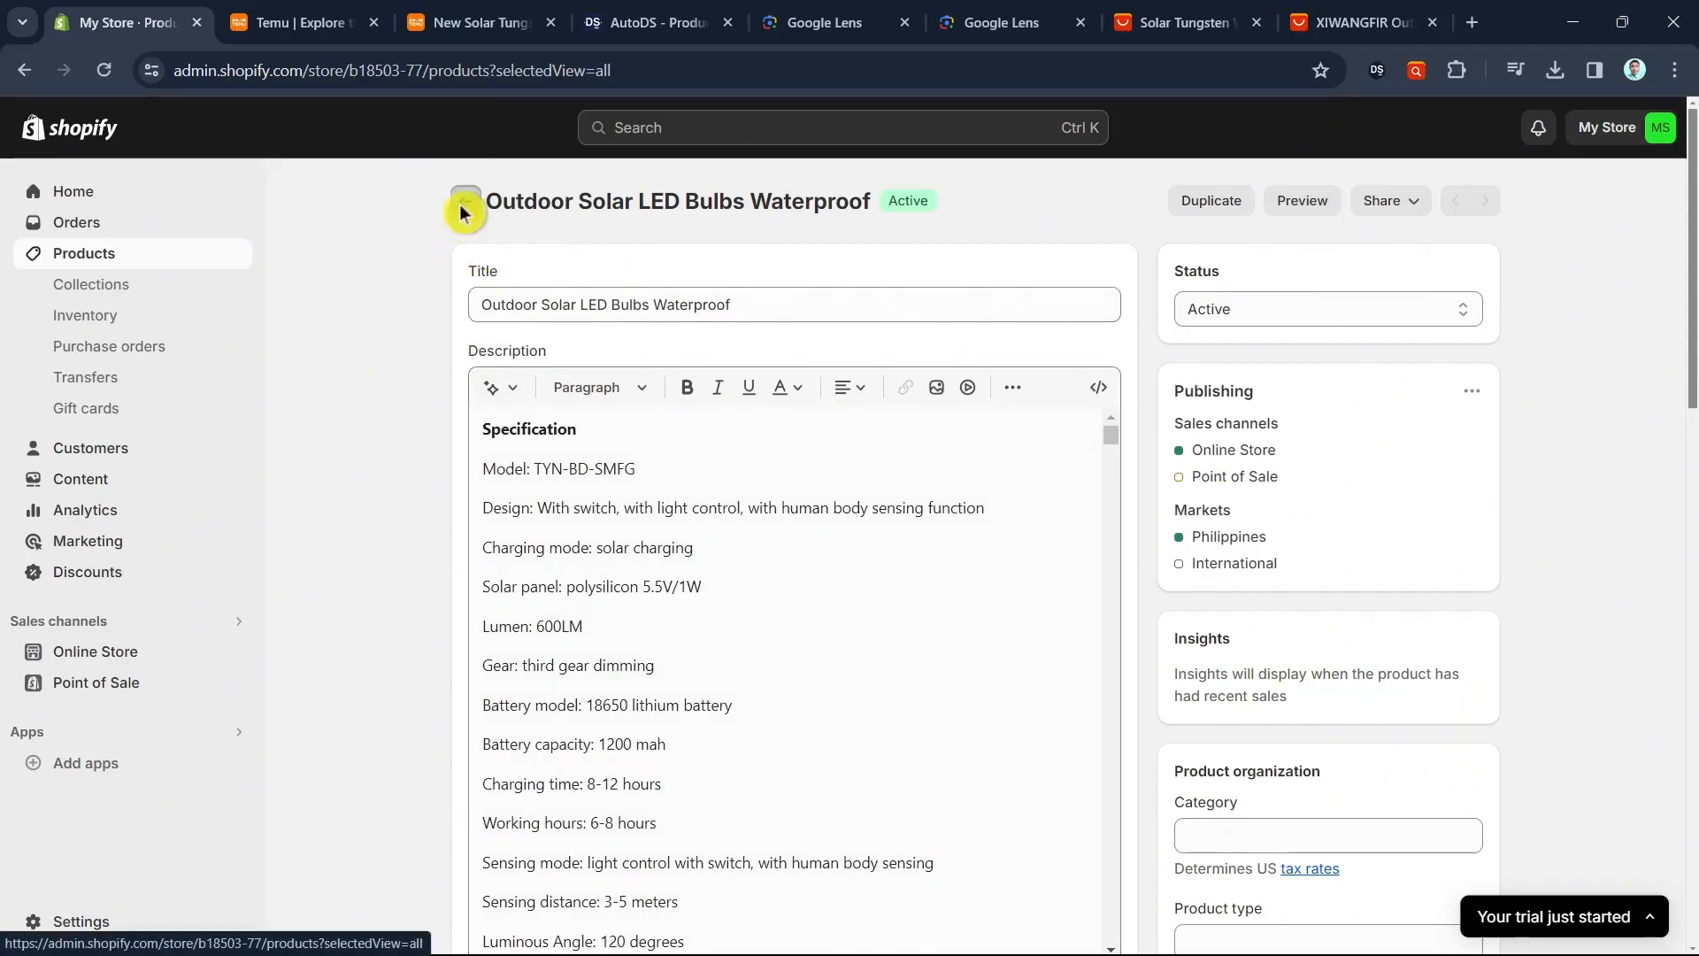